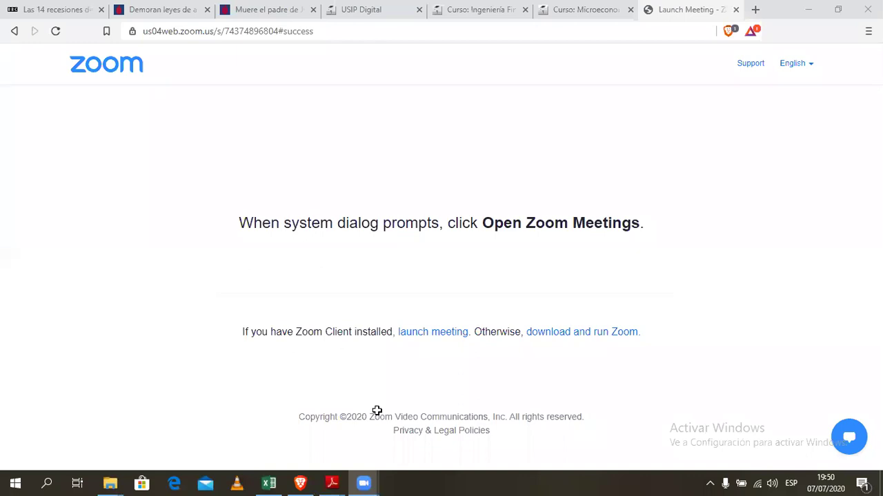
Step: Switch to the Excel workbook and inspect the break-even formula in cell B12 beside Pe
{"action": "left_click", "coordinate": [291, 393]}
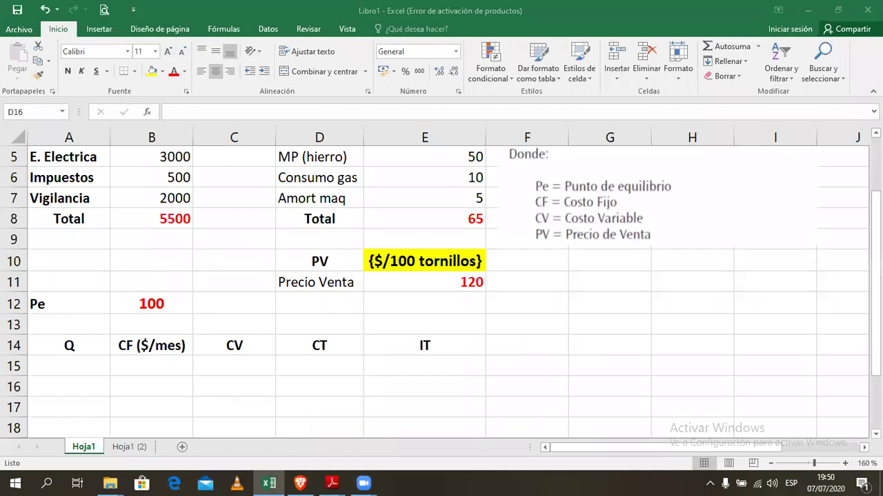
{"action": "scroll", "coordinate": [442, 290], "scroll_direction": "up", "scroll_amount": 1}
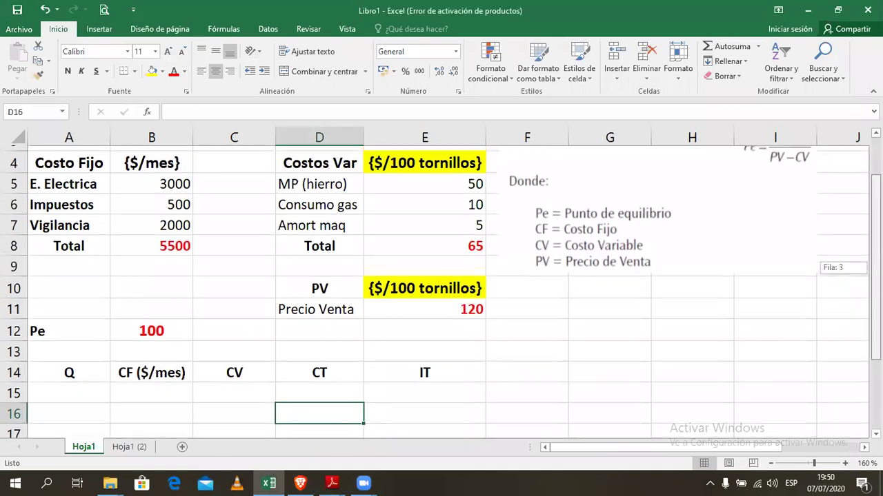
{"action": "scroll", "coordinate": [442, 289], "scroll_direction": "up", "scroll_amount": 2}
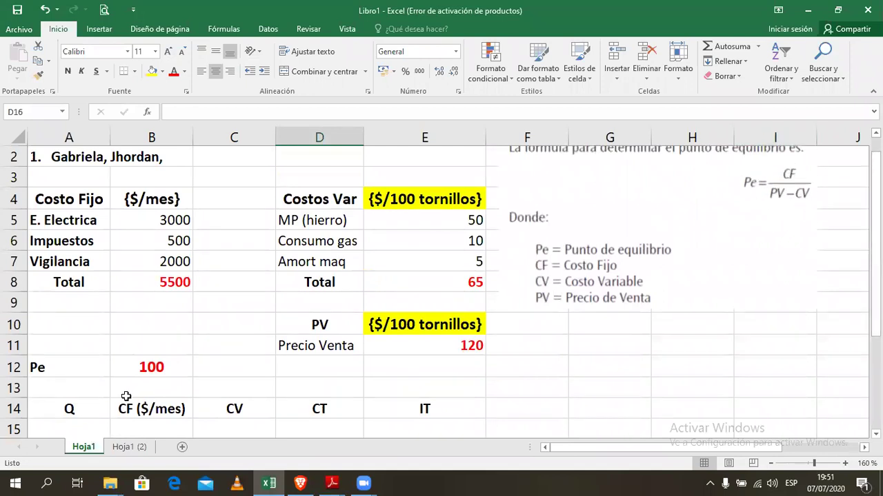
{"action": "left_click", "coordinate": [134, 373]}
{"action": "double_click", "coordinate": [134, 373]}
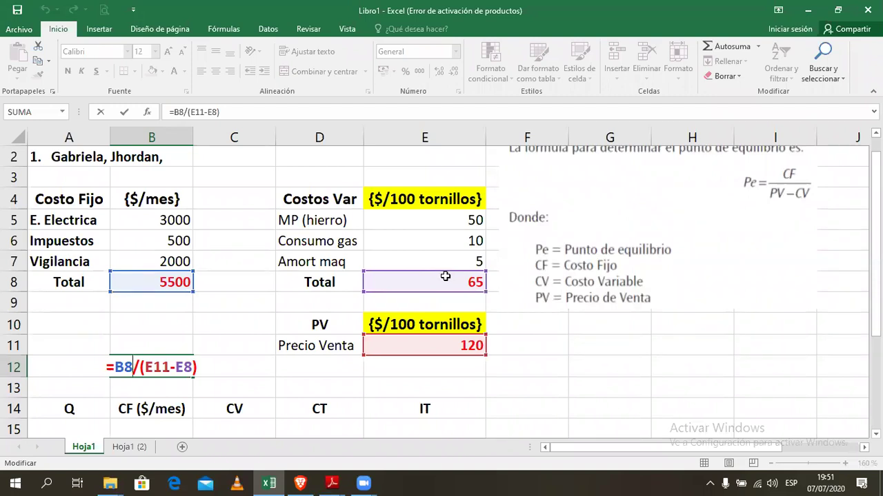
{"action": "key", "text": "Return"}
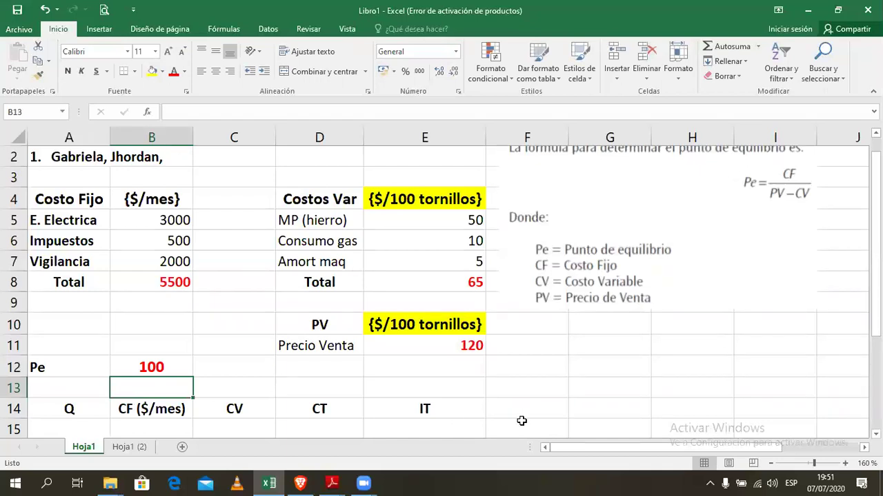
Step: Append a third person's first name to the end of the list of names in cell A2
{"action": "left_click", "coordinate": [164, 158]}
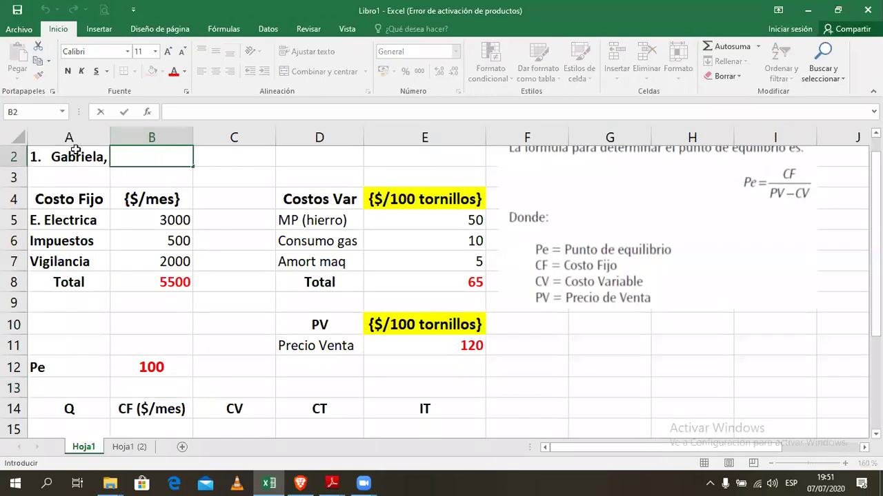
{"action": "double_click", "coordinate": [85, 157]}
{"action": "left_click", "coordinate": [184, 156]}
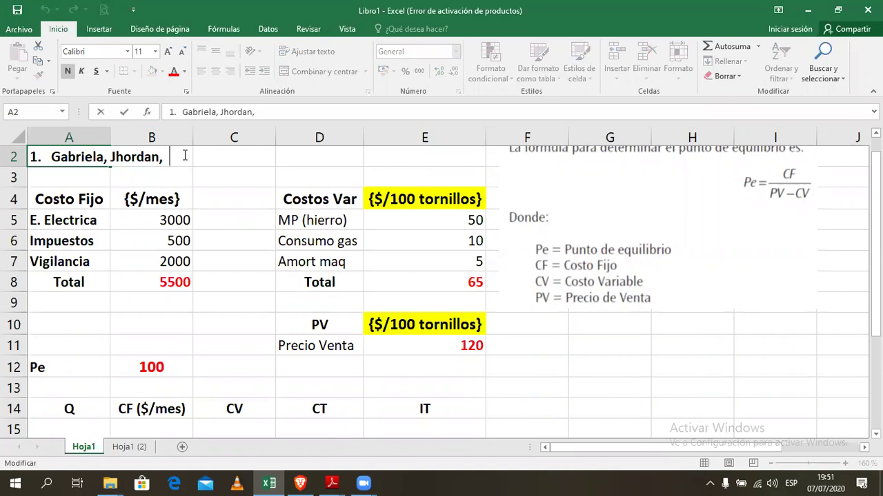
{"action": "key", "text": "BackSpace"}
{"action": "type", "text": "Rosario"}
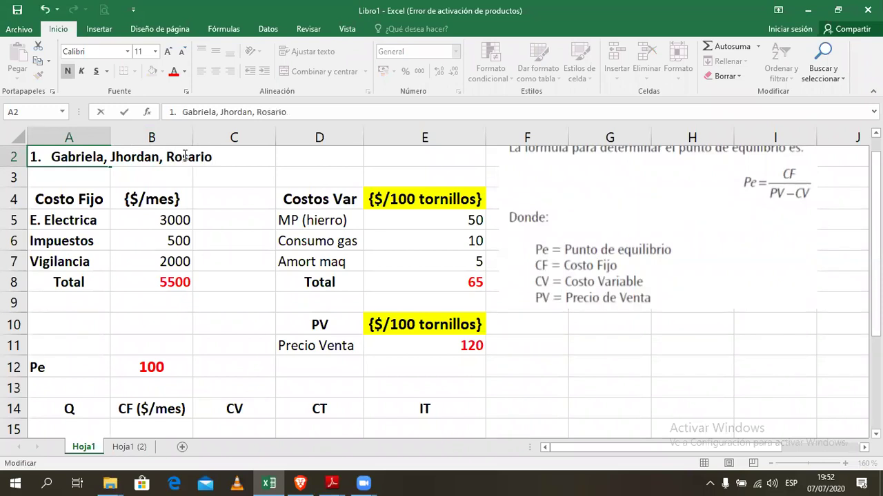
{"action": "left_click", "coordinate": [218, 336]}
Step: Insert "x 2" right after the first person's name in cell A2
{"action": "double_click", "coordinate": [107, 158]}
{"action": "type", "text": "x 1"}
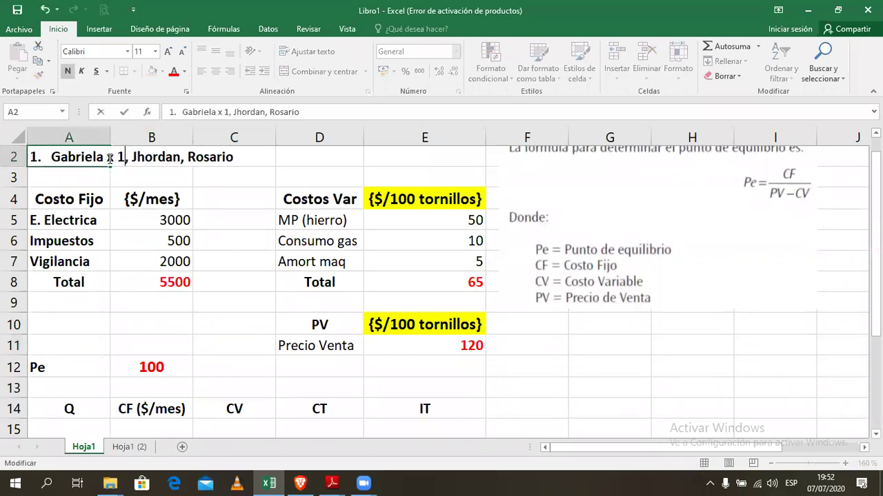
{"action": "key", "text": "BackSpace"}
{"action": "type", "text": "2"}
{"action": "left_click", "coordinate": [144, 347]}
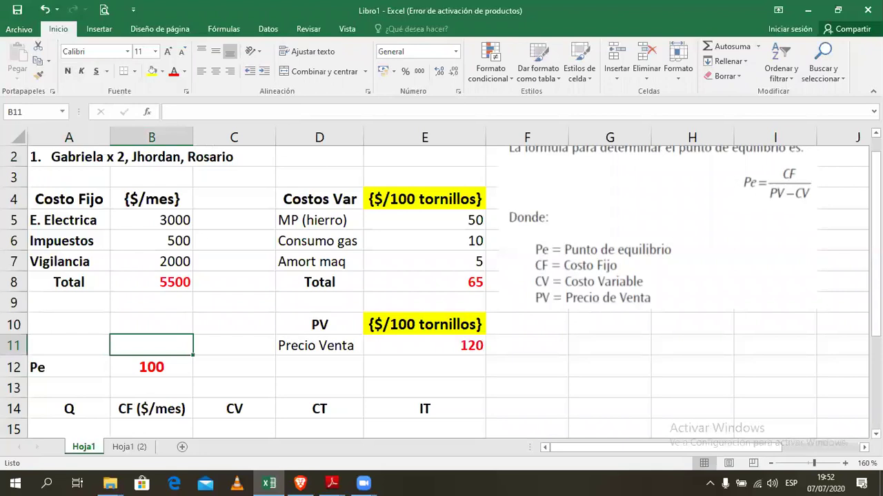
Step: Enter the quantities 0, 100 and 500 in cells A15 to A17 under the Q heading
{"action": "scroll", "coordinate": [442, 289], "scroll_direction": "down", "scroll_amount": 2}
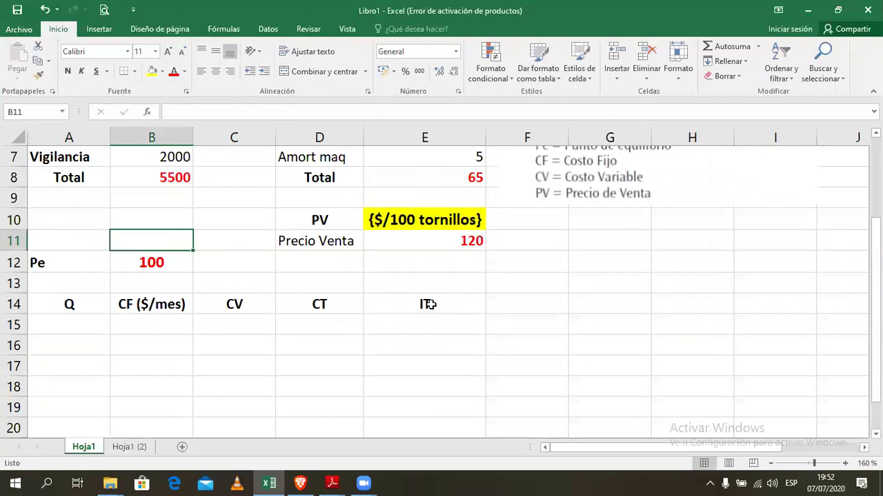
{"action": "left_click", "coordinate": [428, 304]}
{"action": "left_click", "coordinate": [67, 324]}
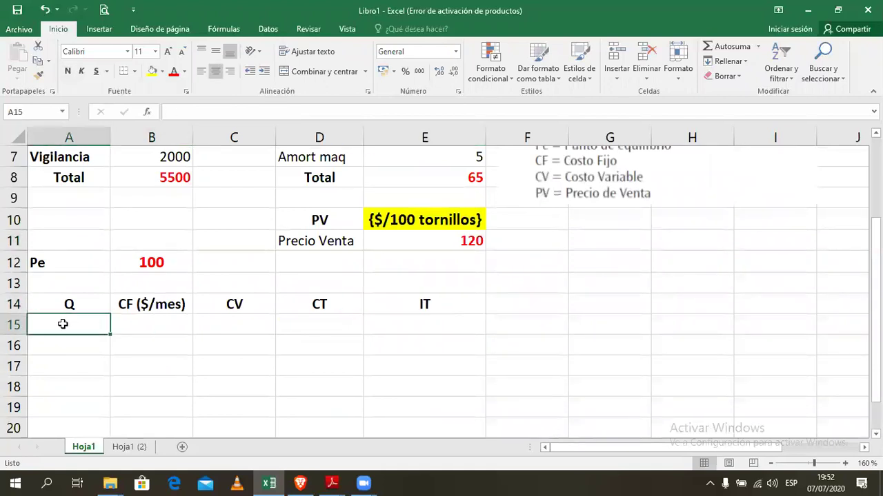
{"action": "type", "text": "0"}
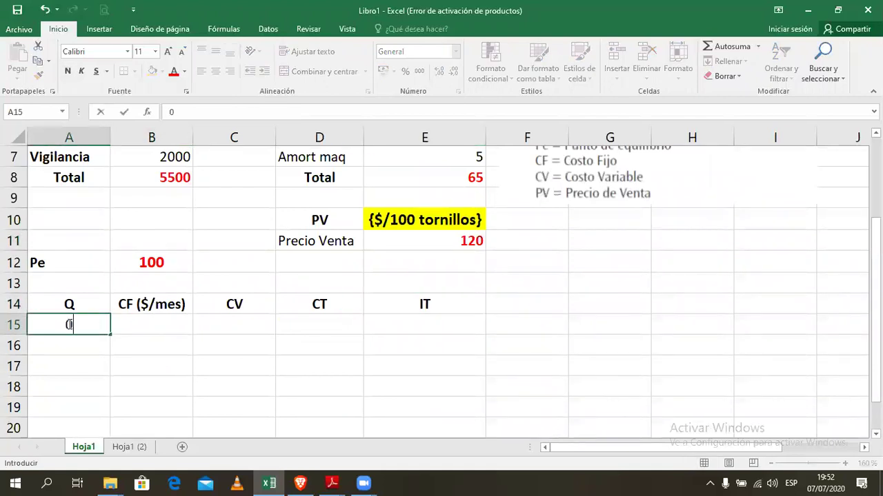
{"action": "key", "text": "Return"}
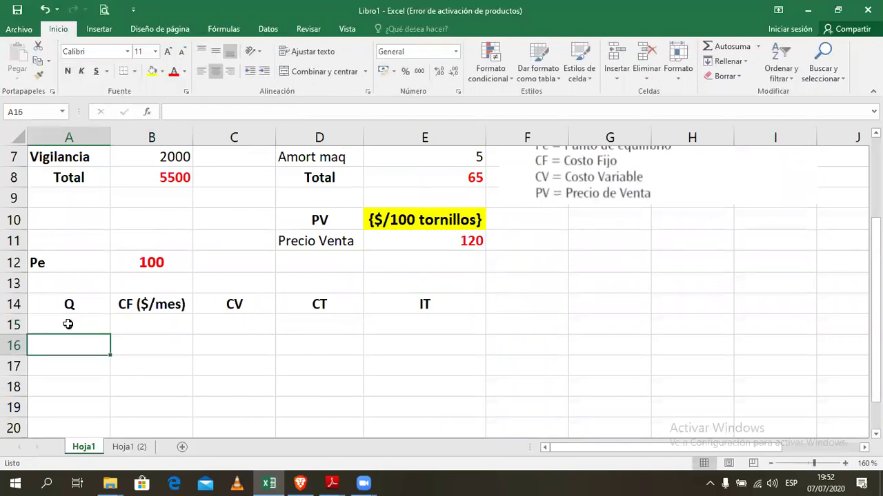
{"action": "type", "text": "100"}
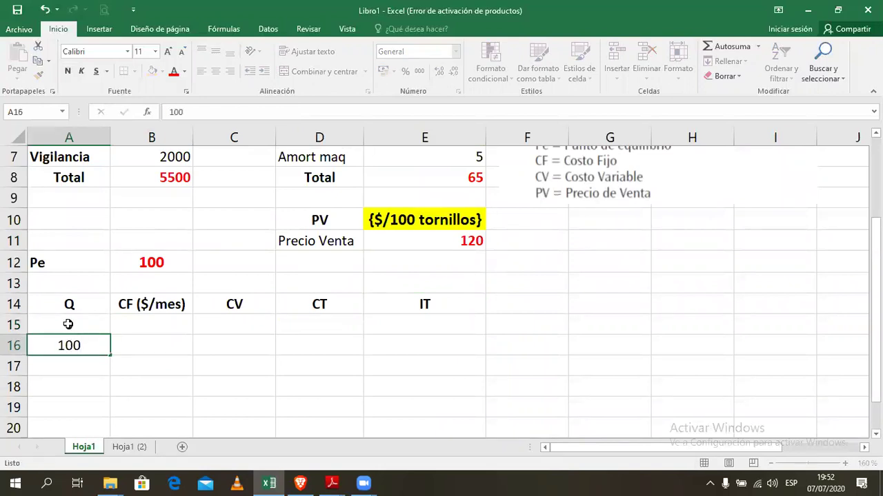
{"action": "key", "text": "Return"}
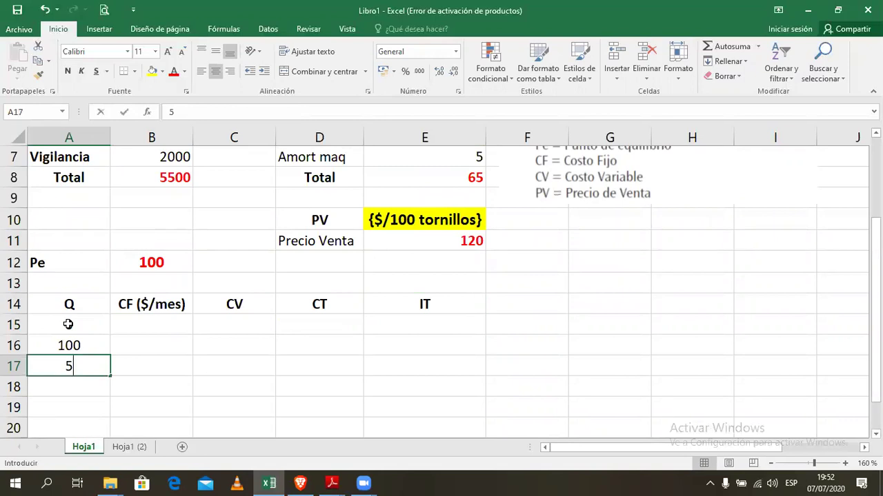
{"action": "type", "text": "500"}
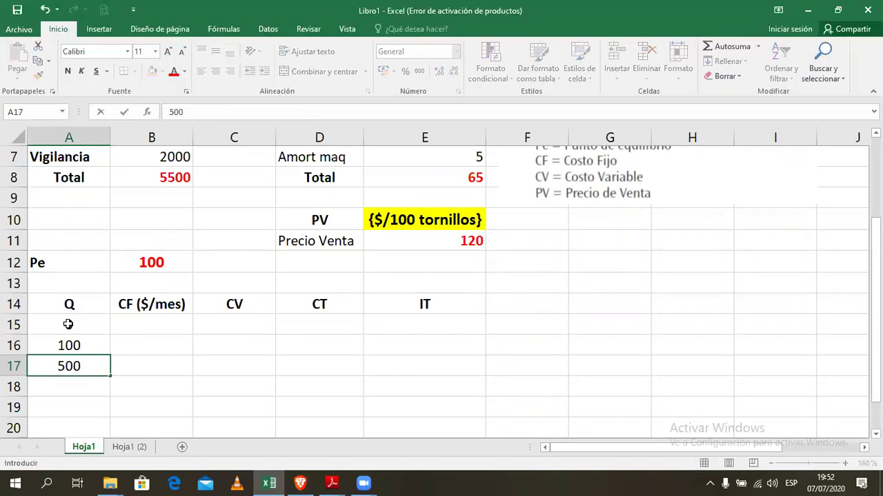
{"action": "key", "text": "Return"}
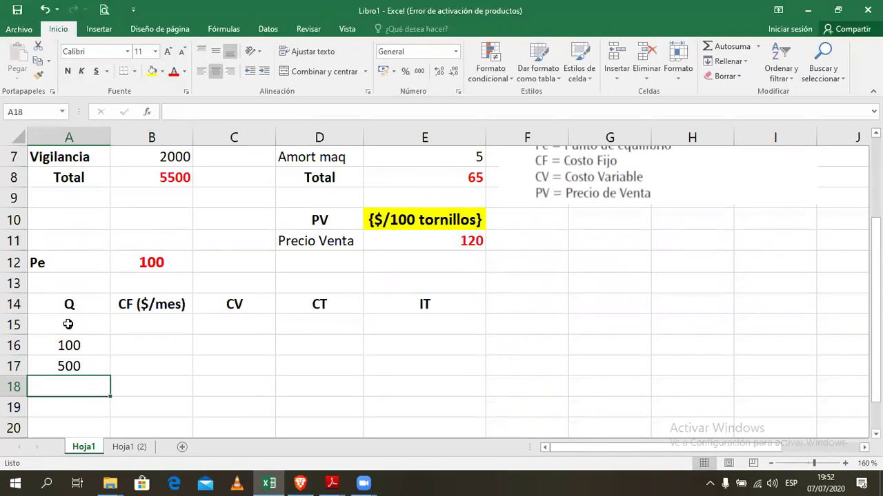
Step: Continue the Q column with the quantities 1000, 10000 and 50000 in cells A18 to A20
{"action": "type", "text": "10000"}
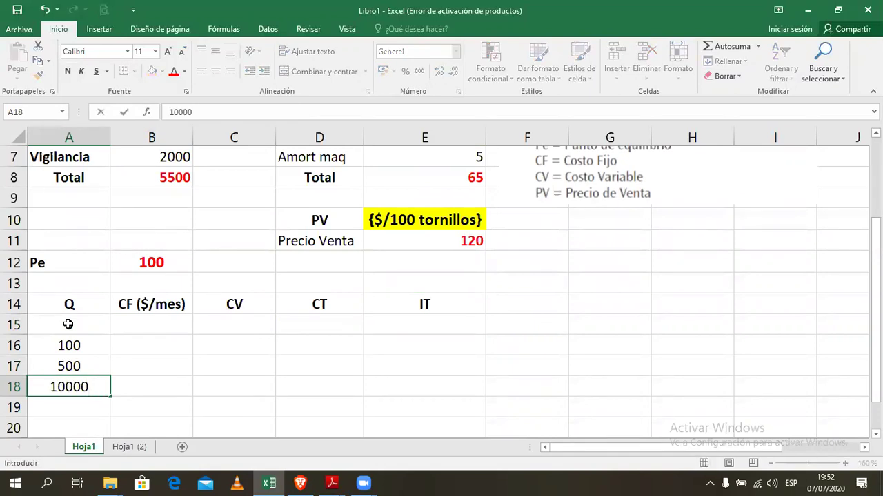
{"action": "key", "text": "BackSpace"}
{"action": "key", "text": "Return"}
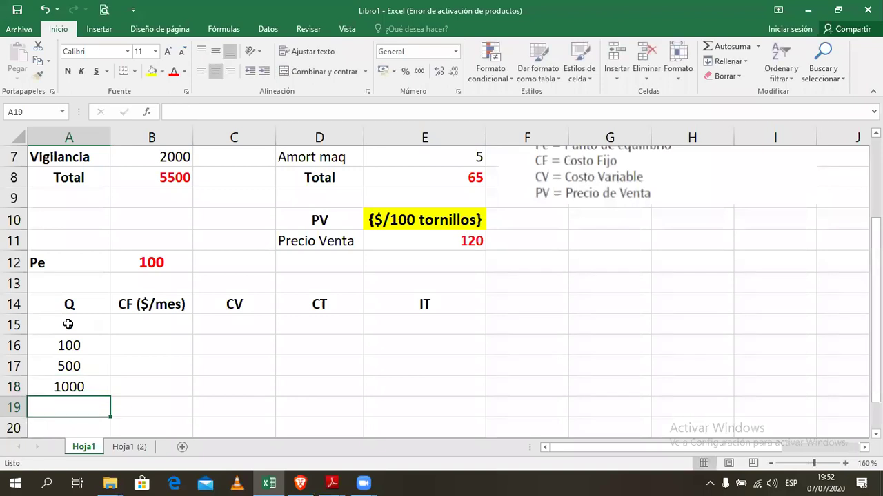
{"action": "type", "text": "10000"}
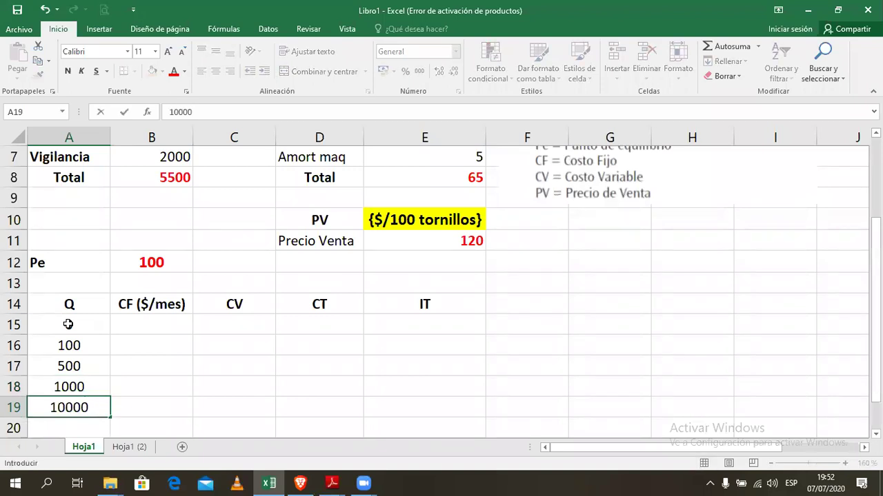
{"action": "key", "text": "Return"}
{"action": "type", "text": "50000"}
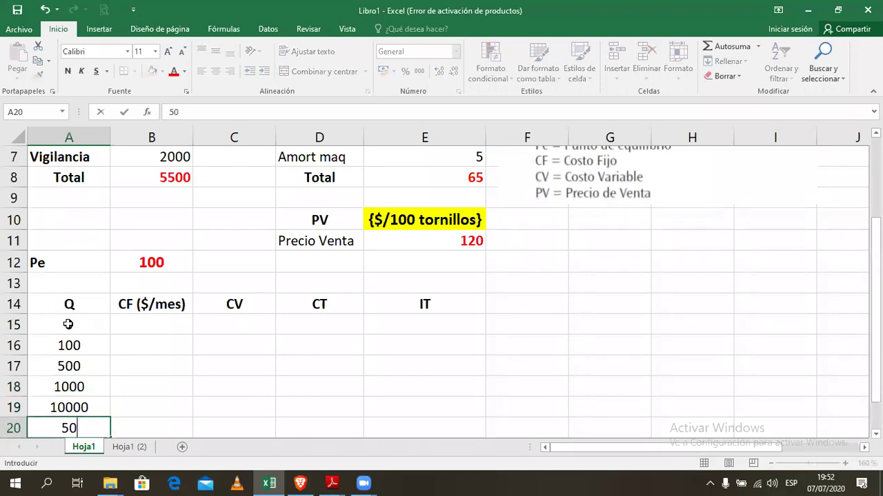
{"action": "key", "text": "Return"}
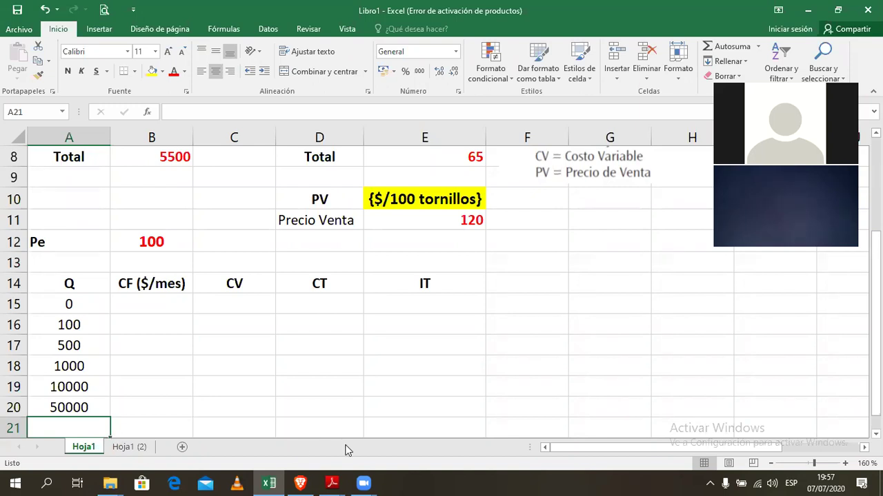
{"action": "left_click", "coordinate": [139, 305]}
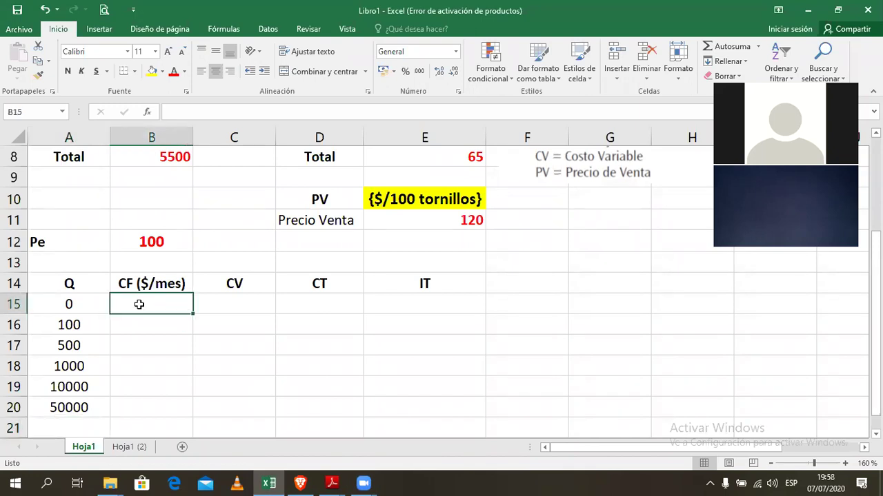
{"action": "type", "text": "="}
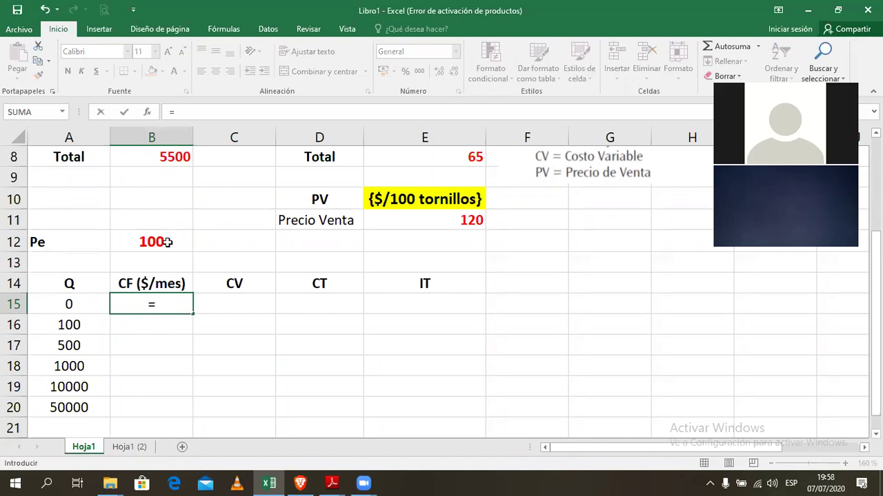
{"action": "left_click", "coordinate": [184, 156]}
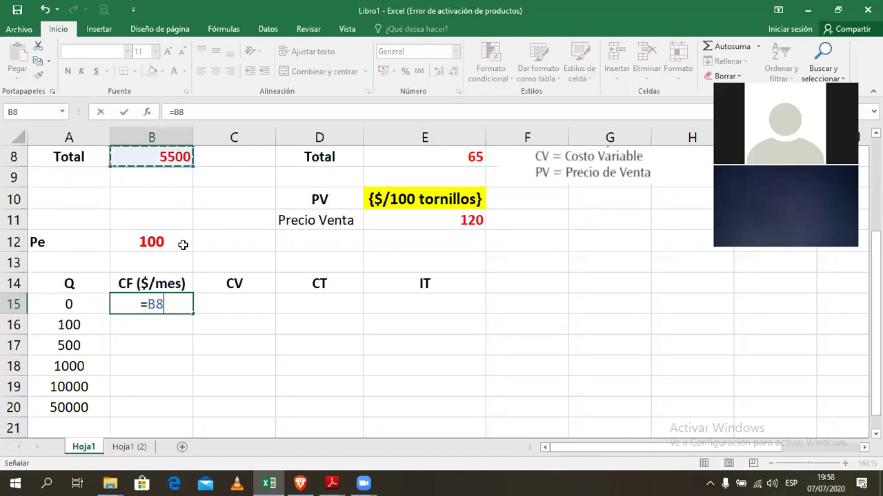
{"action": "left_click", "coordinate": [171, 331]}
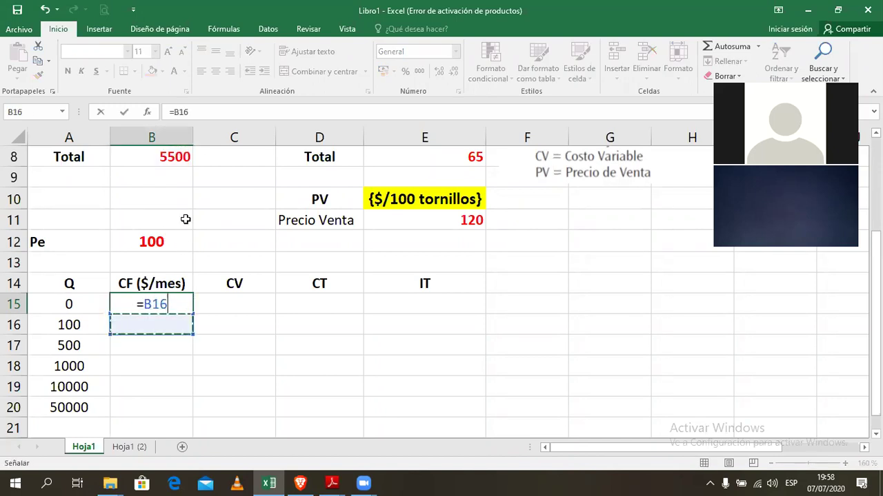
{"action": "key", "text": "Escape"}
Step: Enter =$B$8 in cell B15 as an absolute reference to the fixed cost total and fill it down to B20
{"action": "type", "text": "="}
{"action": "left_click", "coordinate": [174, 159]}
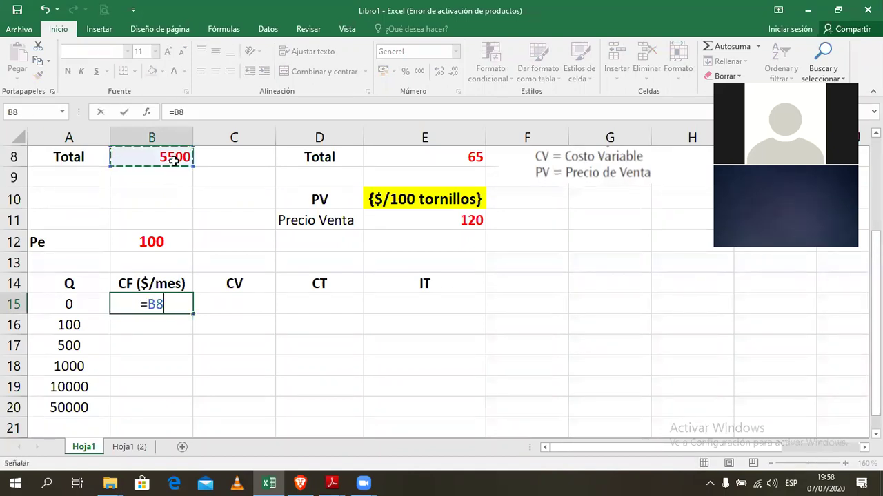
{"action": "key", "text": "F4"}
{"action": "key", "text": "Return"}
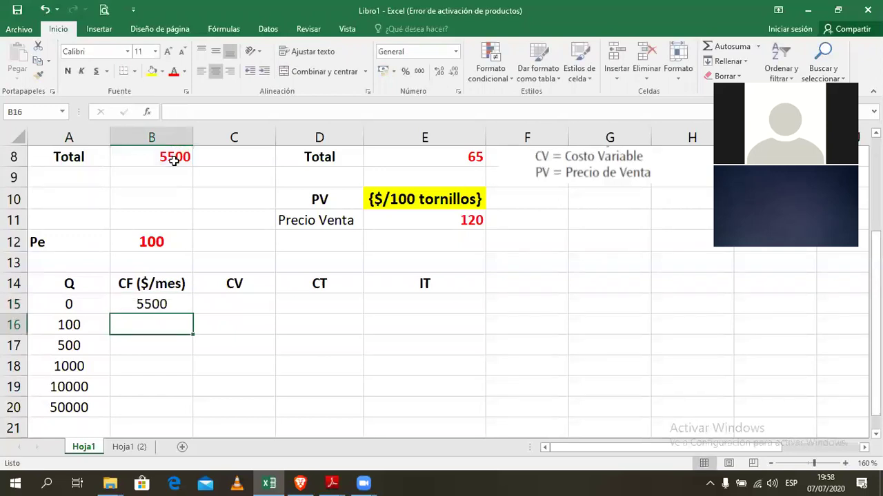
{"action": "left_click", "coordinate": [173, 306]}
{"action": "left_click_drag", "start_coordinate": [194, 315], "coordinate": [183, 419]}
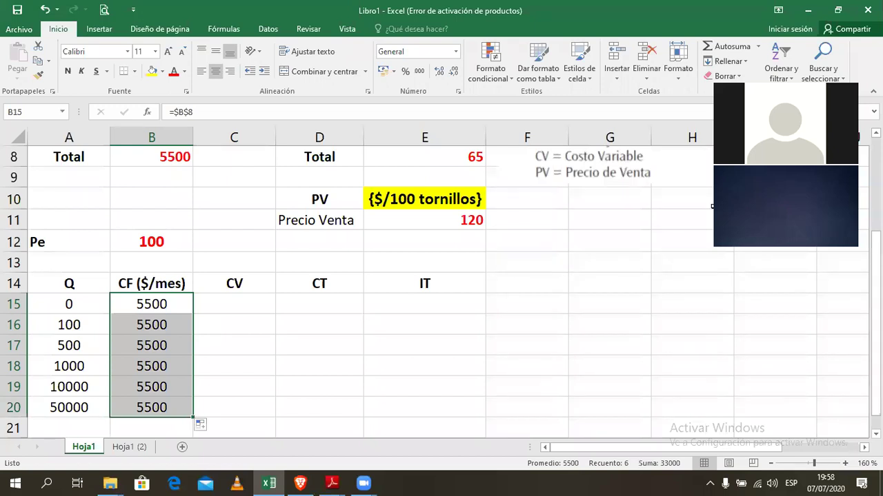
Step: Enter =(A15/100)*$E$8 in cell C15 for the variable cost and fill it down to C20
{"action": "left_click_drag", "start_coordinate": [876, 333], "coordinate": [875, 328]}
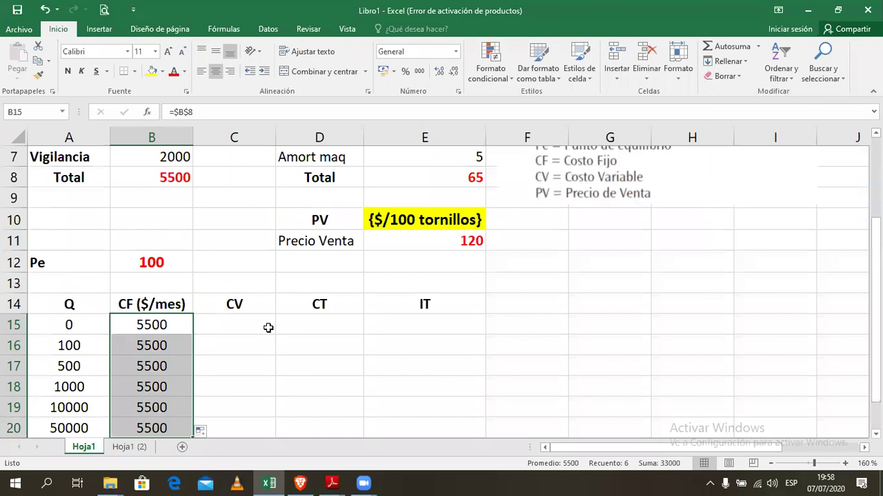
{"action": "left_click", "coordinate": [437, 177]}
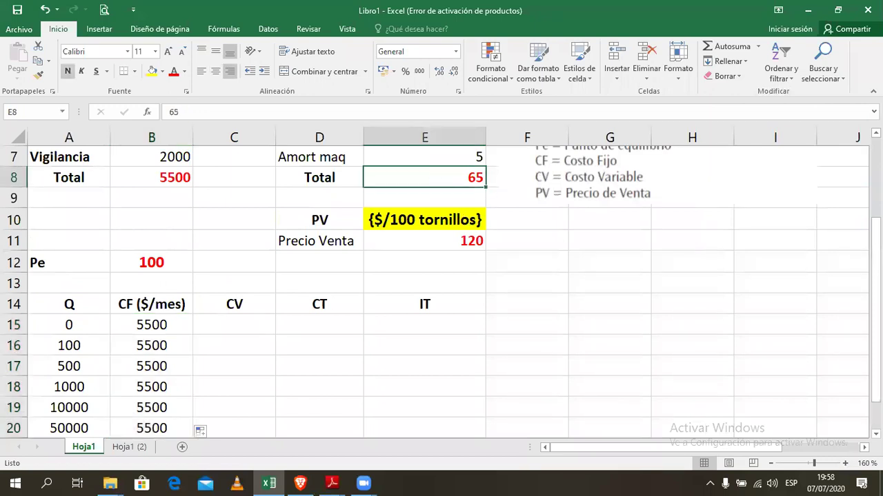
{"action": "mouse_move", "coordinate": [876, 262]}
{"action": "left_mouse_down"}
{"action": "mouse_move", "coordinate": [876, 252]}
{"action": "mouse_move", "coordinate": [876, 266]}
{"action": "left_mouse_up"}
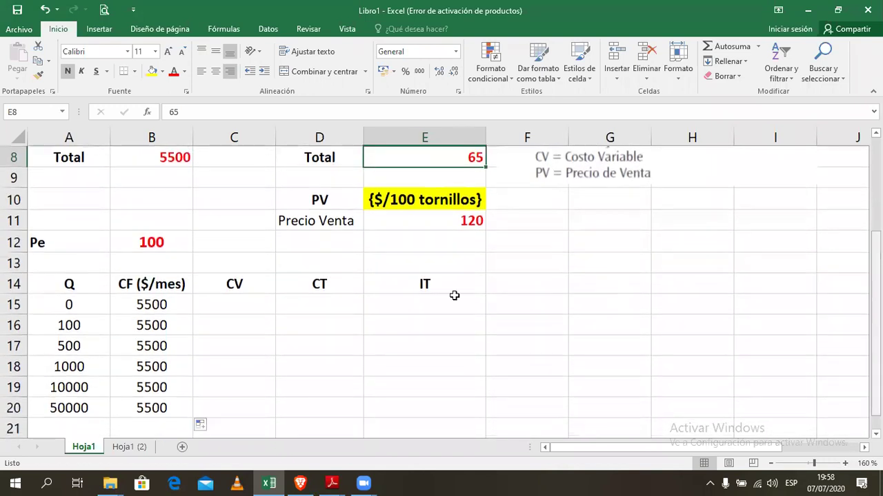
{"action": "left_click", "coordinate": [213, 305]}
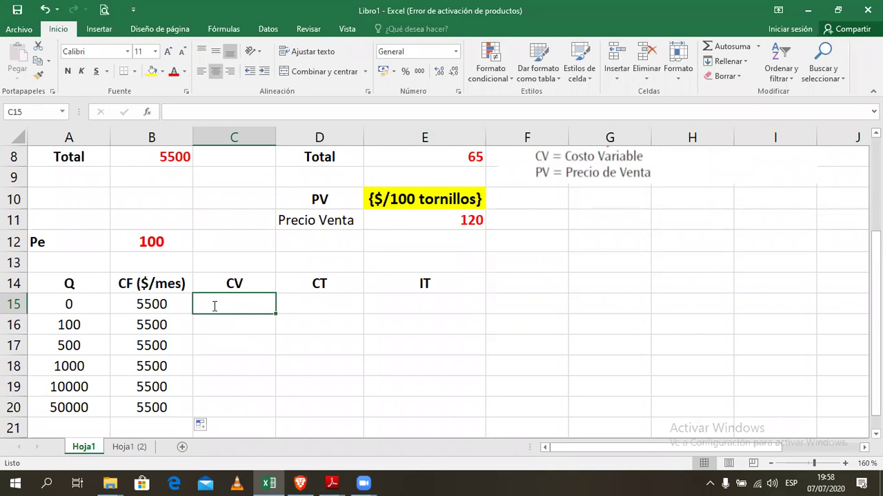
{"action": "type", "text": "="}
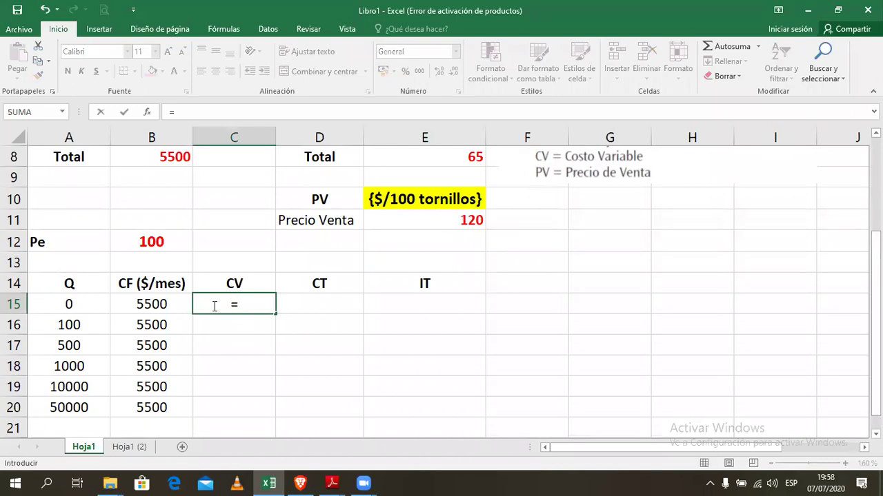
{"action": "type", "text": "("}
{"action": "left_click", "coordinate": [104, 308]}
{"action": "type", "text": "/100)"}
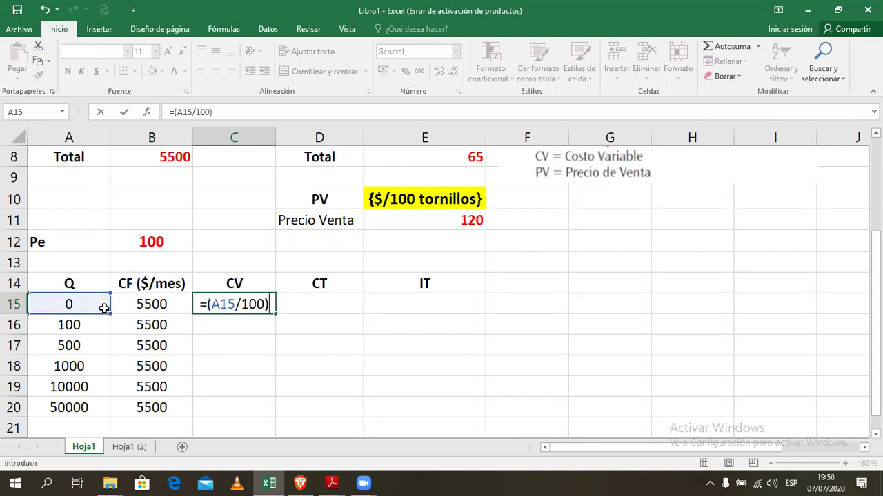
{"action": "type", "text": "*"}
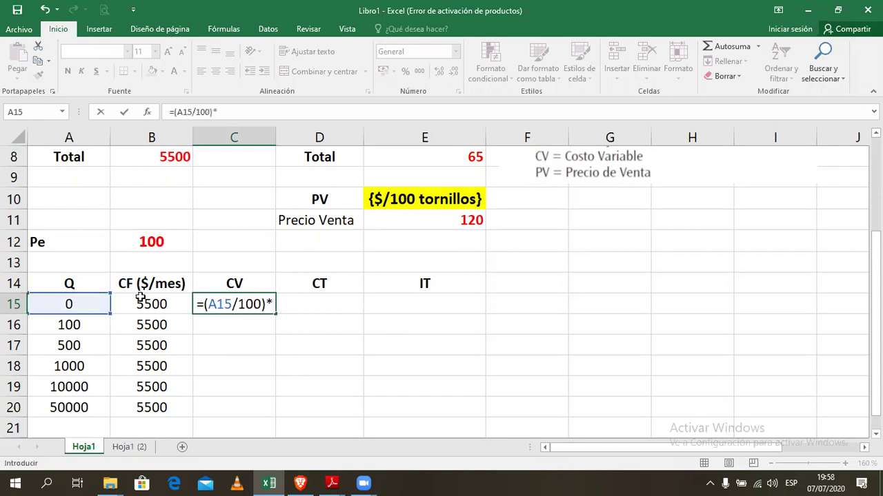
{"action": "left_click", "coordinate": [427, 159]}
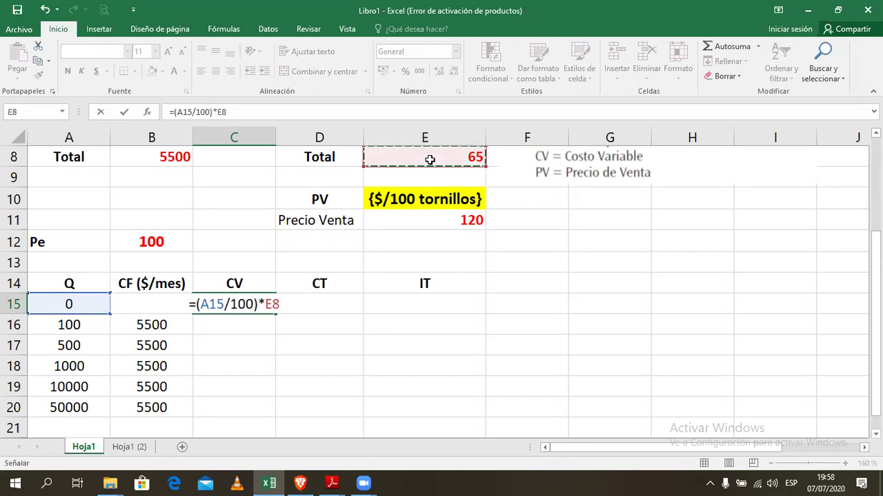
{"action": "key", "text": "F4"}
{"action": "key", "text": "Return"}
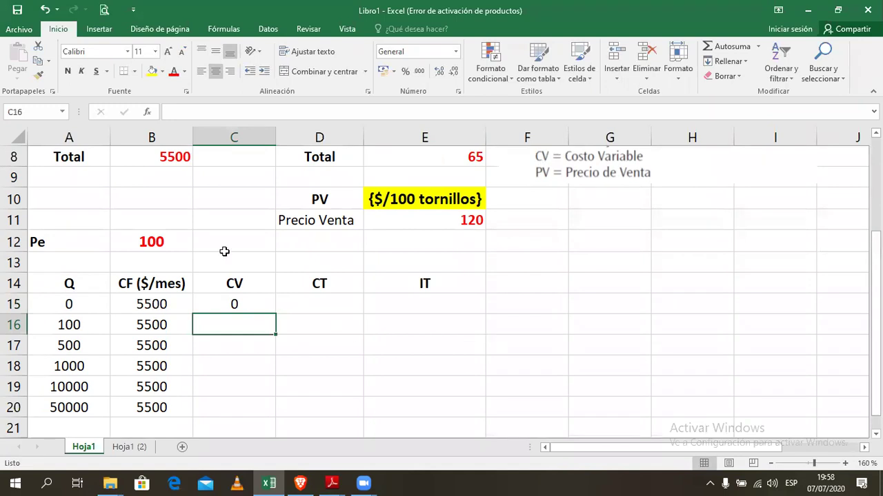
{"action": "left_click", "coordinate": [253, 298]}
{"action": "left_click_drag", "start_coordinate": [274, 313], "coordinate": [268, 410]}
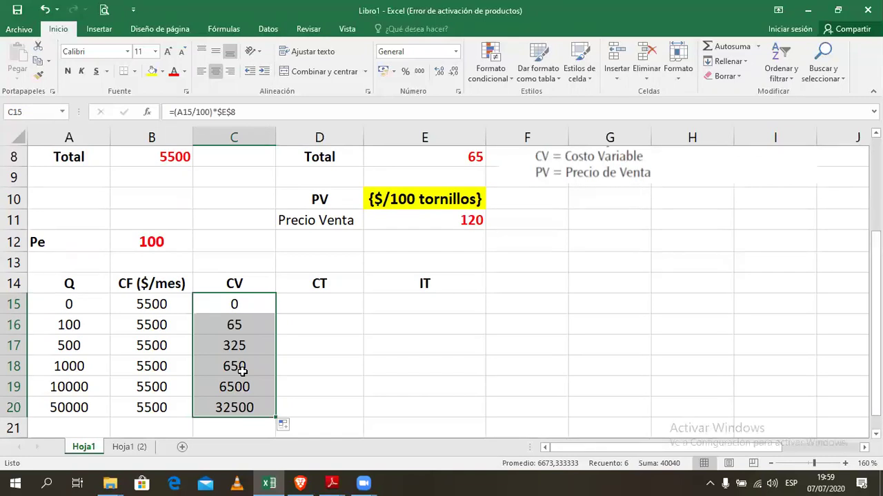
Step: Enter =SUMA(B15:C15) in cell D15 for the total cost and fill it down to D20
{"action": "left_click", "coordinate": [320, 312]}
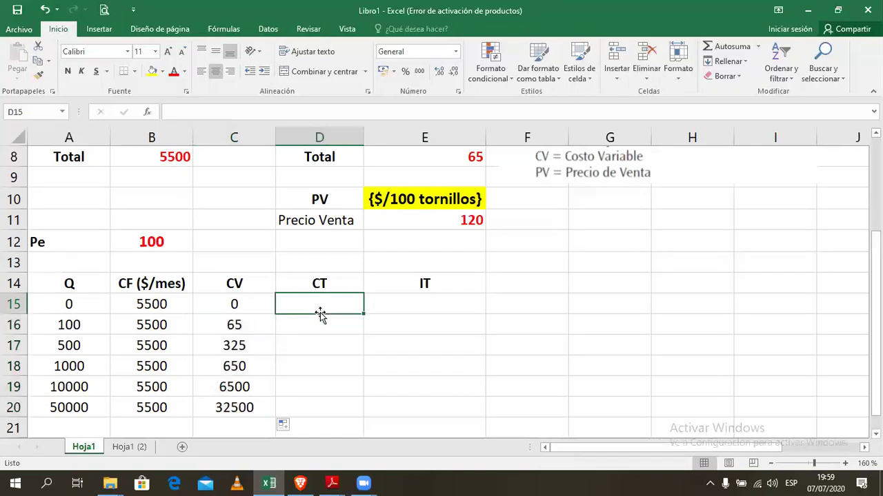
{"action": "type", "text": "=s"}
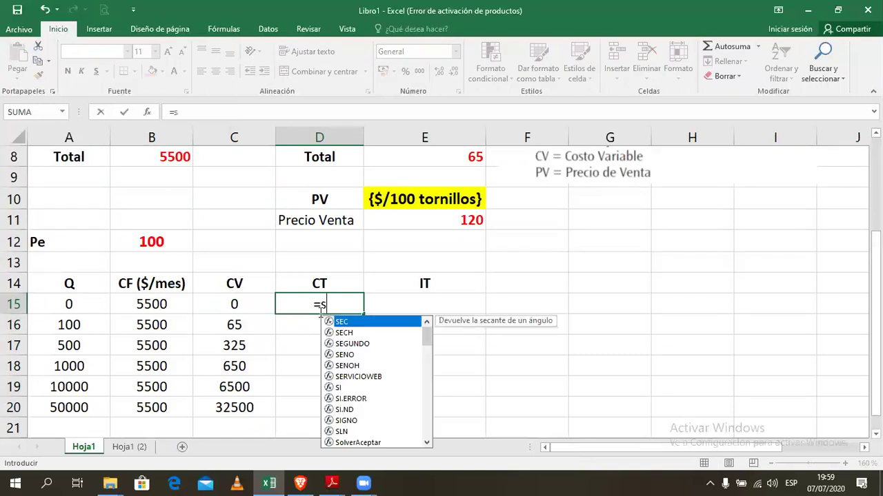
{"action": "type", "text": "uma("}
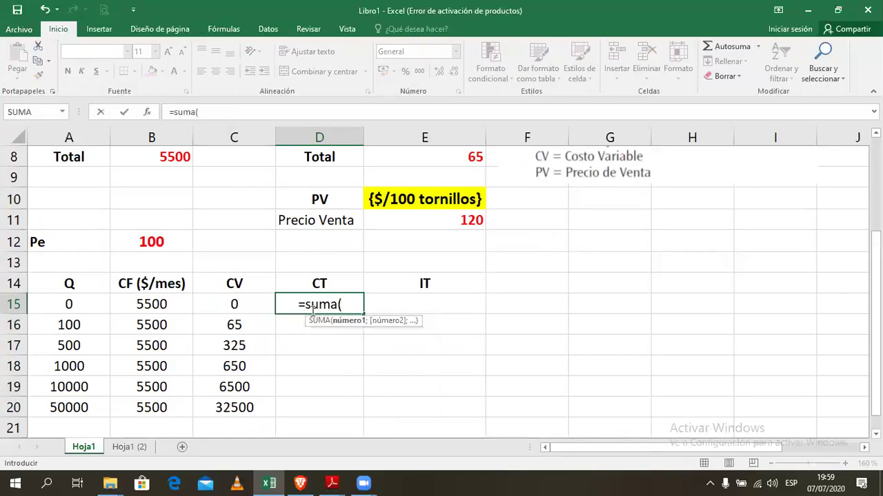
{"action": "left_click_drag", "start_coordinate": [165, 304], "coordinate": [274, 305]}
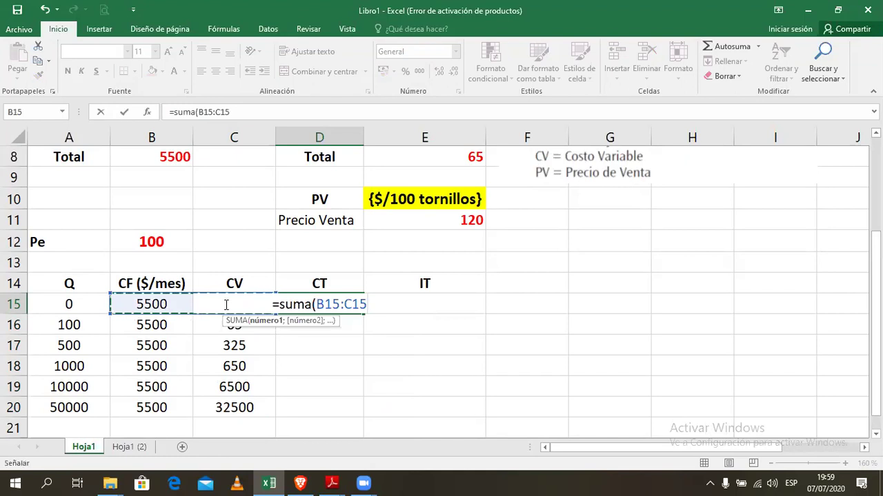
{"action": "type", "text": ")"}
{"action": "key", "text": "Return"}
{"action": "left_click", "coordinate": [351, 302]}
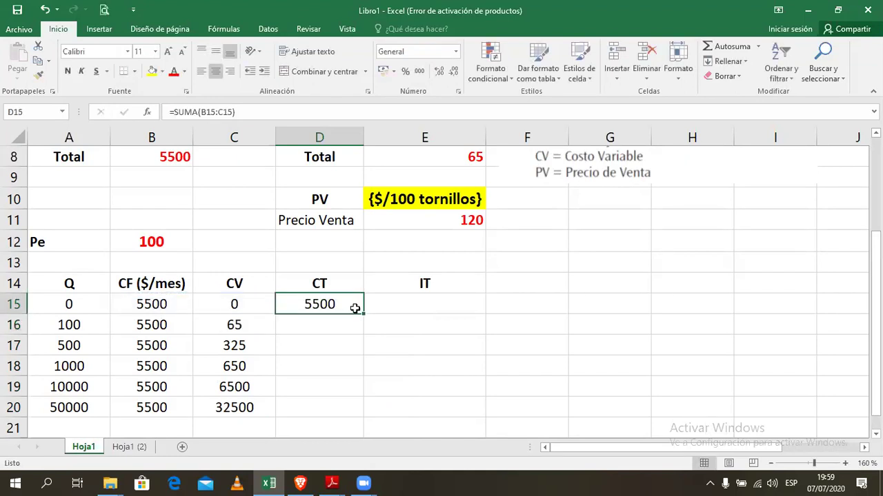
{"action": "left_click_drag", "start_coordinate": [363, 314], "coordinate": [354, 408]}
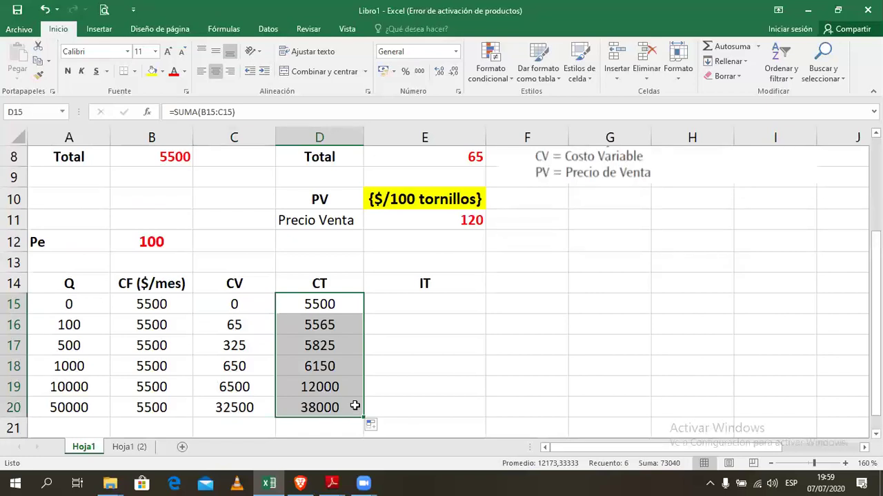
Step: Enter =(A15/100)*E11 in cell E15 to calculate the total income from the selling price
{"action": "left_click", "coordinate": [407, 309]}
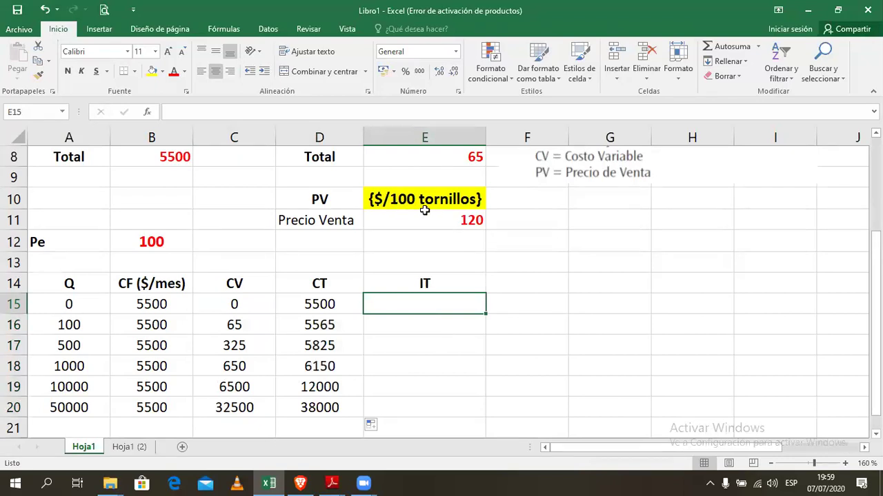
{"action": "type", "text": "="}
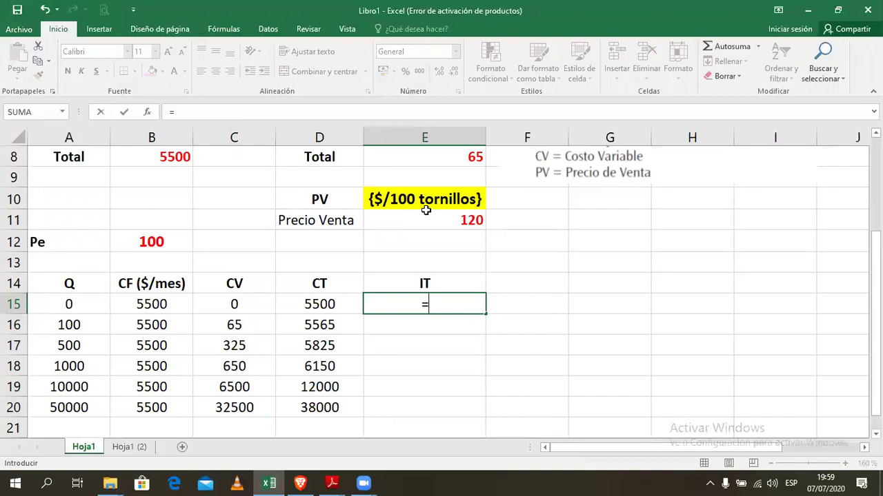
{"action": "type", "text": "("}
{"action": "left_click", "coordinate": [83, 299]}
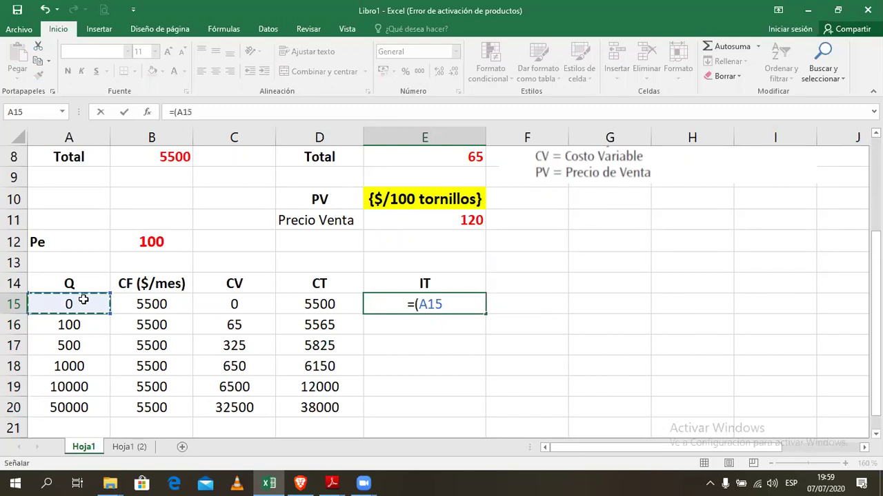
{"action": "type", "text": "/"}
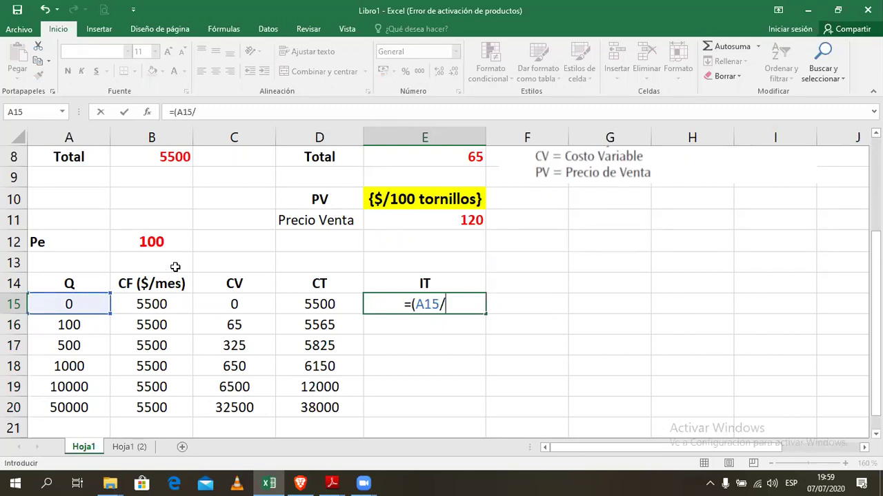
{"action": "type", "text": "100)"}
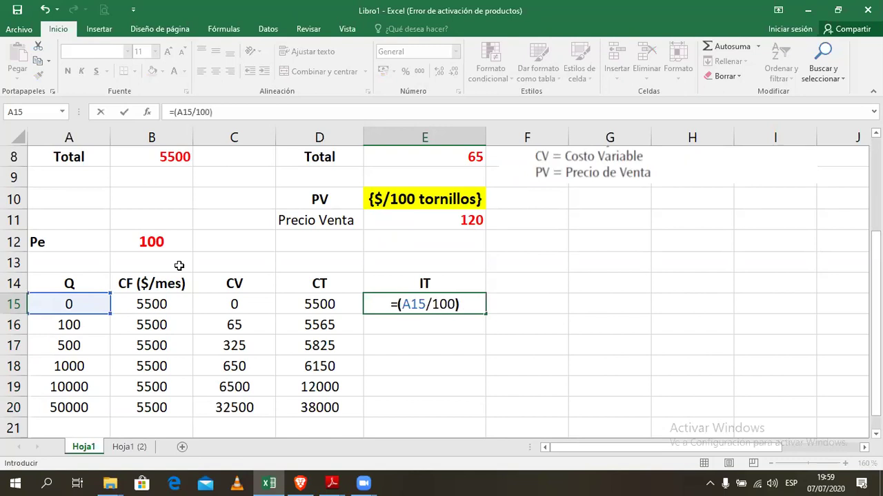
{"action": "type", "text": "*"}
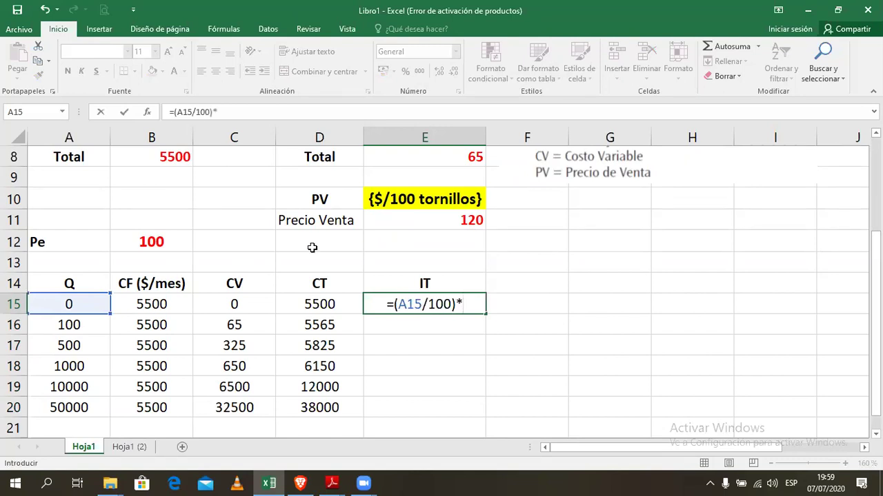
{"action": "left_click", "coordinate": [456, 223]}
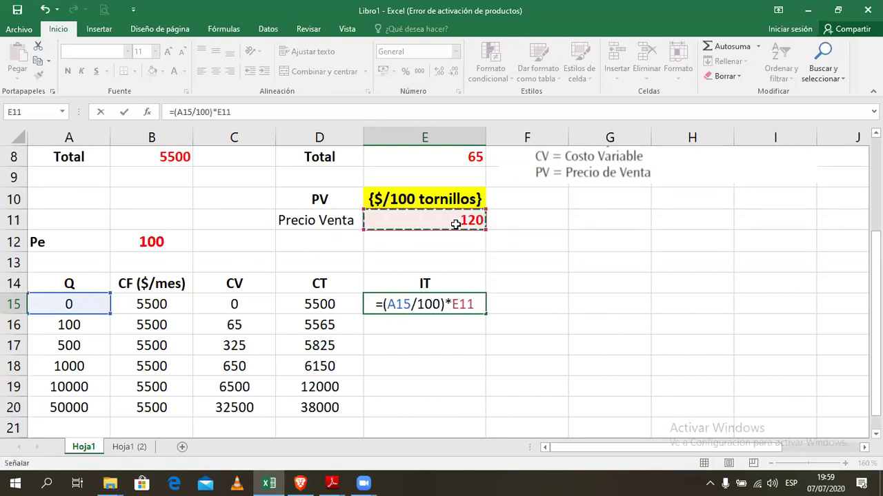
{"action": "key", "text": "Return"}
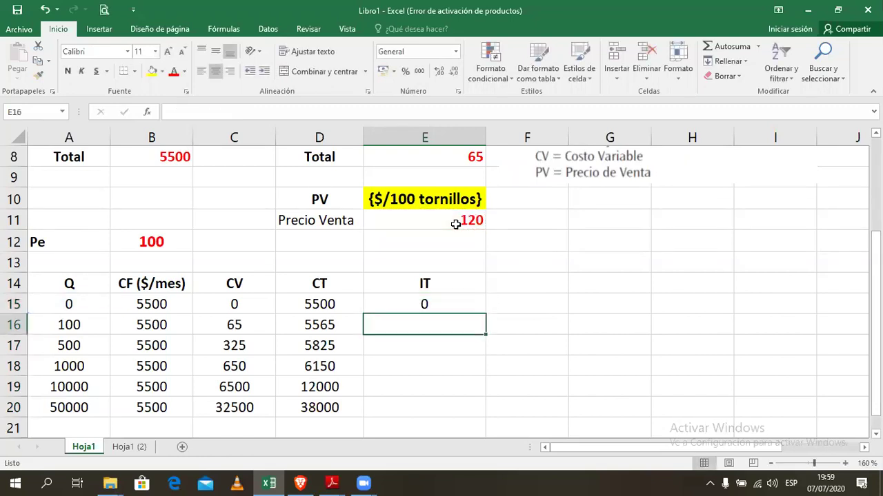
Step: Fill the income formula from E15 down to E16 and inspect the copied formula's references
{"action": "left_click", "coordinate": [470, 304]}
{"action": "left_click_drag", "start_coordinate": [487, 314], "coordinate": [484, 334]}
{"action": "left_click", "coordinate": [467, 327]}
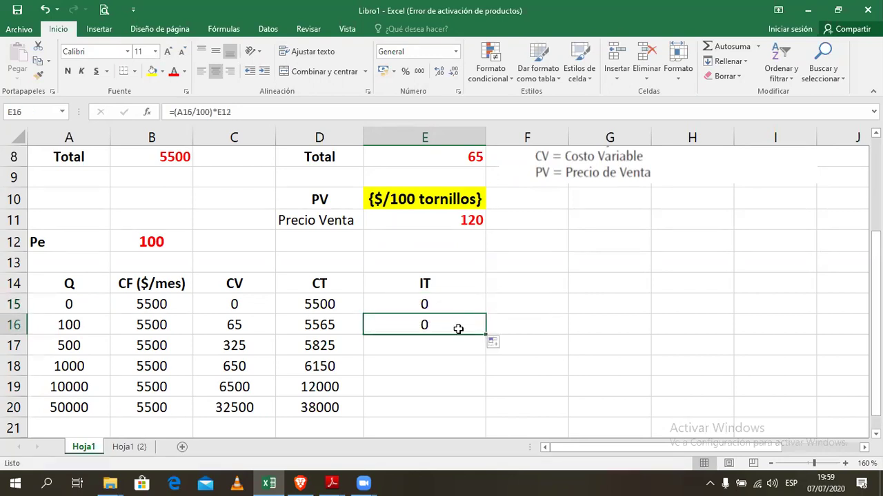
{"action": "double_click", "coordinate": [459, 329]}
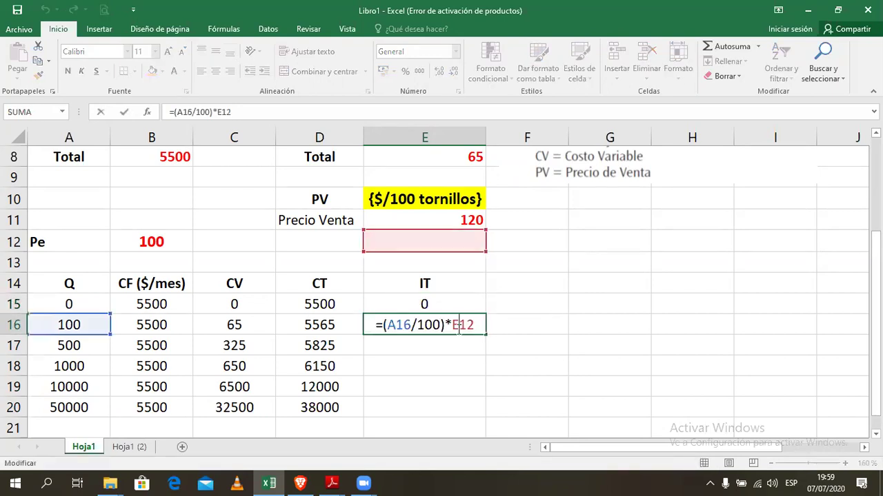
{"action": "left_click", "coordinate": [461, 306]}
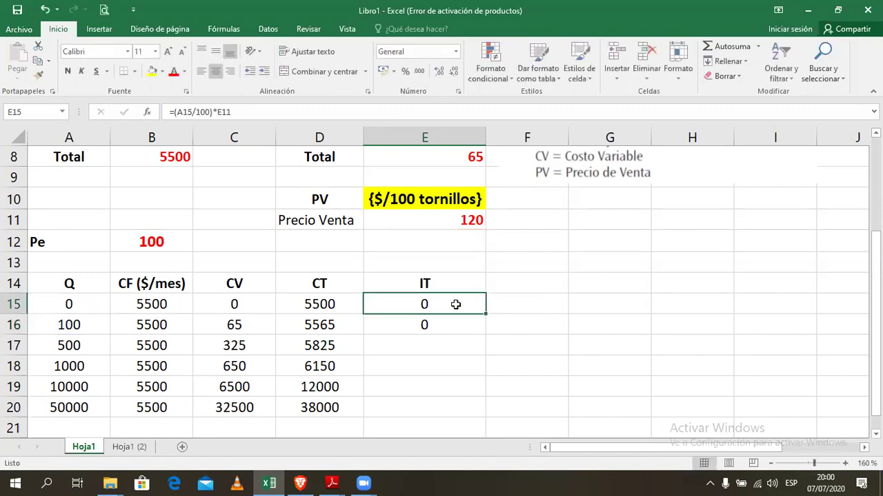
Step: Make the selling price reference in E15 absolute as $E$11 and fill the formula down to E20
{"action": "double_click", "coordinate": [457, 304]}
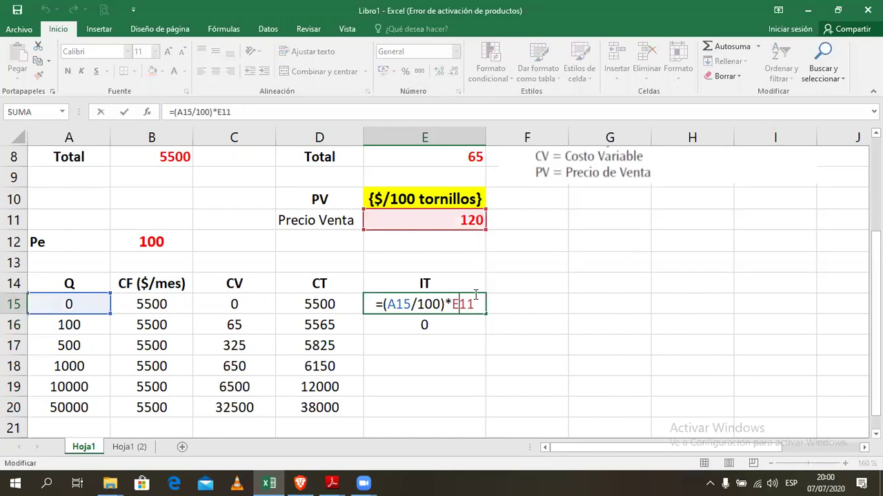
{"action": "key", "text": "F4"}
{"action": "key", "text": "Return"}
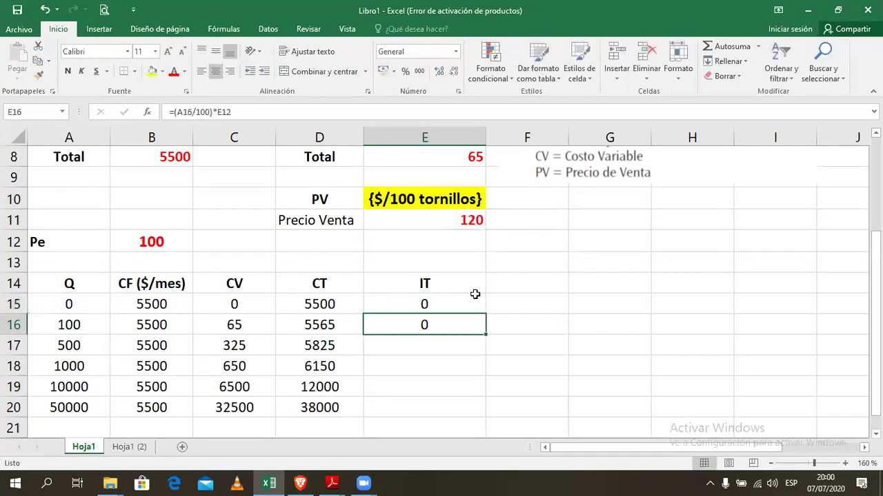
{"action": "left_click", "coordinate": [464, 308]}
{"action": "left_click_drag", "start_coordinate": [485, 314], "coordinate": [474, 411]}
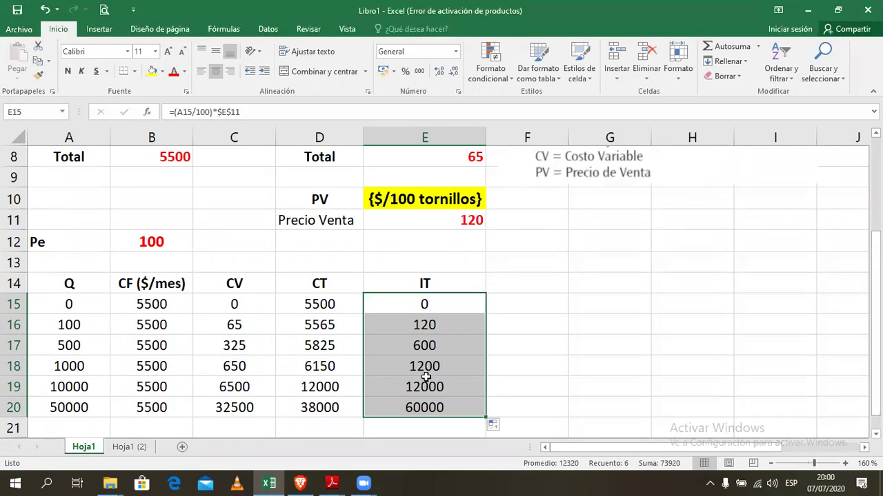
Step: Check the income in E19, consult the screw problem statement in Adobe Reader, and return to Excel to examine the Pe formula in B12
{"action": "left_click", "coordinate": [427, 380]}
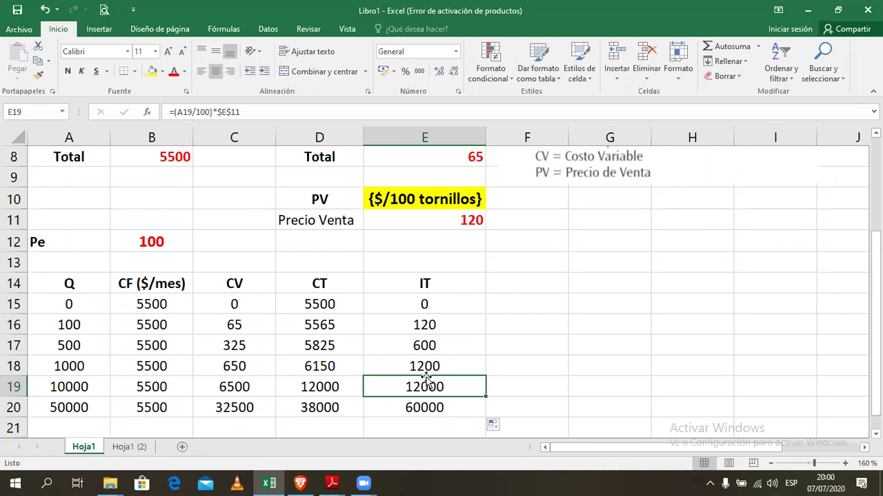
{"action": "key", "text": "alt+Tab"}
{"action": "key", "text": "alt+Tab"}
{"action": "key", "text": "alt+Tab"}
{"action": "key", "text": "alt+Tab"}
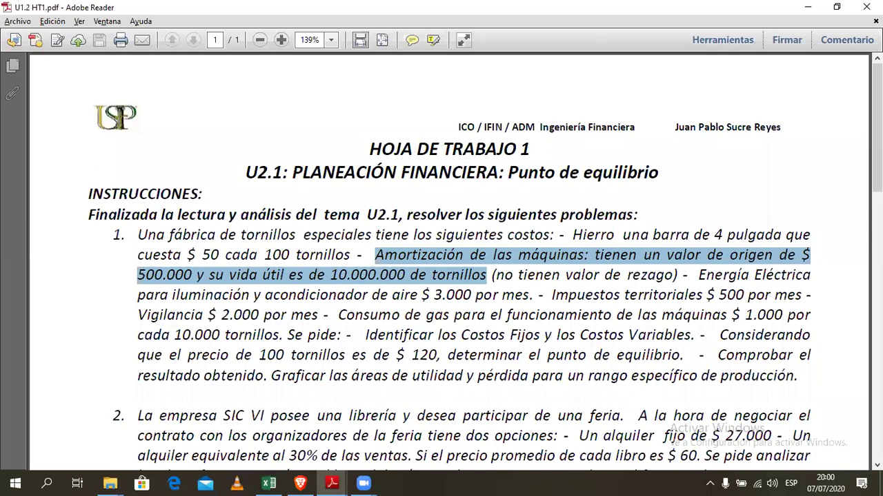
{"action": "key", "text": "alt+Tab"}
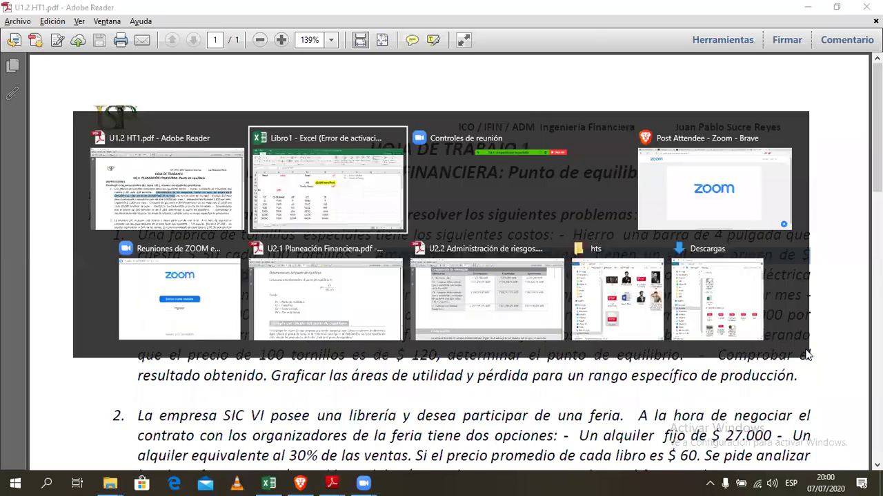
{"action": "left_click", "coordinate": [74, 247]}
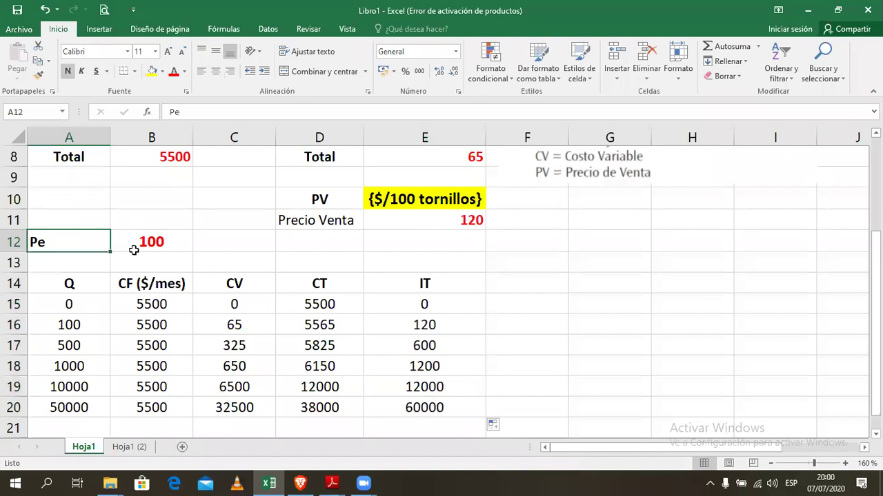
{"action": "left_click", "coordinate": [155, 247]}
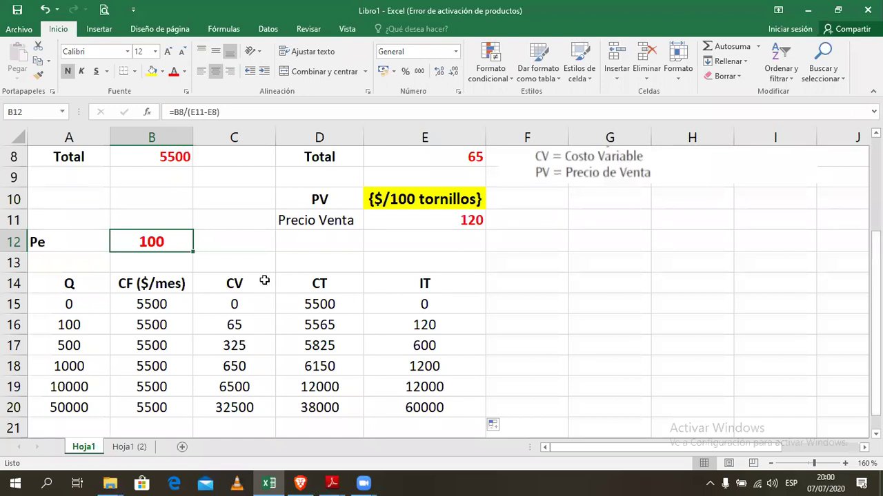
Step: Enter the unit label centenas in cell C12 beside the Pe result and format it in bold red
{"action": "left_click", "coordinate": [220, 252]}
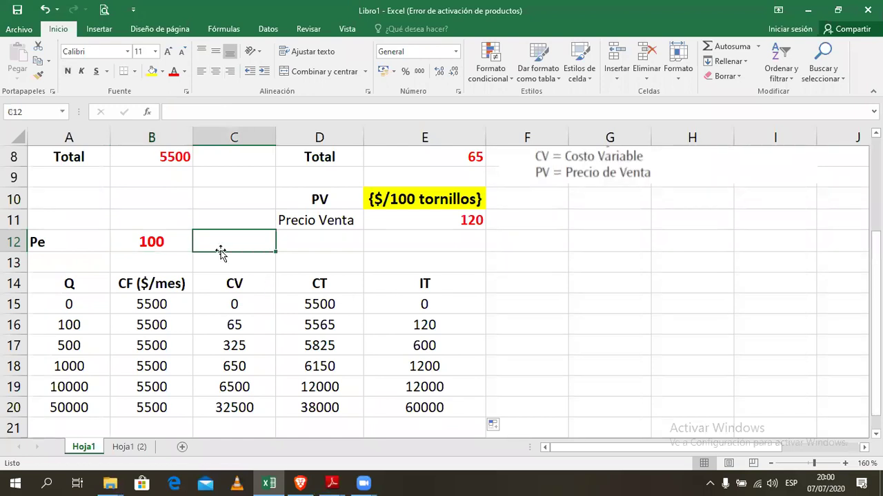
{"action": "type", "text": "centenas"}
{"action": "left_click", "coordinate": [224, 261]}
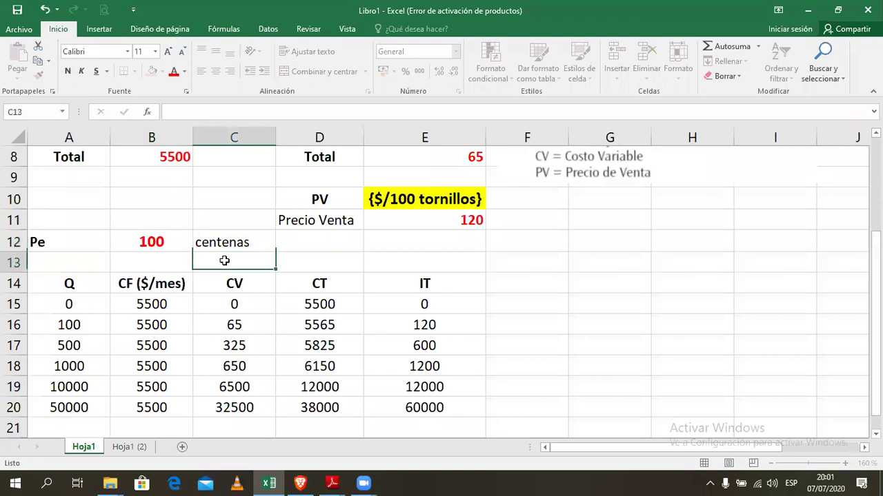
{"action": "left_click", "coordinate": [225, 235]}
{"action": "left_click", "coordinate": [174, 78]}
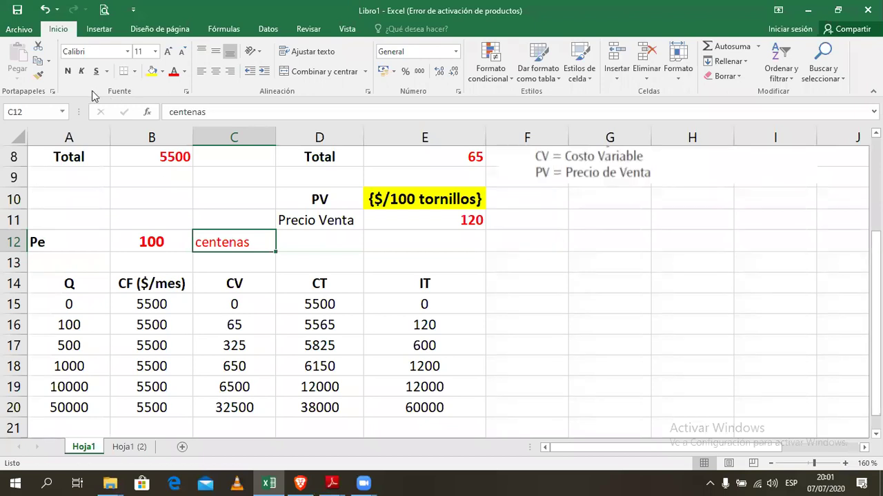
{"action": "left_click", "coordinate": [67, 71]}
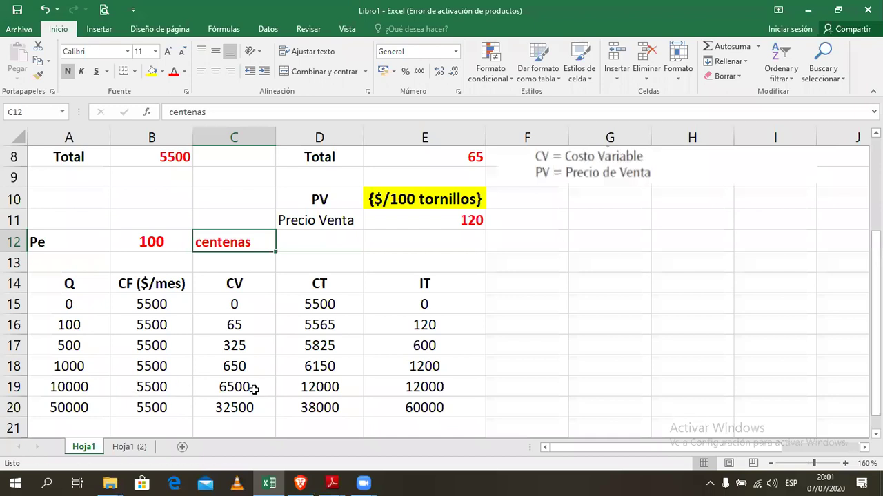
Step: Highlight the matching total cost and total income cells D19:E19 with yellow fill
{"action": "left_click", "coordinate": [314, 388]}
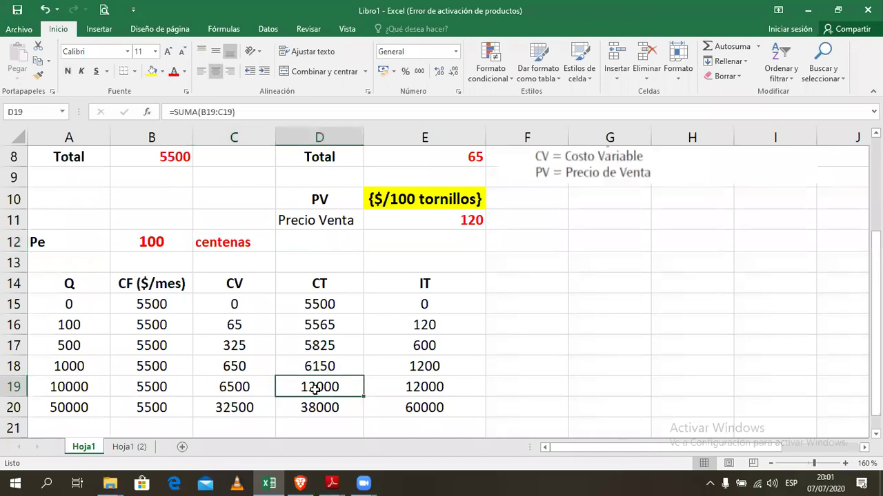
{"action": "left_click_drag", "start_coordinate": [321, 387], "coordinate": [404, 387]}
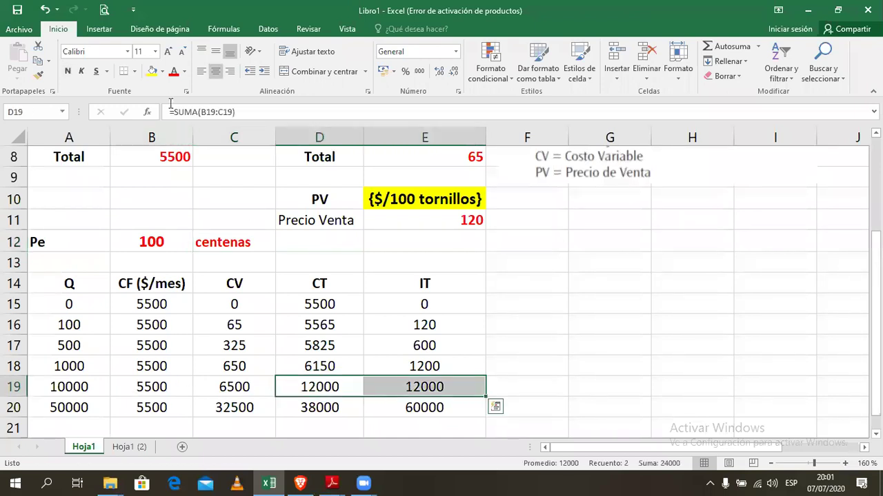
{"action": "left_click", "coordinate": [152, 71]}
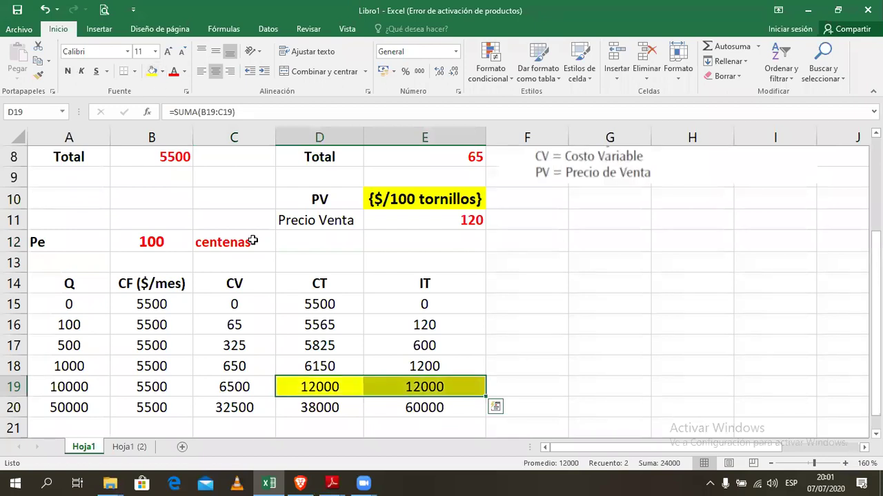
Step: Check the 10000-unit row, consult the screw problem statement in Adobe Reader, and return to Excel to review the table headings in row 14
{"action": "left_click", "coordinate": [148, 390]}
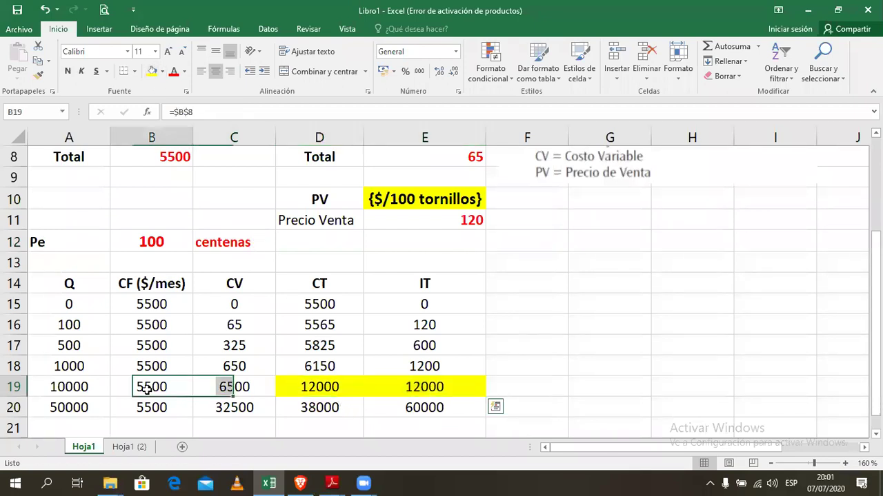
{"action": "left_click", "coordinate": [73, 390]}
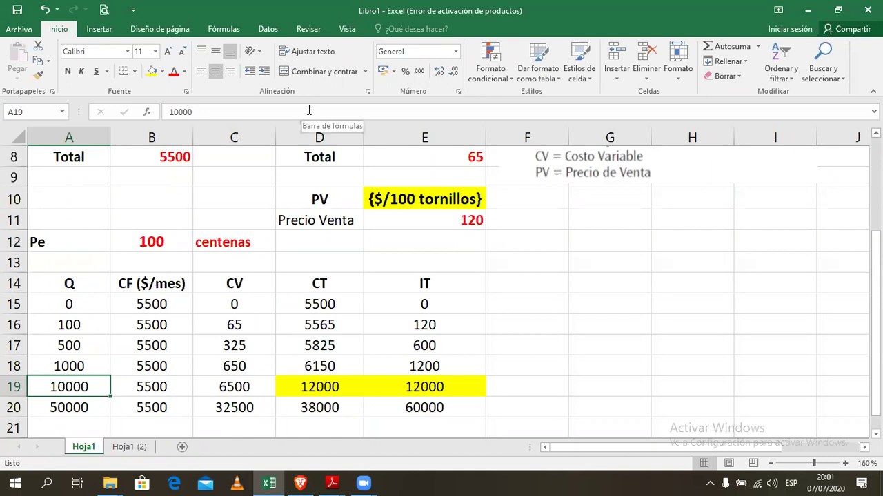
{"action": "key", "text": "alt+Tab"}
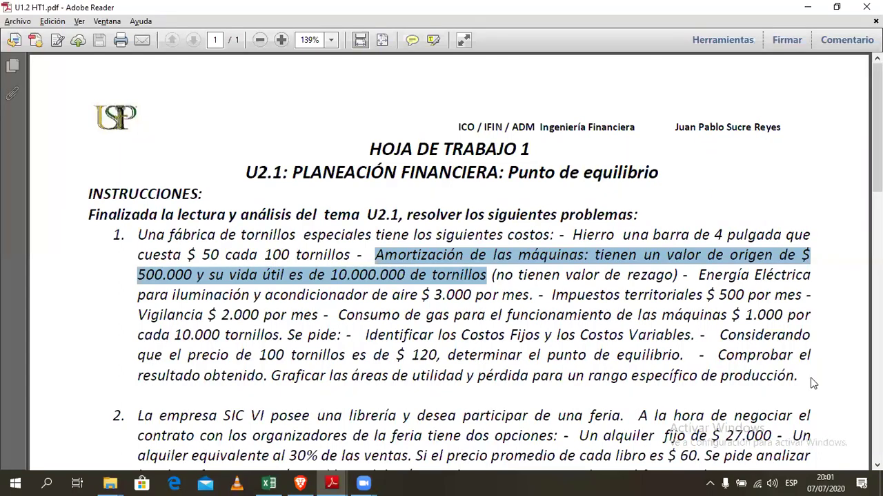
{"action": "key", "text": "alt+Tab"}
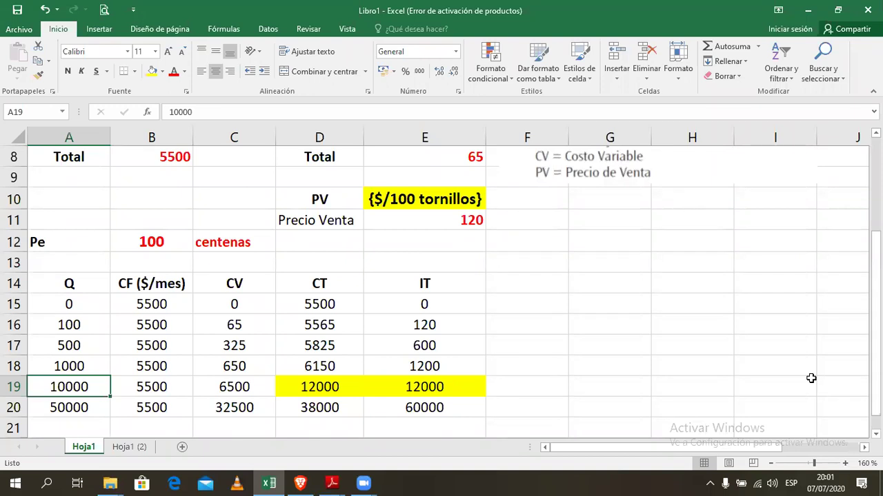
{"action": "left_click", "coordinate": [83, 283]}
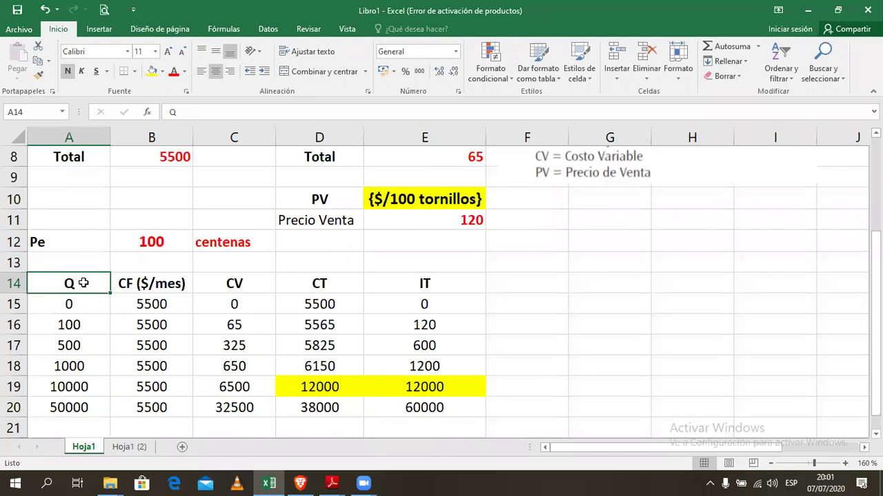
{"action": "left_click", "coordinate": [135, 286]}
{"action": "left_click", "coordinate": [249, 286]}
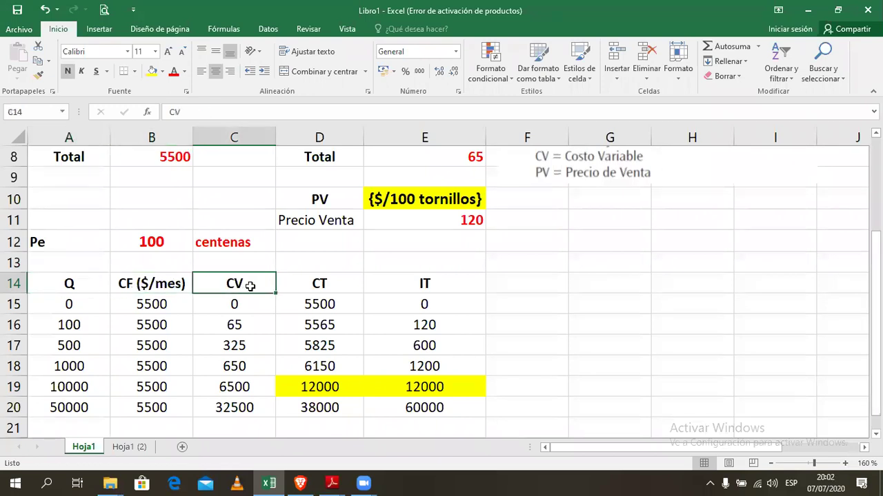
{"action": "left_click", "coordinate": [319, 284]}
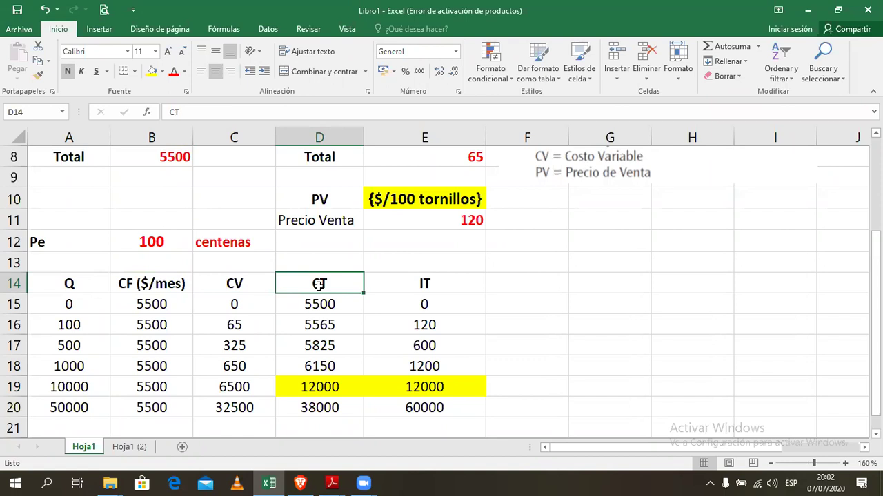
{"action": "left_click", "coordinate": [396, 286]}
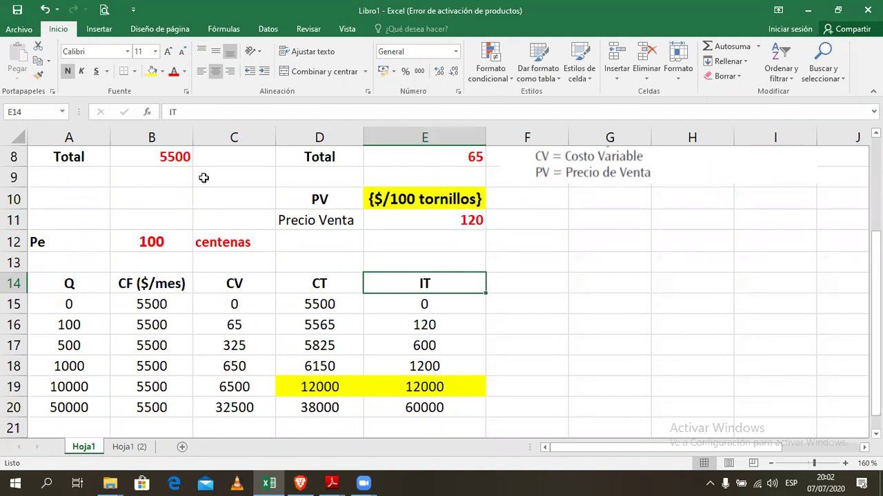
Step: Insert a scatter chart with straight lines and markers from the break-even table A14:E20
{"action": "left_click_drag", "start_coordinate": [78, 287], "coordinate": [411, 405]}
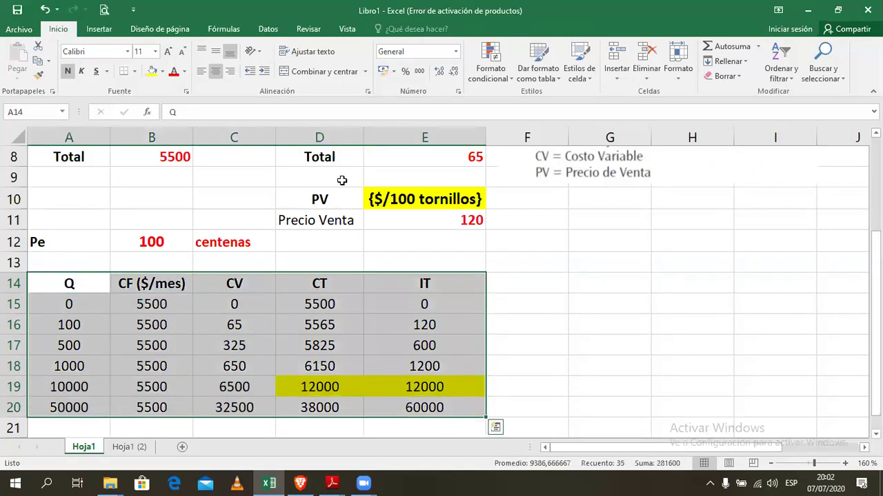
{"action": "left_click", "coordinate": [109, 32]}
{"action": "left_click", "coordinate": [431, 77]}
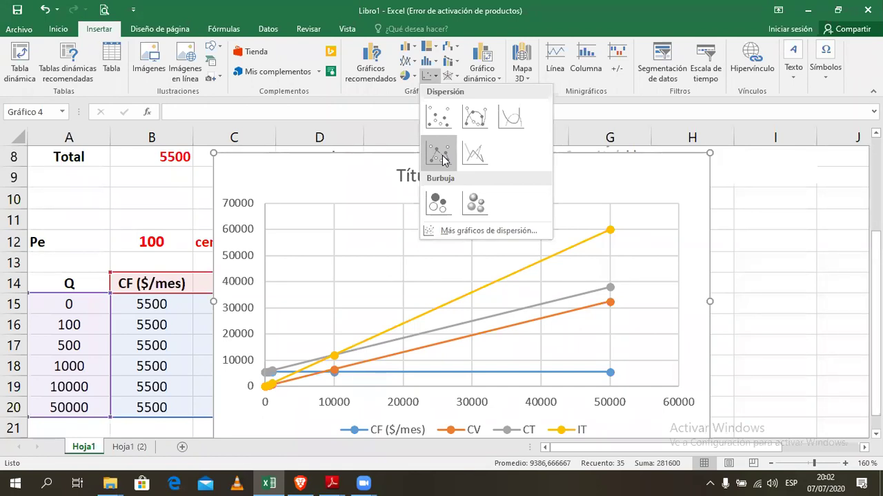
{"action": "left_click", "coordinate": [440, 154]}
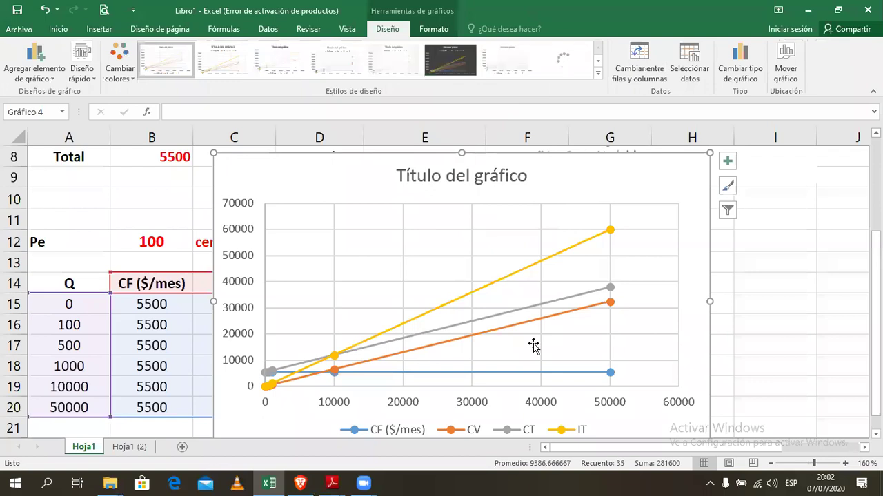
Step: Replace the chart's placeholder title with Punto de equilibrio
{"action": "left_click", "coordinate": [494, 181]}
{"action": "double_click", "coordinate": [492, 178]}
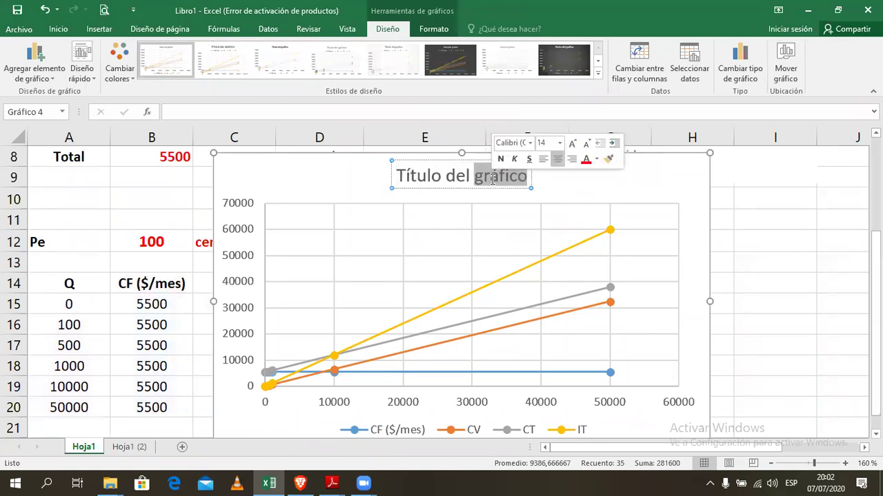
{"action": "left_click", "coordinate": [493, 178]}
{"action": "triple_click", "coordinate": [492, 178]}
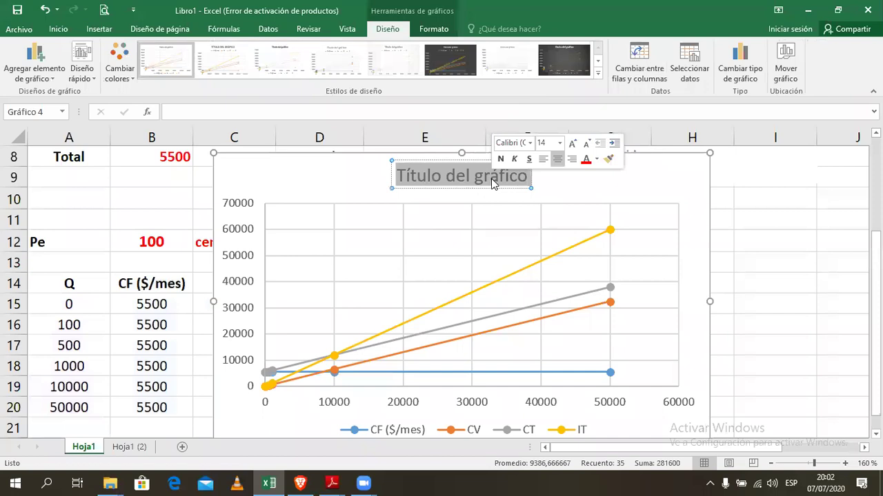
{"action": "type", "text": "Punto de e"}
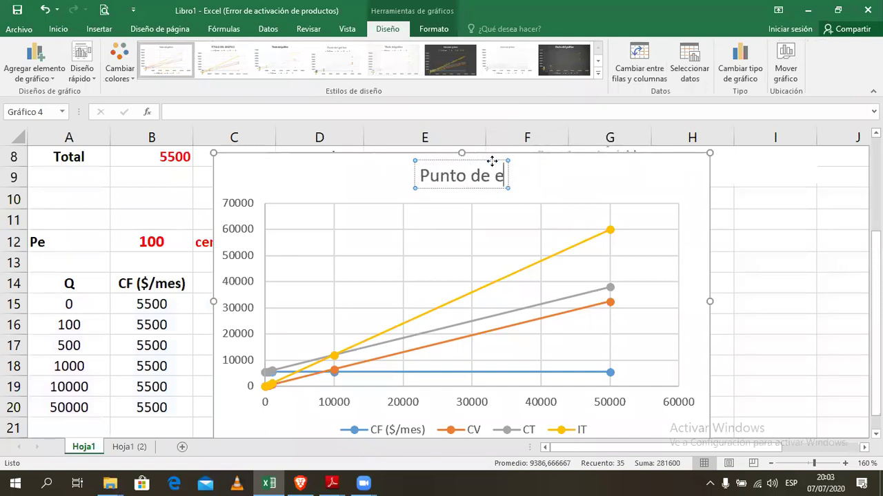
{"action": "type", "text": "quiñibrio"}
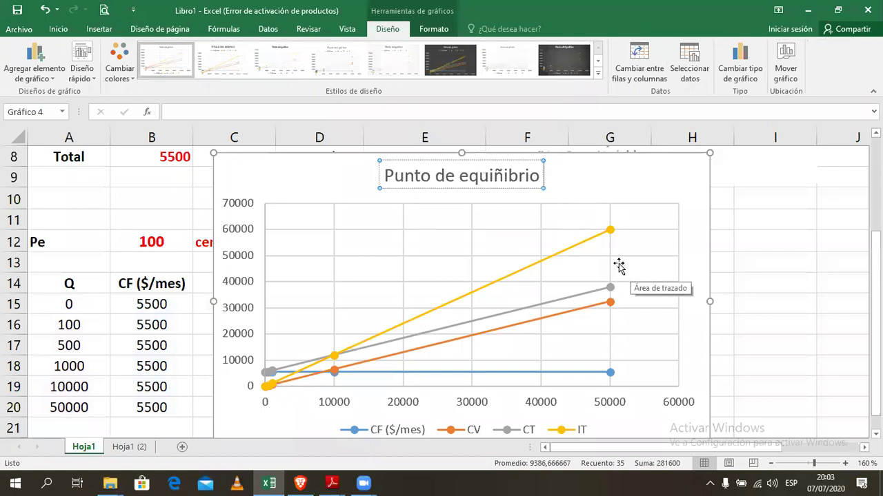
{"action": "left_click", "coordinate": [506, 174]}
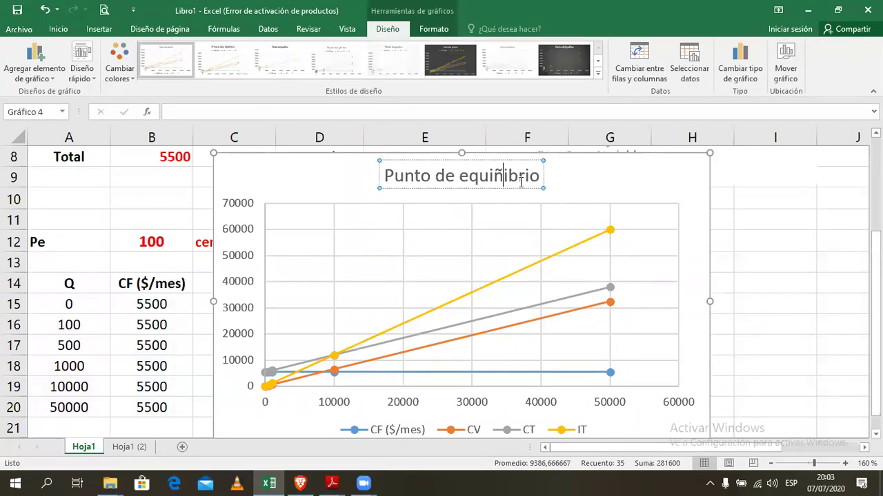
{"action": "key", "text": "BackSpace"}
{"action": "type", "text": "l"}
{"action": "key", "text": "Escape"}
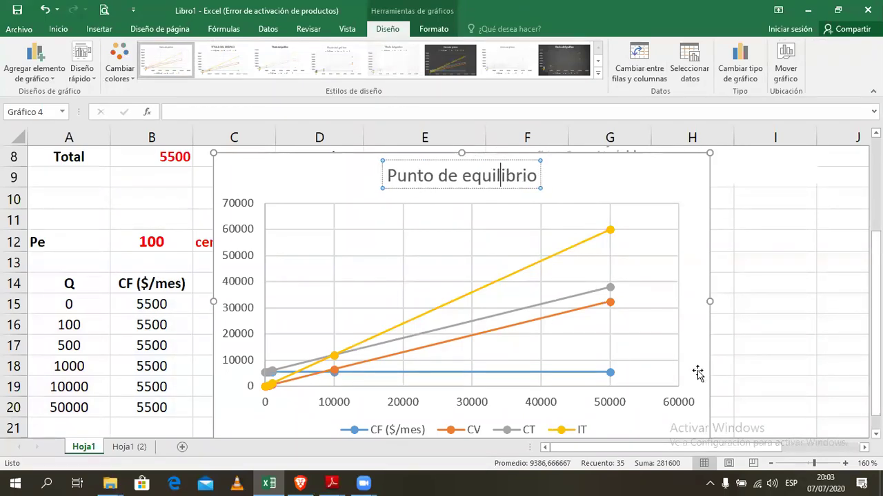
{"action": "left_click", "coordinate": [689, 338]}
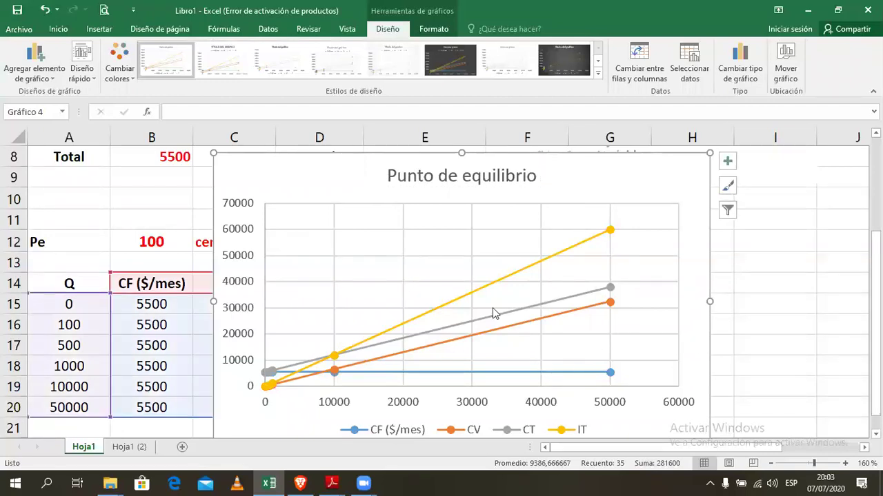
Step: Select the fixed cost line in the chart and switch to U2.1 Planeación Financiera.pdf in Adobe Reader
{"action": "left_click", "coordinate": [417, 371]}
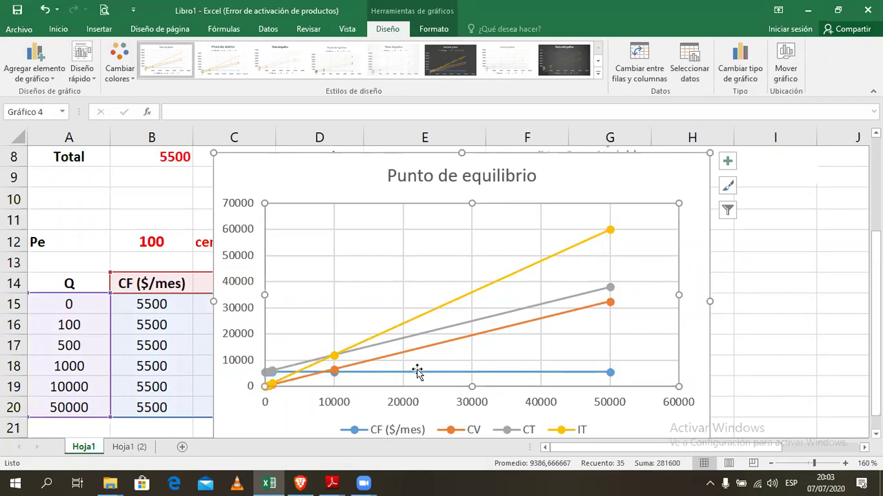
{"action": "left_click", "coordinate": [418, 373]}
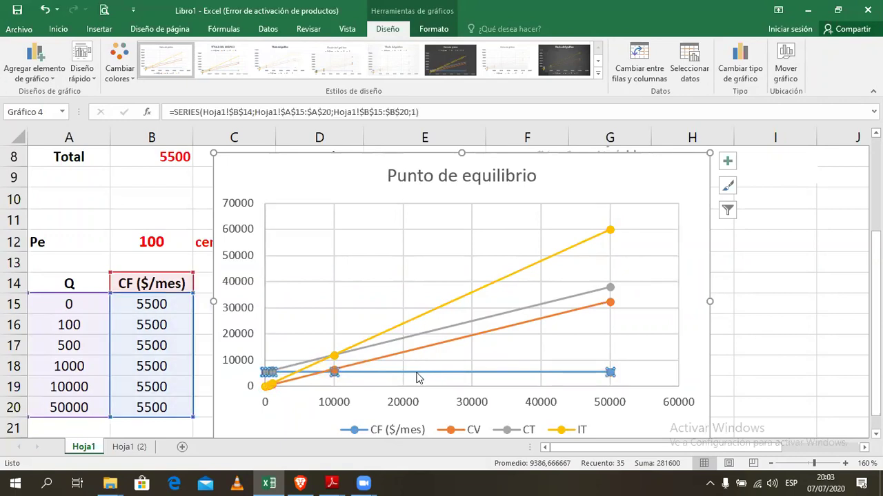
{"action": "key", "text": "alt+Tab"}
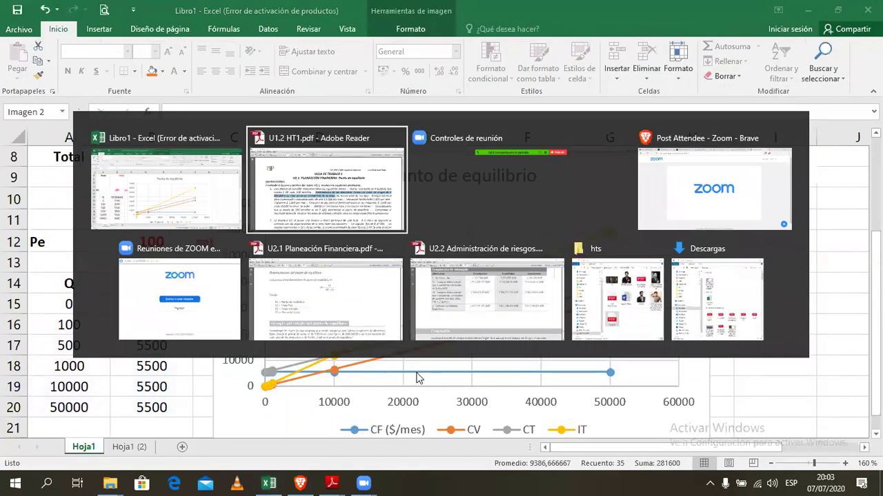
{"action": "key", "text": "Tab"}
{"action": "key", "text": "Tab"}
{"action": "key", "text": "Tab"}
{"action": "key", "text": "Tab"}
{"action": "key", "text": "Tab"}
{"action": "key", "text": "Tab"}
{"action": "key", "text": "Tab"}
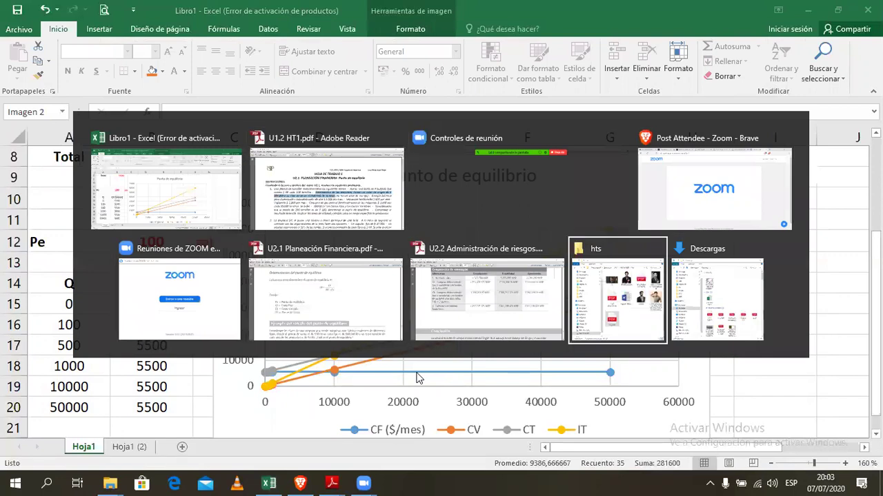
{"action": "key", "text": "Tab"}
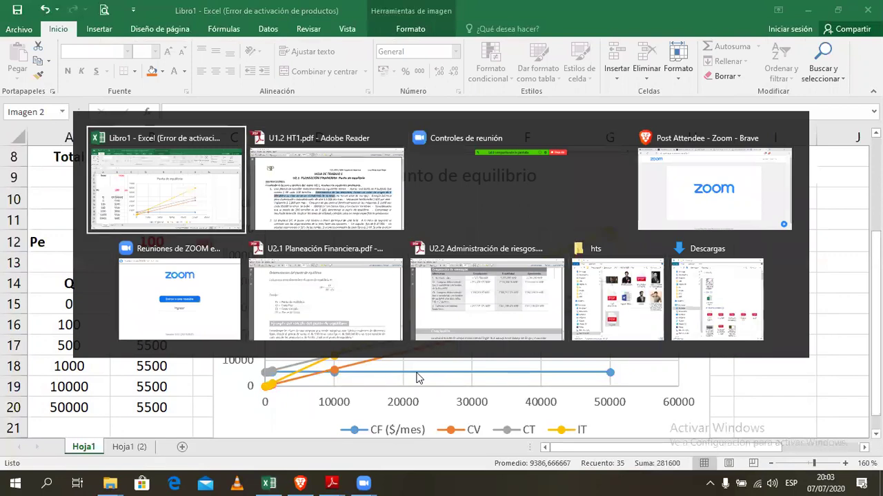
{"action": "key", "text": "Tab"}
{"action": "key", "text": "Tab"}
{"action": "key", "text": "Tab"}
{"action": "key", "text": "Tab"}
{"action": "key", "text": "Tab"}
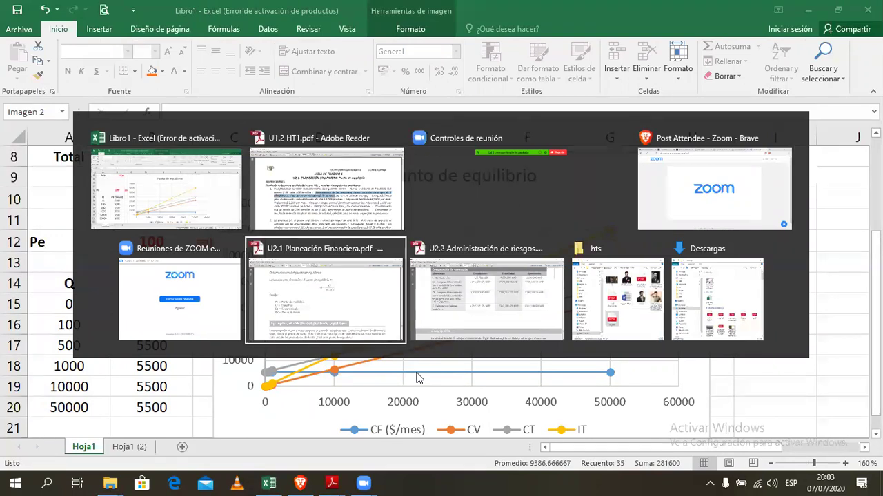
{"action": "left_click", "coordinate": [416, 373]}
Step: Dismiss the copied-area message and examine the break-even graph Gráfica 1.1 and its explanation on page 23
{"action": "scroll", "coordinate": [417, 376], "scroll_direction": "down", "scroll_amount": 5}
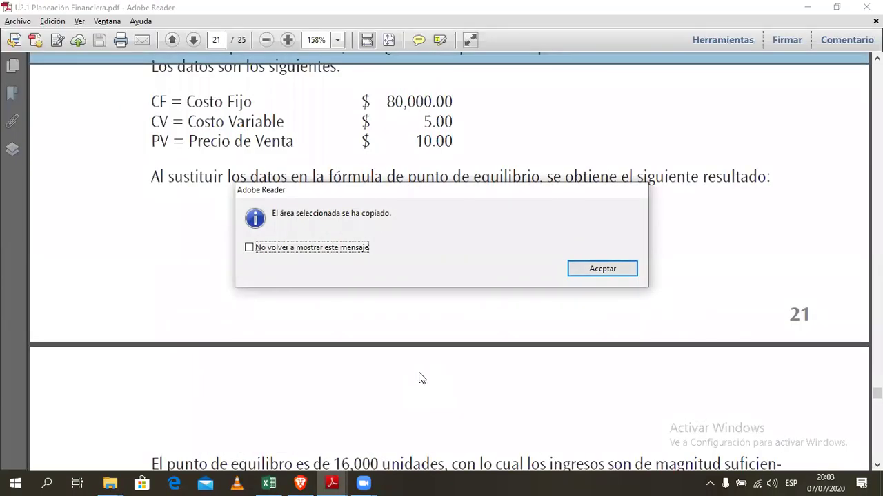
{"action": "left_click", "coordinate": [569, 268]}
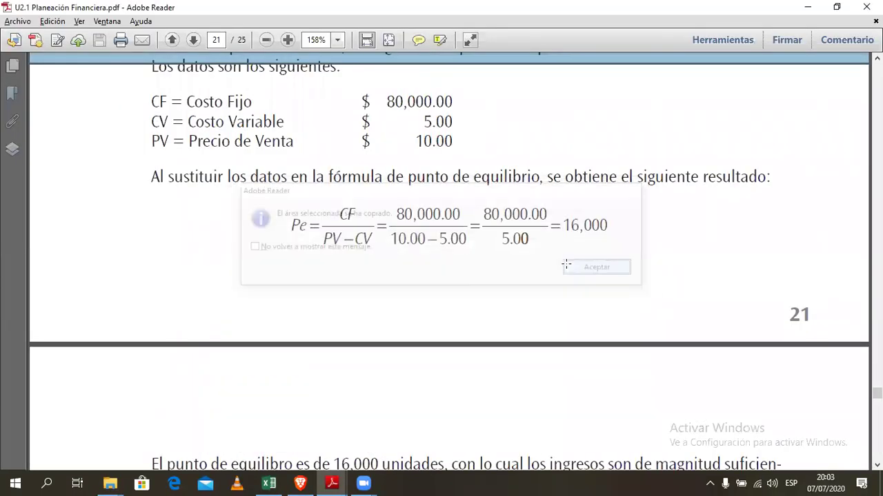
{"action": "scroll", "coordinate": [564, 263], "scroll_direction": "down", "scroll_amount": 10}
{"action": "scroll", "coordinate": [565, 263], "scroll_direction": "down", "scroll_amount": 10}
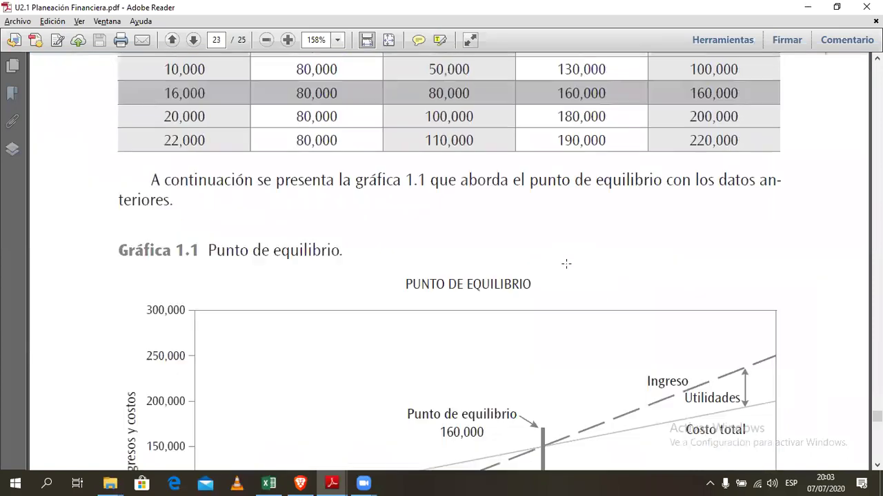
{"action": "scroll", "coordinate": [566, 263], "scroll_direction": "up", "scroll_amount": 1}
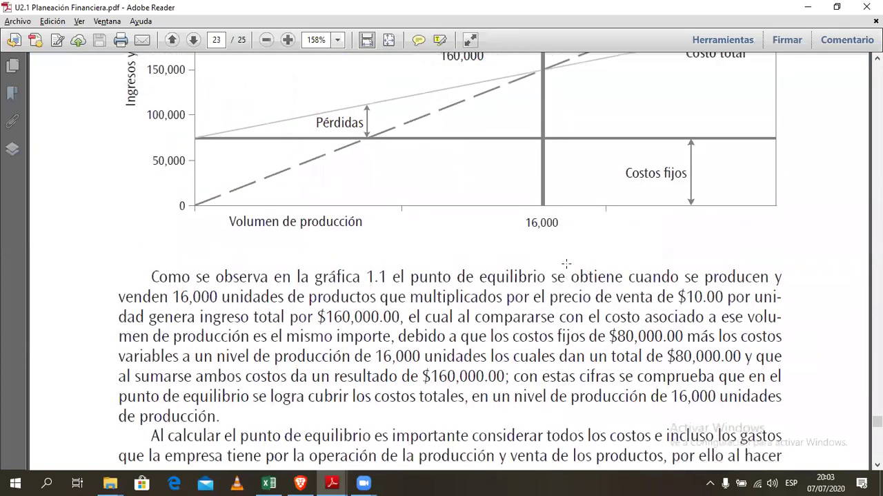
Step: Review the Punto de equilibrio graph in the PDF, then switch back to Excel and delete the CV series from the chart
{"action": "scroll", "coordinate": [565, 264], "scroll_direction": "up", "scroll_amount": 5}
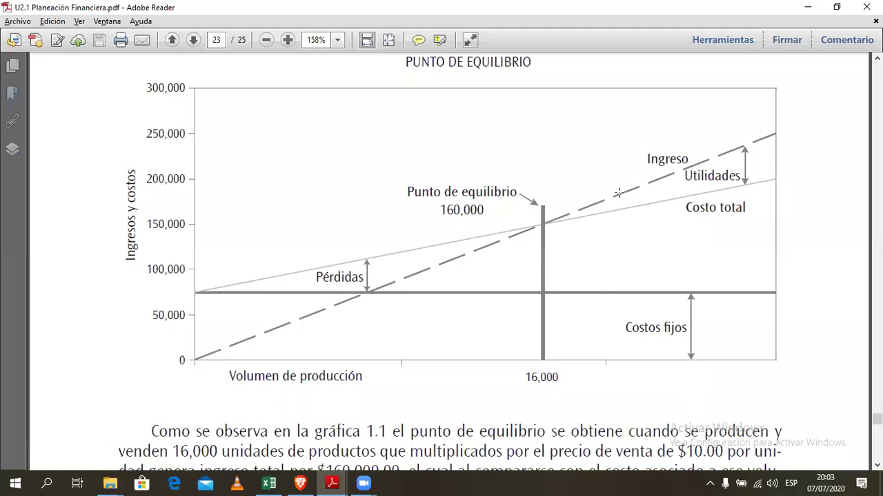
{"action": "key", "text": "alt+Tab"}
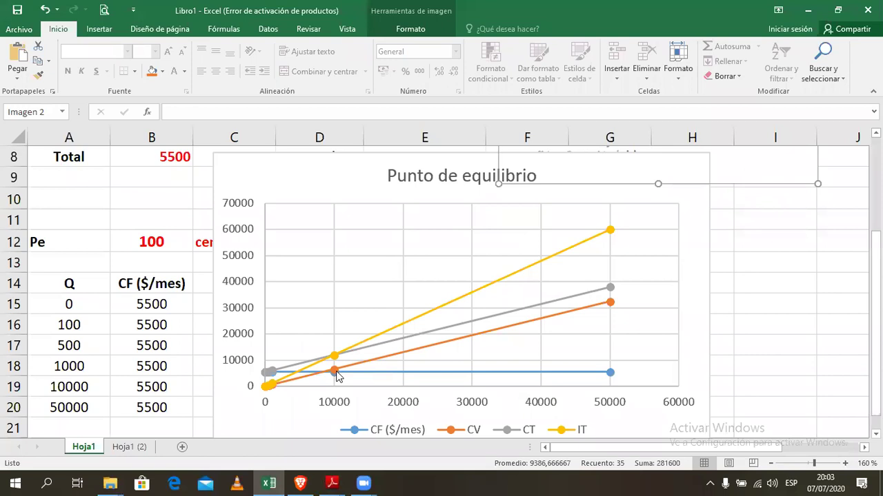
{"action": "mouse_move", "coordinate": [336, 374]}
{"action": "left_click", "coordinate": [439, 350]}
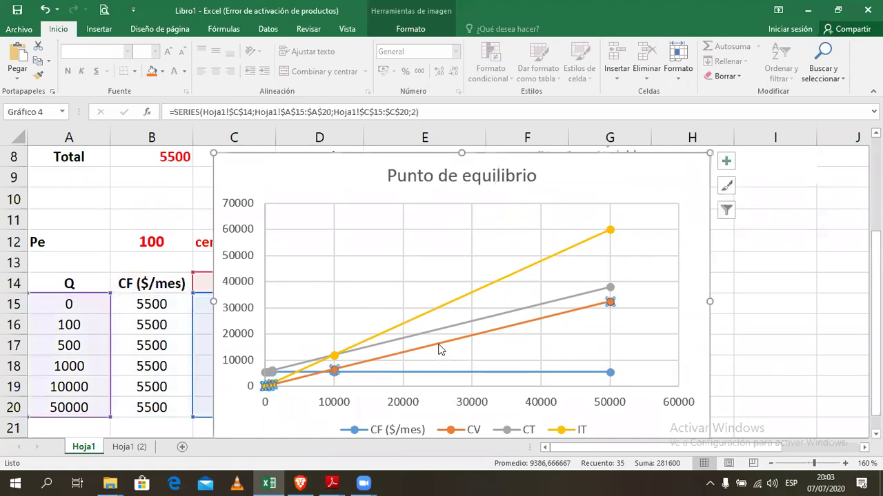
{"action": "key", "text": "Delete"}
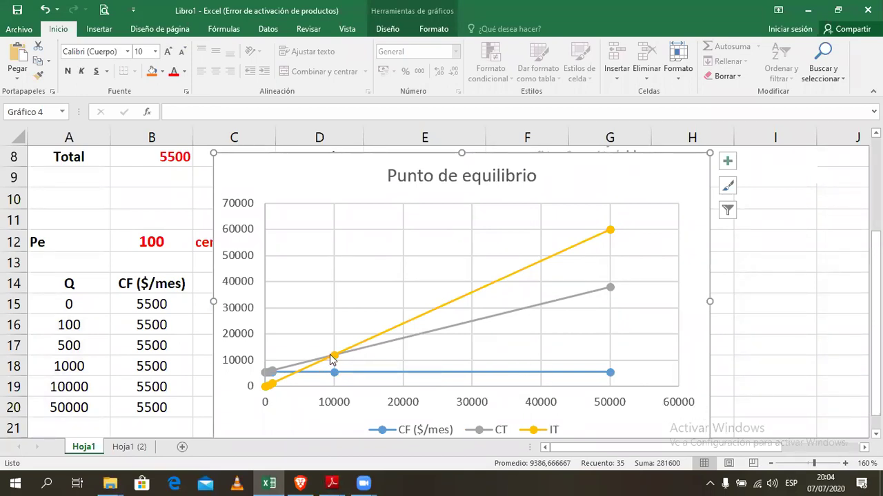
Step: Move the chart legend from below the plot to just under the Punto de equilibrio title
{"action": "mouse_move", "coordinate": [333, 358]}
{"action": "left_click", "coordinate": [525, 431]}
{"action": "left_click_drag", "start_coordinate": [529, 418], "coordinate": [521, 183]}
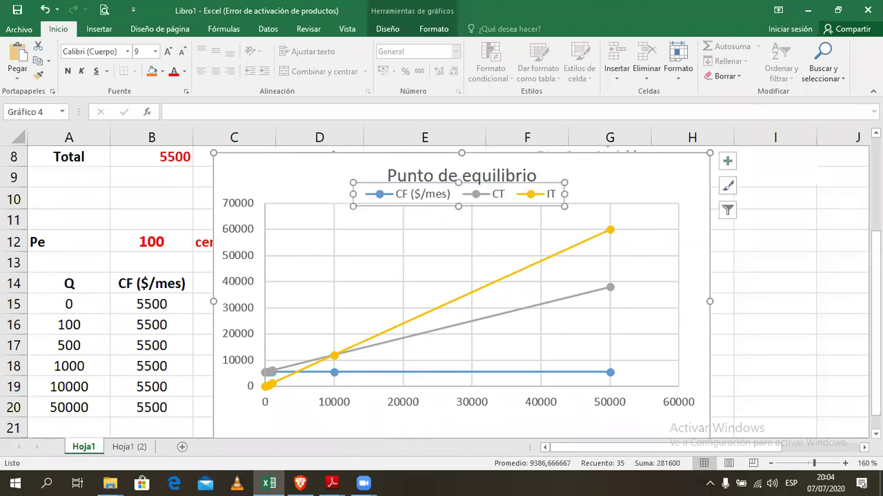
Step: Compare the chart's CT and IT intersection with the break-even graph in U2.1 Planeación Financiera.pdf and inspect the CF point at 10000 in Excel
{"action": "scroll", "coordinate": [817, 262], "scroll_direction": "down", "scroll_amount": 1}
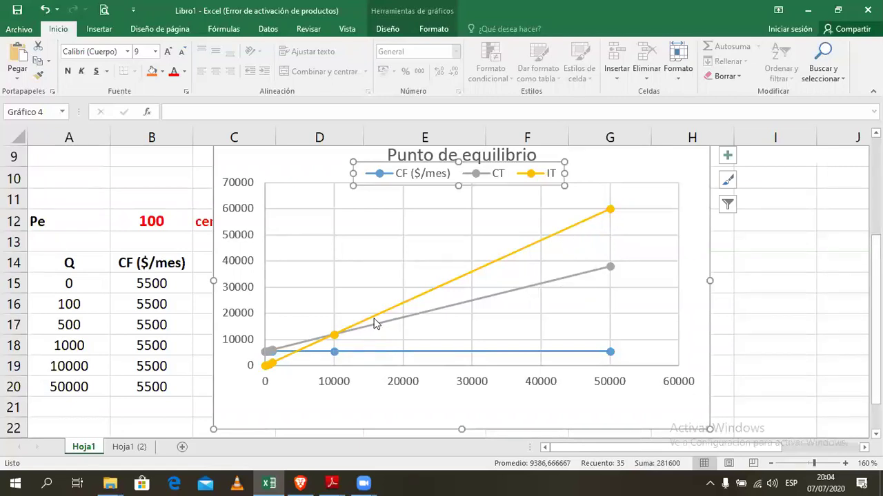
{"action": "mouse_move", "coordinate": [326, 339]}
{"action": "key", "text": "alt+Tab"}
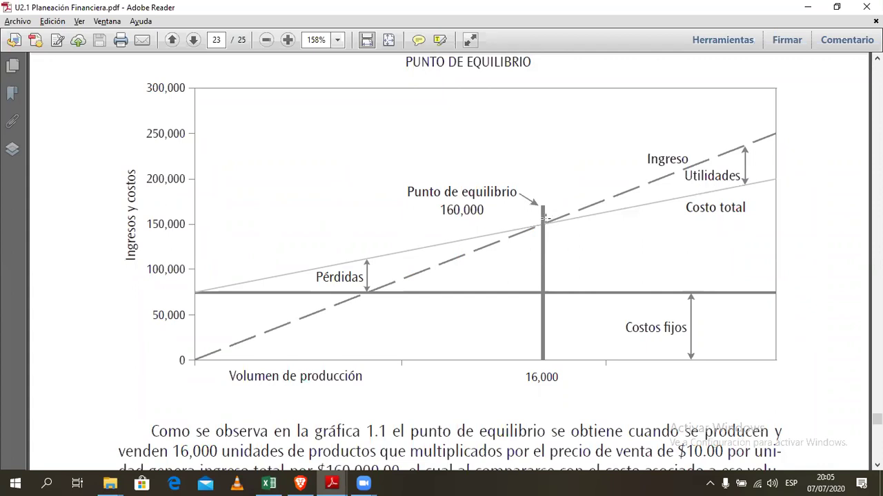
{"action": "key", "text": "alt+Tab"}
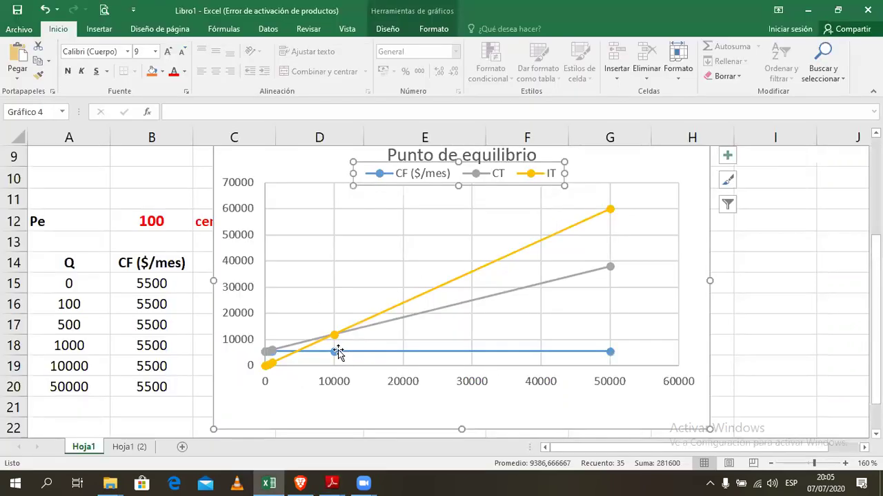
{"action": "mouse_move", "coordinate": [338, 360]}
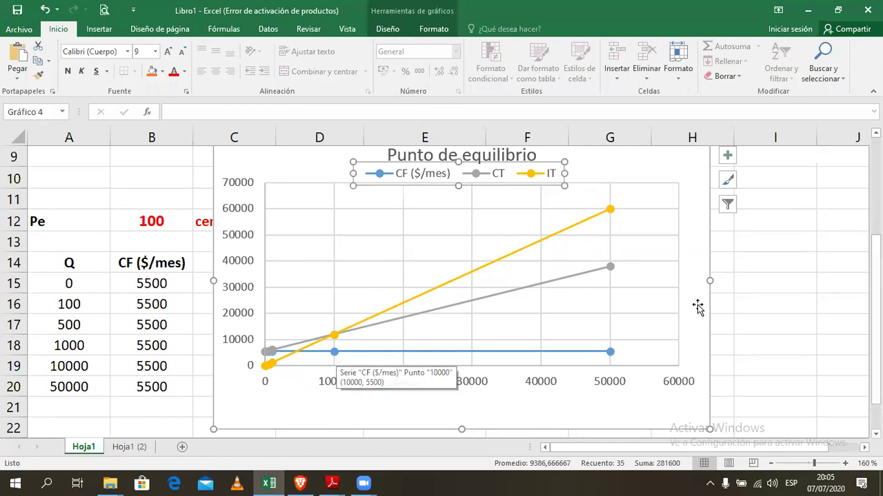
Step: Move the chart beside the break-even table, starting around column F, and reduce the worksheet zoom to 130%
{"action": "left_click_drag", "start_coordinate": [876, 317], "coordinate": [876, 297]}
{"action": "left_click_drag", "start_coordinate": [496, 173], "coordinate": [790, 209]}
{"action": "left_click", "coordinate": [876, 434]}
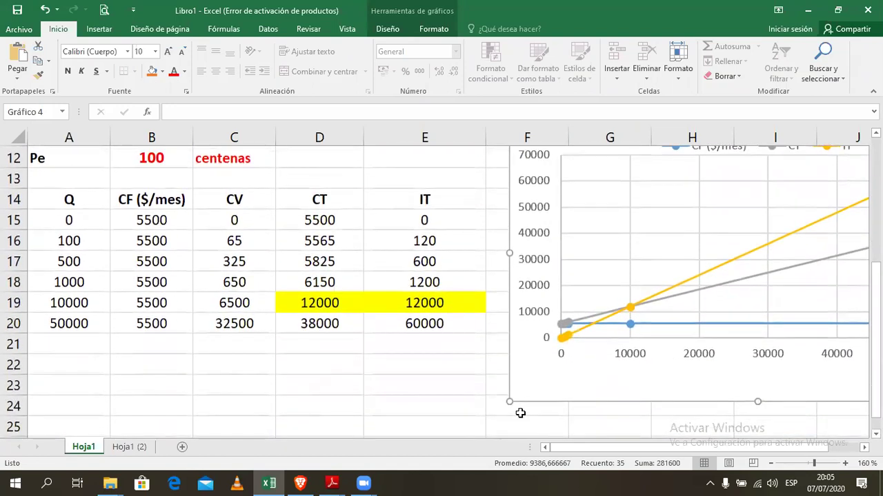
{"action": "left_click", "coordinate": [770, 463]}
{"action": "left_click", "coordinate": [771, 463]}
{"action": "left_click", "coordinate": [771, 464]}
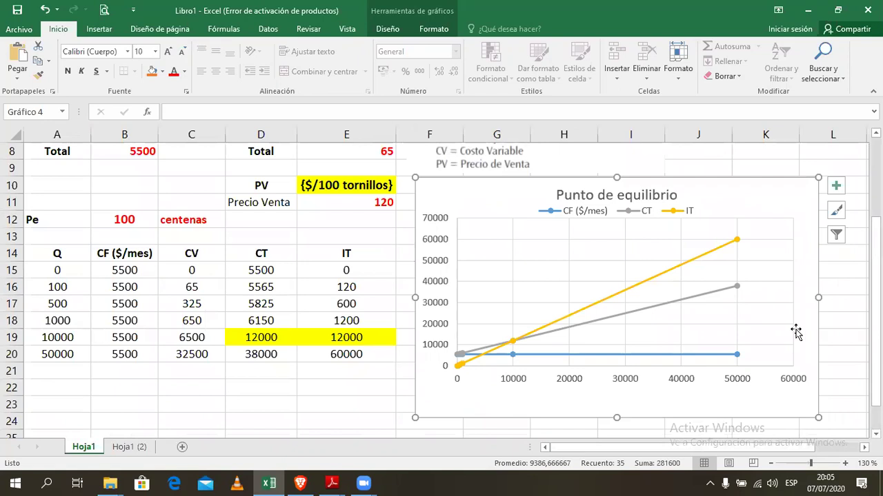
Step: Reposition the break-even formula image slightly so it sits clear above the chart, and deselect it
{"action": "left_click_drag", "start_coordinate": [875, 276], "coordinate": [876, 197]}
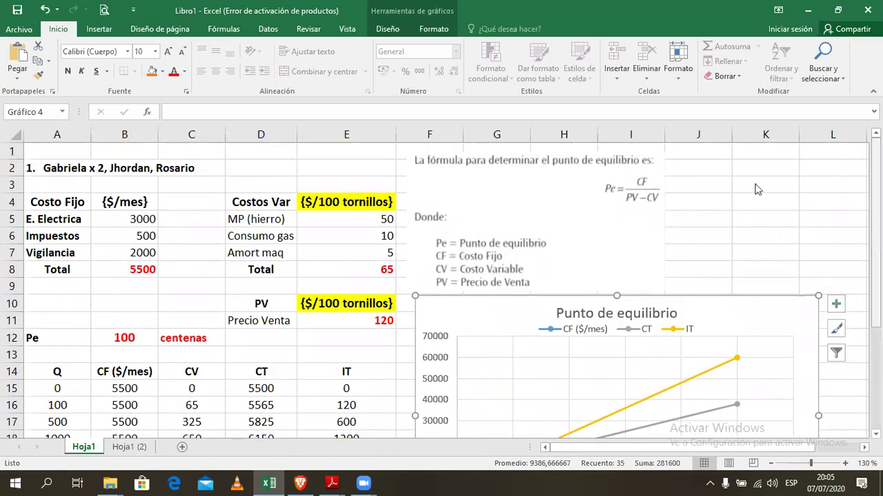
{"action": "left_click_drag", "start_coordinate": [588, 201], "coordinate": [607, 202]}
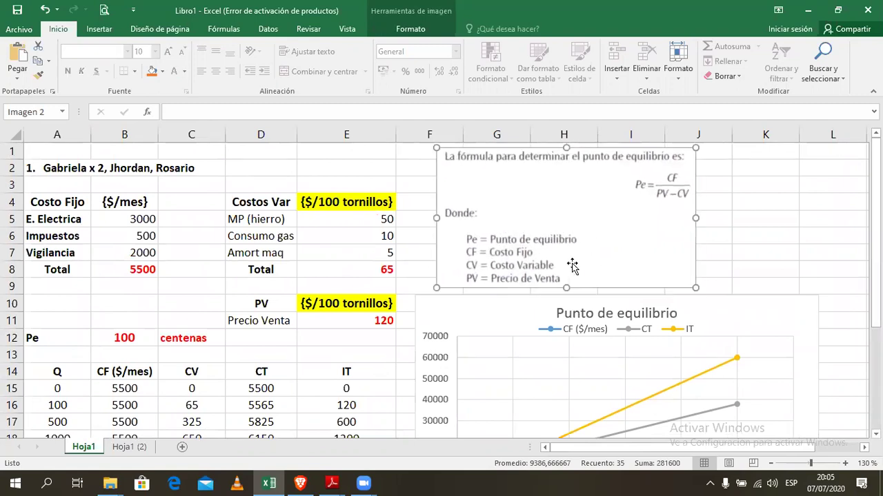
{"action": "left_click", "coordinate": [322, 349]}
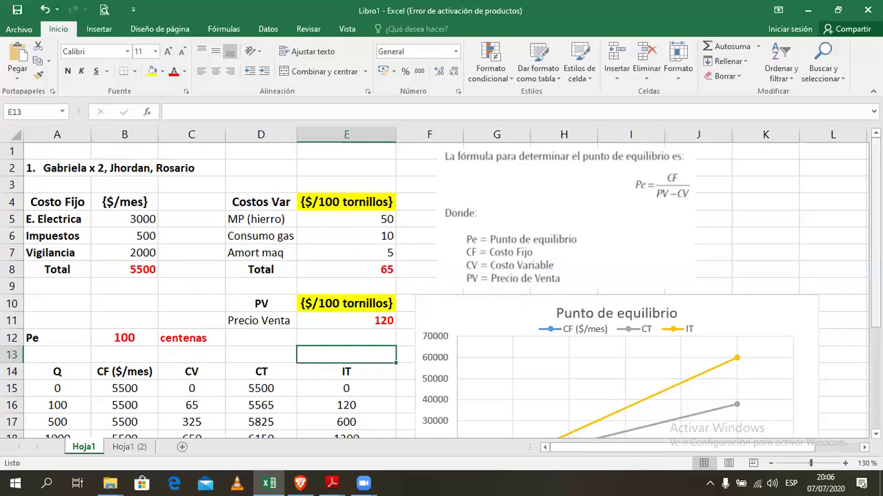
Step: Nudge the Punto de equilibrio chart and shrink it slightly so it fits beside rows 10 to 22, and deselect it
{"action": "left_click_drag", "start_coordinate": [876, 310], "coordinate": [876, 321]}
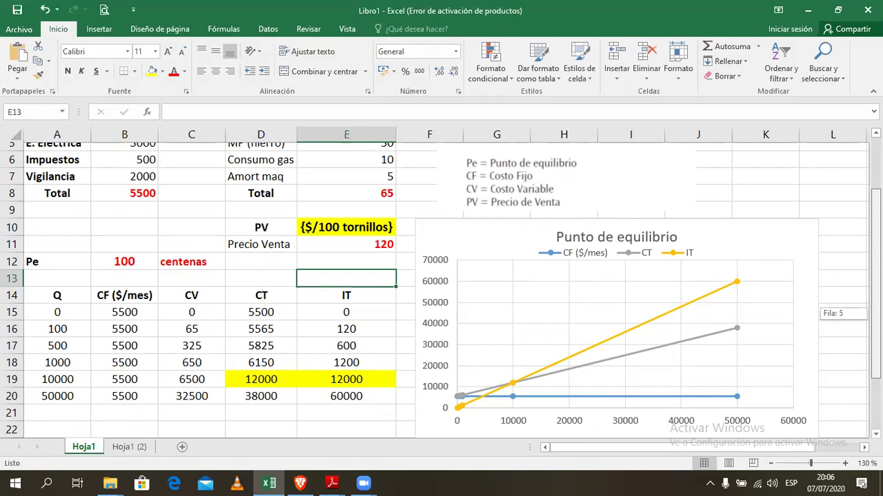
{"action": "left_click_drag", "start_coordinate": [875, 314], "coordinate": [876, 316]}
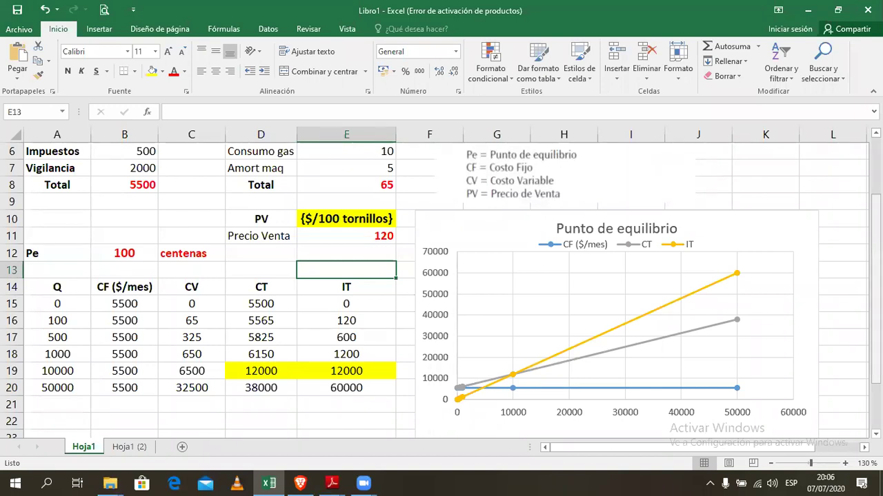
{"action": "left_click_drag", "start_coordinate": [876, 287], "coordinate": [876, 326]}
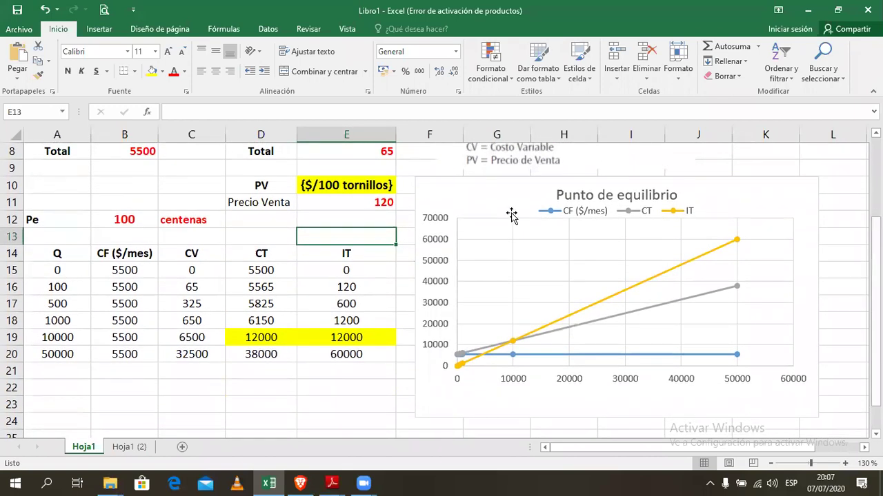
{"action": "left_click_drag", "start_coordinate": [496, 209], "coordinate": [496, 212]}
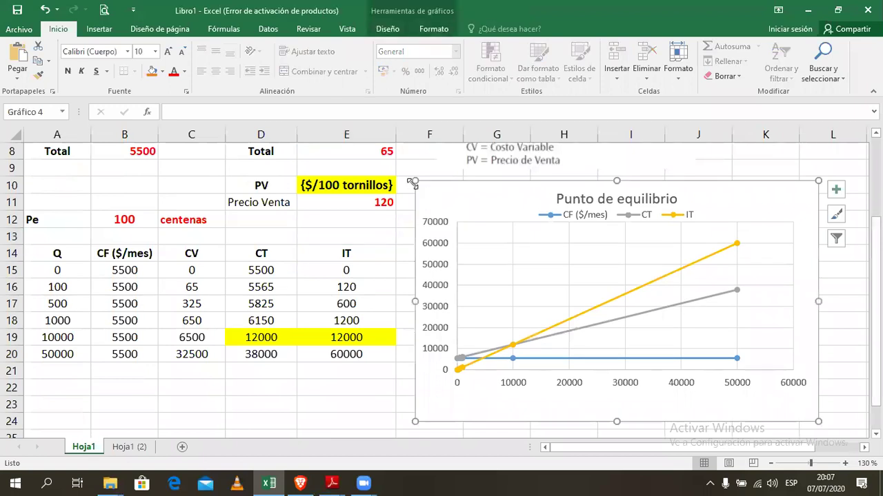
{"action": "left_click_drag", "start_coordinate": [412, 181], "coordinate": [456, 190]}
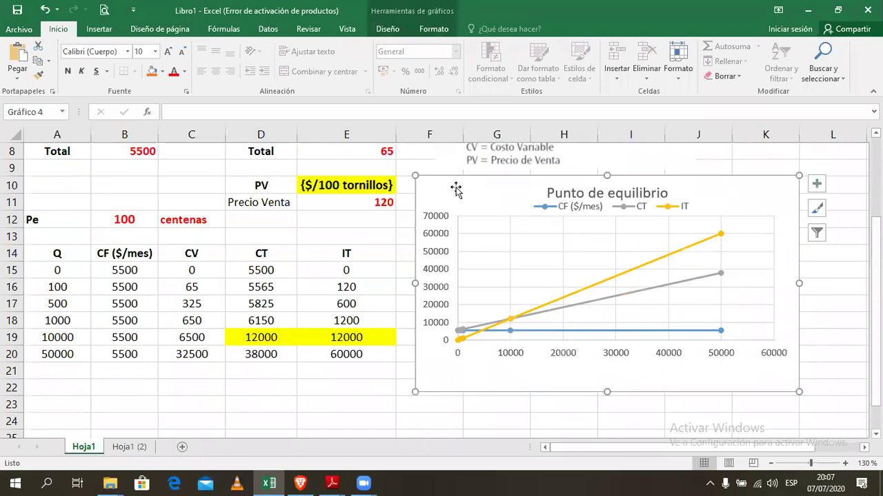
{"action": "left_click", "coordinate": [327, 386]}
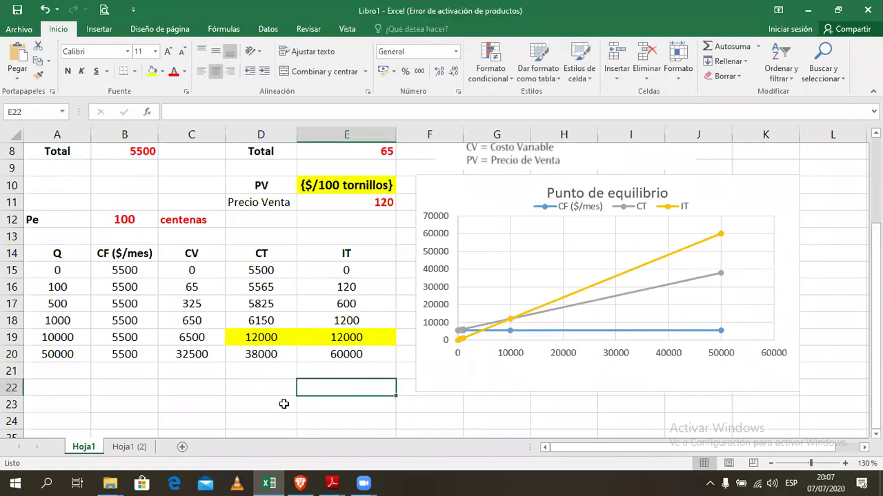
{"action": "double_click", "coordinate": [146, 404]}
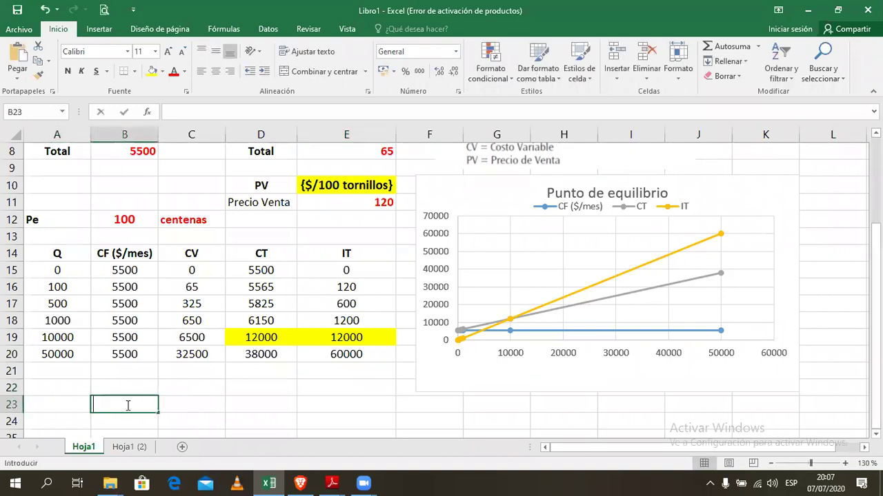
{"action": "left_click", "coordinate": [166, 410]}
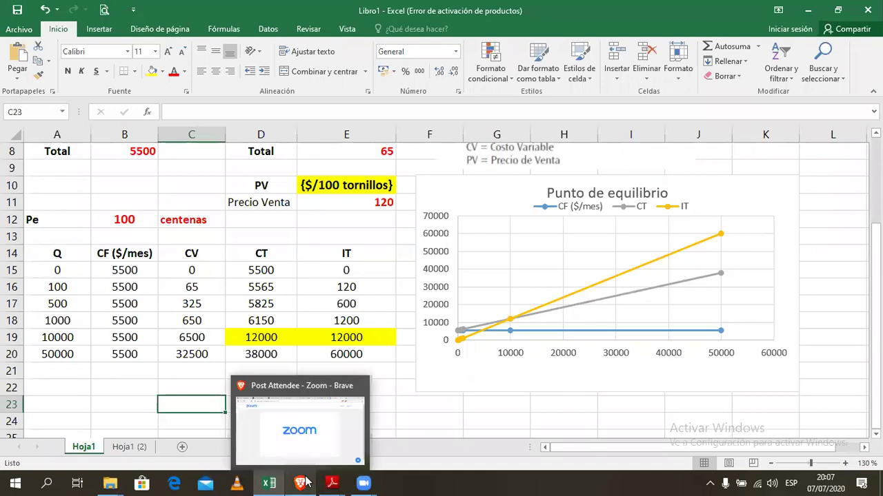
Step: Open U1.2 HT1.pdf in Adobe Reader and read through worksheet problems 1 to 4
{"action": "mouse_move", "coordinate": [342, 483]}
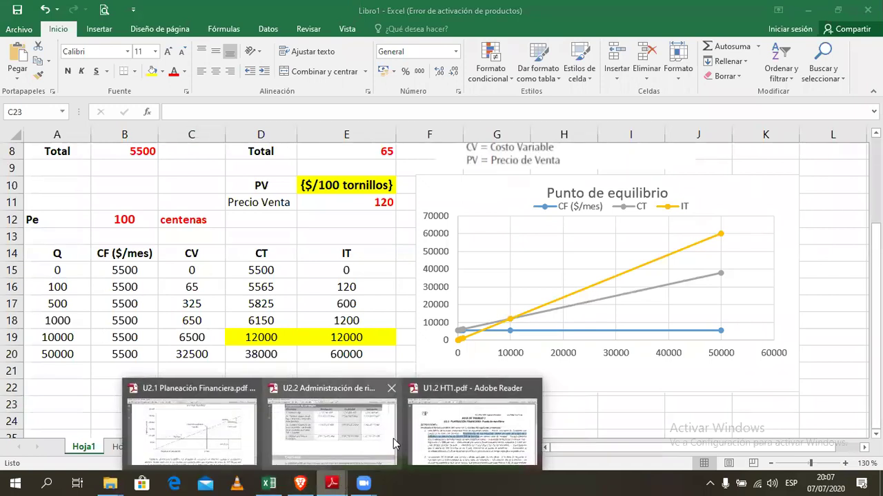
{"action": "left_click", "coordinate": [469, 424]}
{"action": "left_click", "coordinate": [556, 372]}
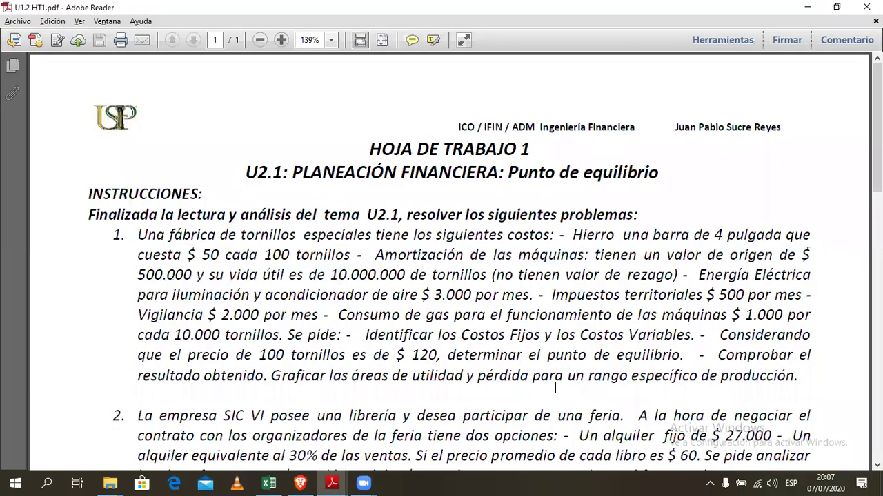
{"action": "scroll", "coordinate": [556, 377], "scroll_direction": "down", "scroll_amount": 3}
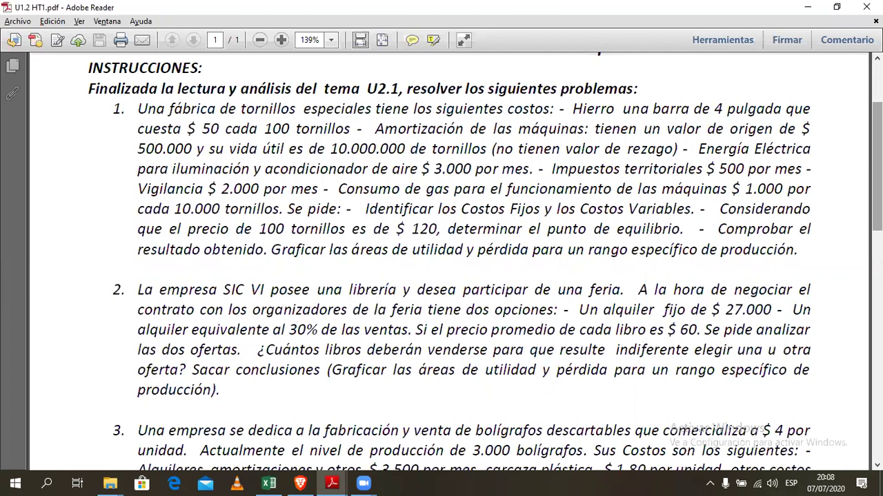
{"action": "scroll", "coordinate": [455, 262], "scroll_direction": "down", "scroll_amount": 4}
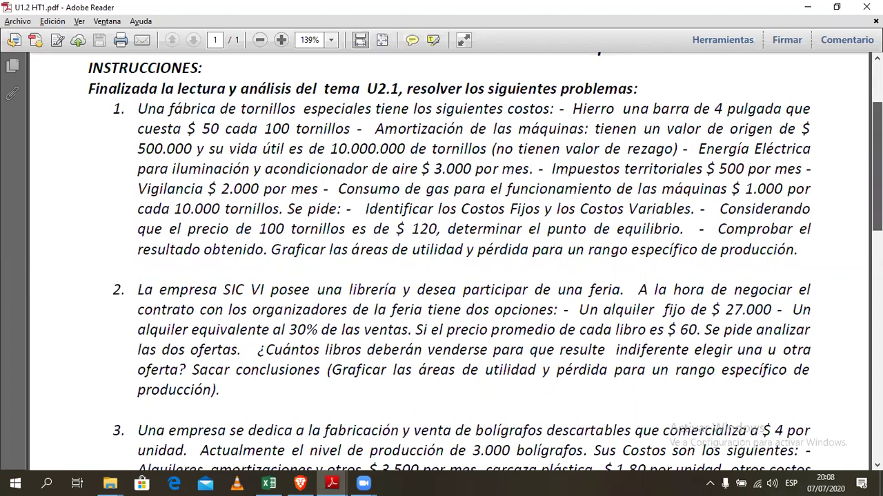
{"action": "scroll", "coordinate": [555, 122], "scroll_direction": "down", "scroll_amount": 3}
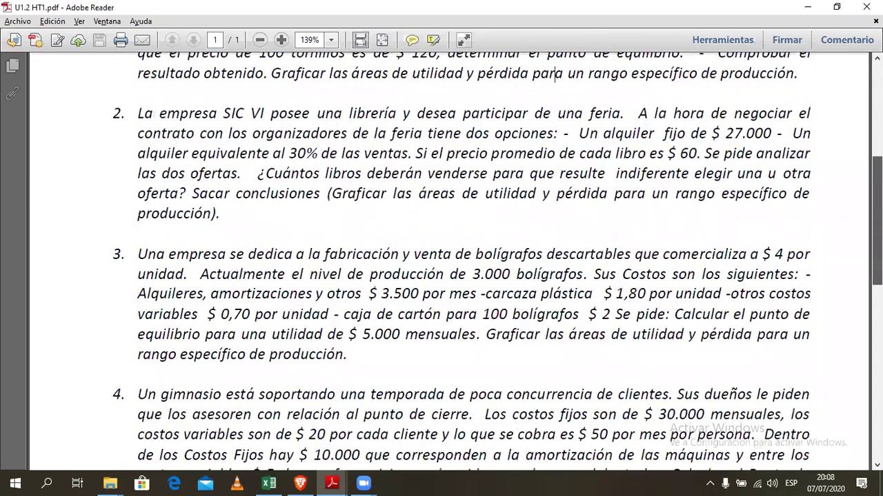
{"action": "scroll", "coordinate": [455, 262], "scroll_direction": "down", "scroll_amount": 3}
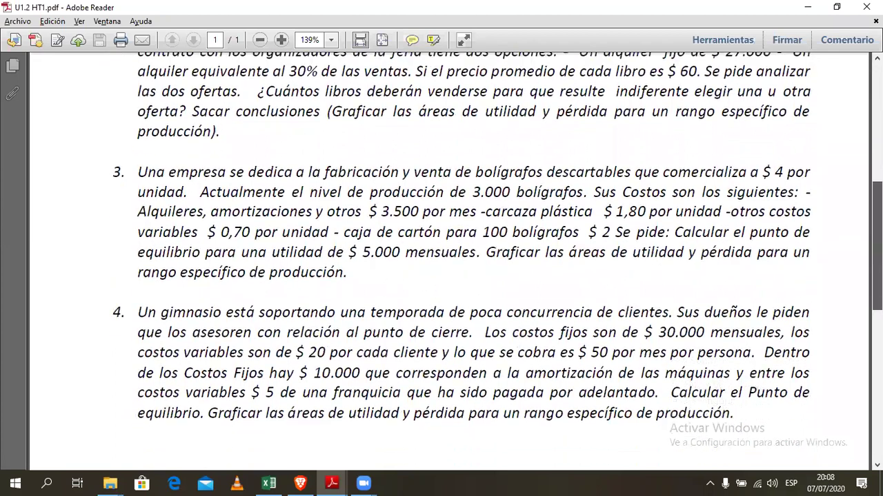
{"action": "scroll", "coordinate": [455, 262], "scroll_direction": "up", "scroll_amount": 1}
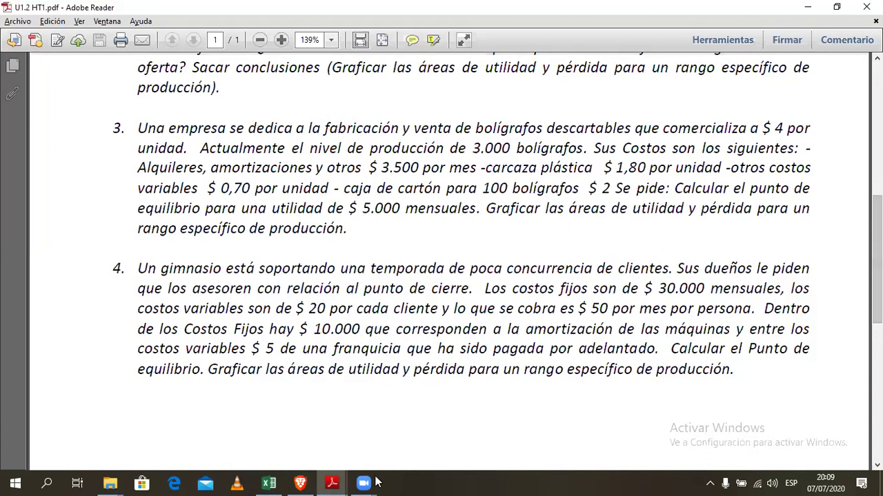
Step: Switch between Excel and U1.2 HT1.pdf to review the solved example against the remaining problems, checking quantity cell A19
{"action": "left_click", "coordinate": [269, 483]}
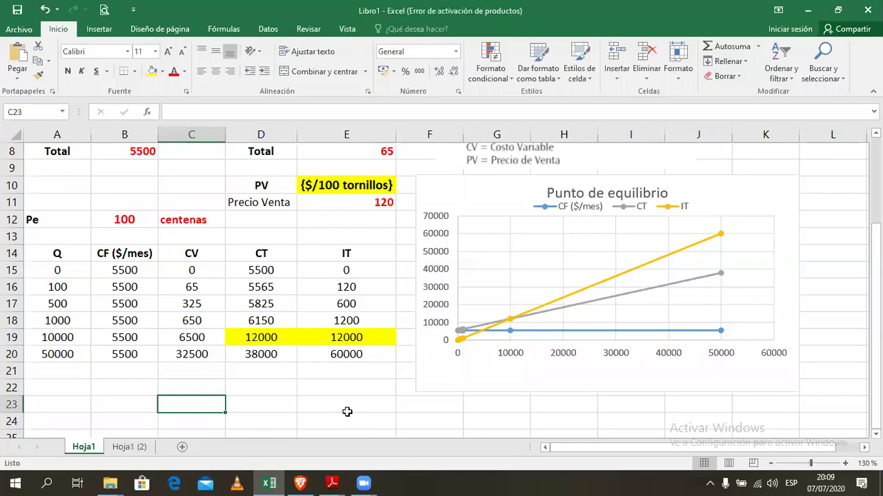
{"action": "key", "text": "alt+Tab"}
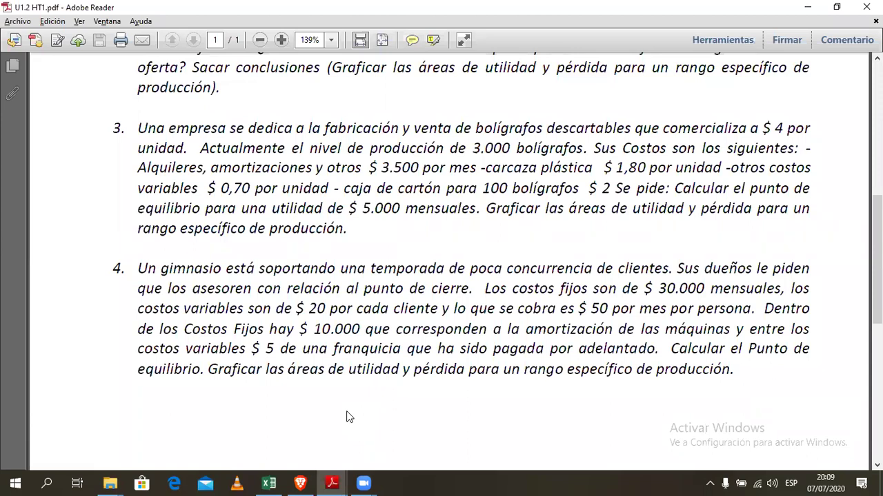
{"action": "key", "text": "alt+Tab"}
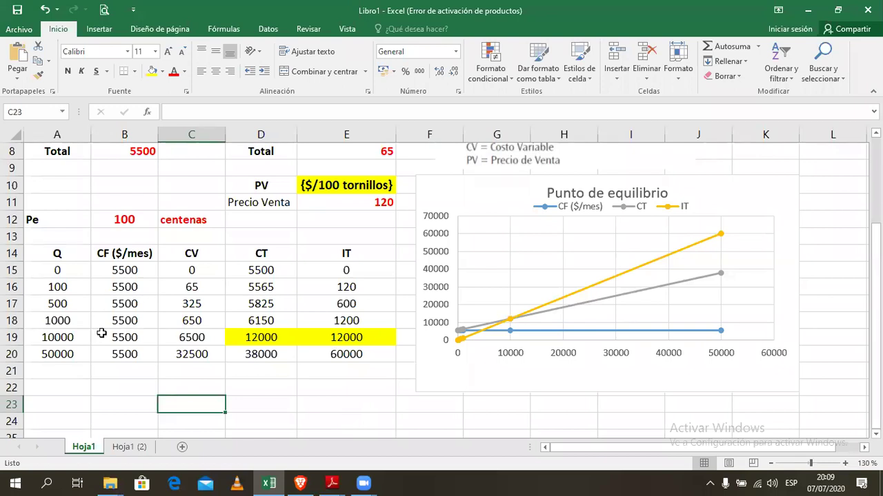
{"action": "left_click", "coordinate": [64, 337]}
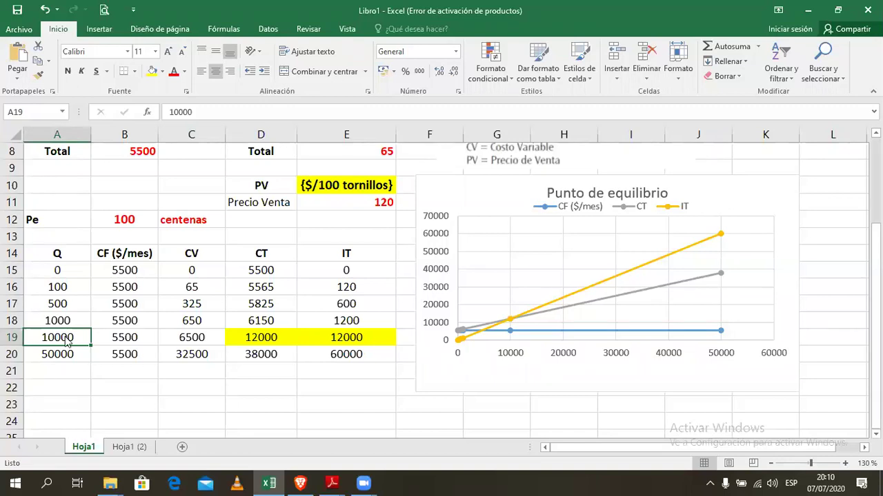
{"action": "key", "text": "alt+Tab"}
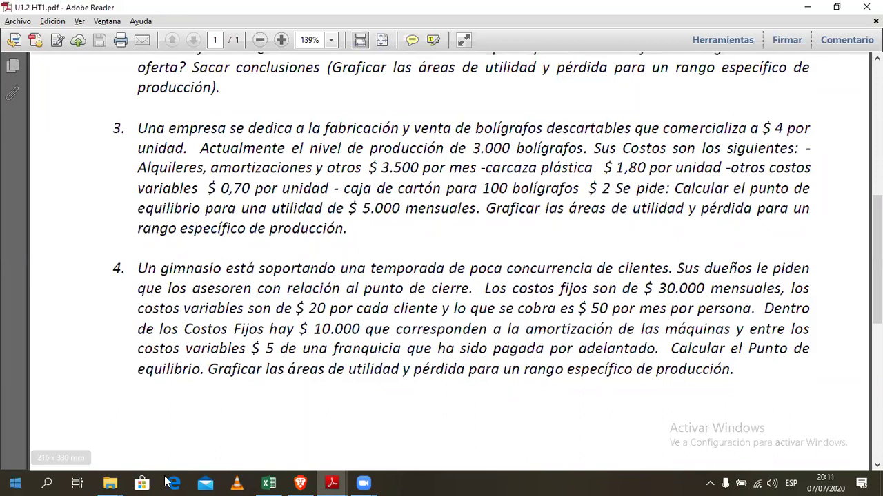
{"action": "mouse_move", "coordinate": [278, 480]}
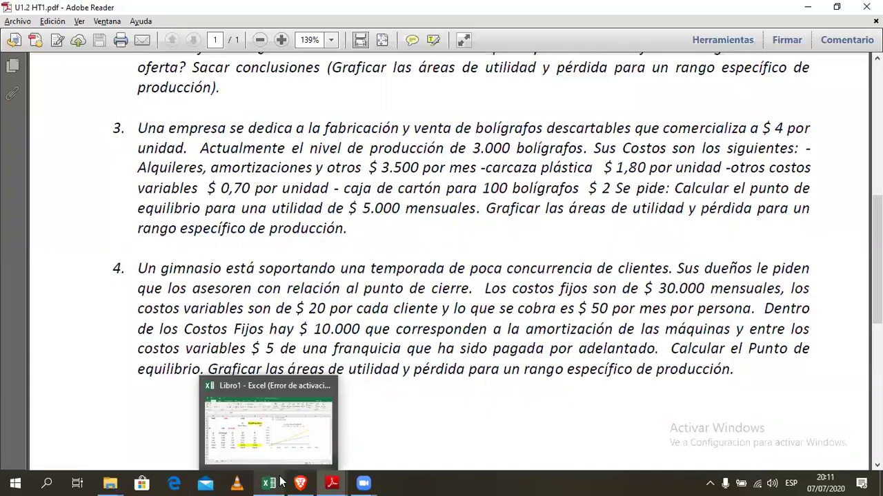
Step: Switch back to the Excel workbook and rename the solved example sheet Hoja1 as Pgta.1
{"action": "left_click", "coordinate": [280, 478]}
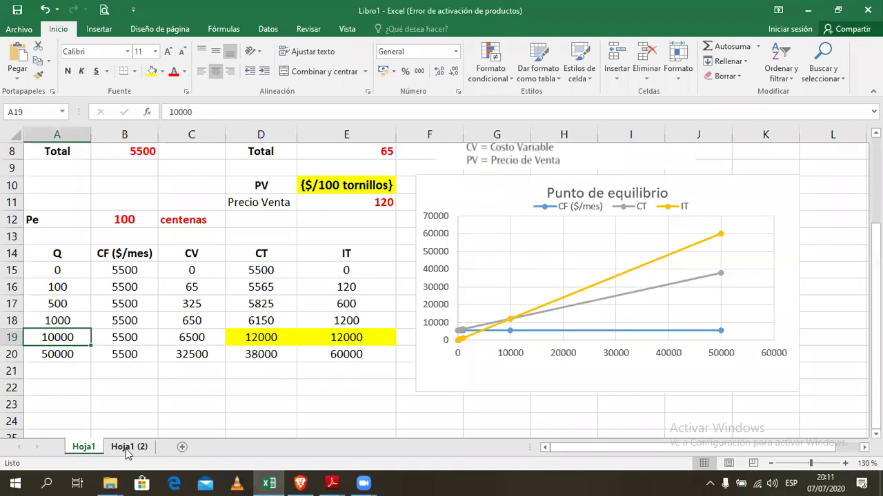
{"action": "left_click", "coordinate": [125, 447]}
{"action": "left_click", "coordinate": [84, 449]}
{"action": "double_click", "coordinate": [96, 448]}
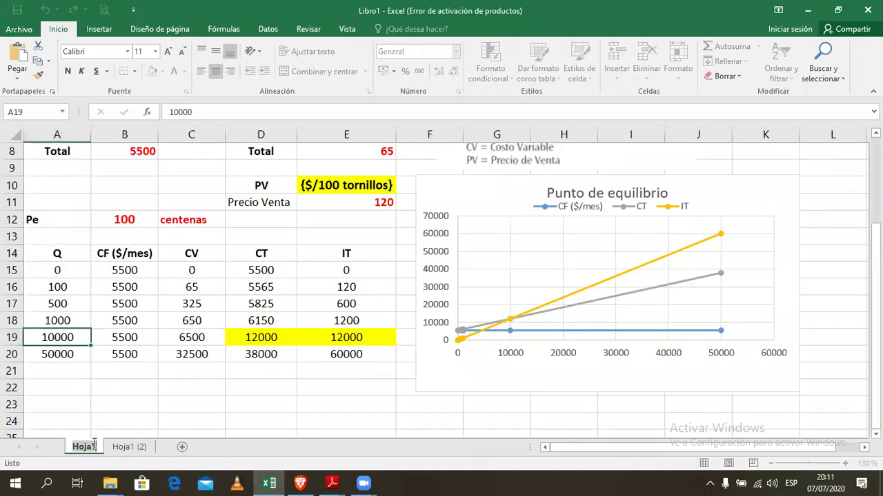
{"action": "type", "text": "p"}
{"action": "key", "text": "BackSpace"}
{"action": "type", "text": "pG"}
{"action": "key", "text": "BackSpace"}
{"action": "key", "text": "BackSpace"}
{"action": "type", "text": "Pgta"}
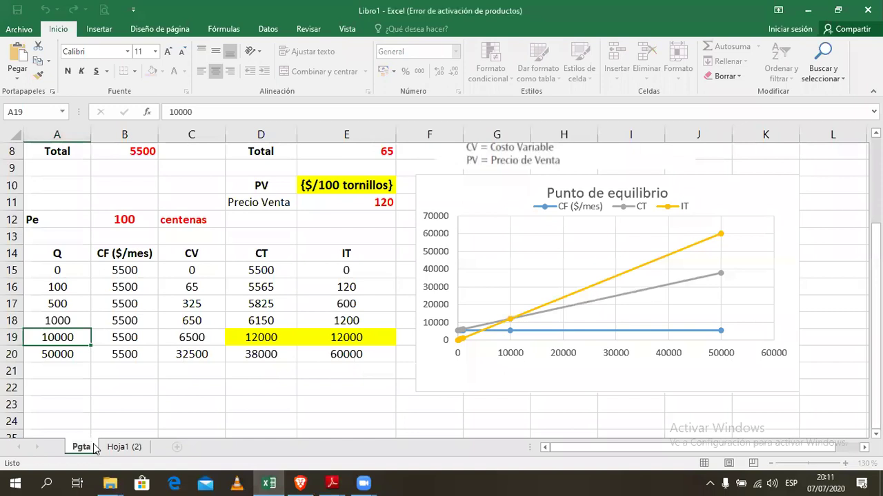
{"action": "type", "text": ".1"}
{"action": "key", "text": "Return"}
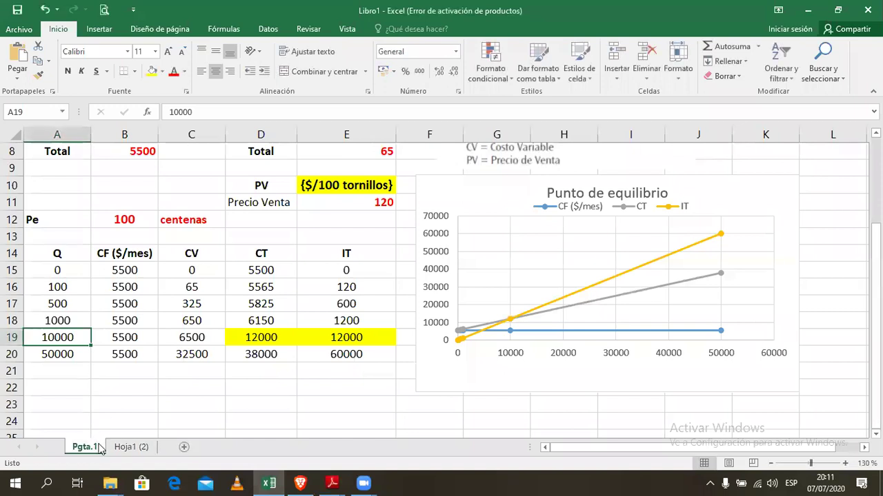
Step: Create a copy of sheet Pgta.1 in the same workbook, placed before Hoja1 (2)
{"action": "right_click", "coordinate": [99, 449]}
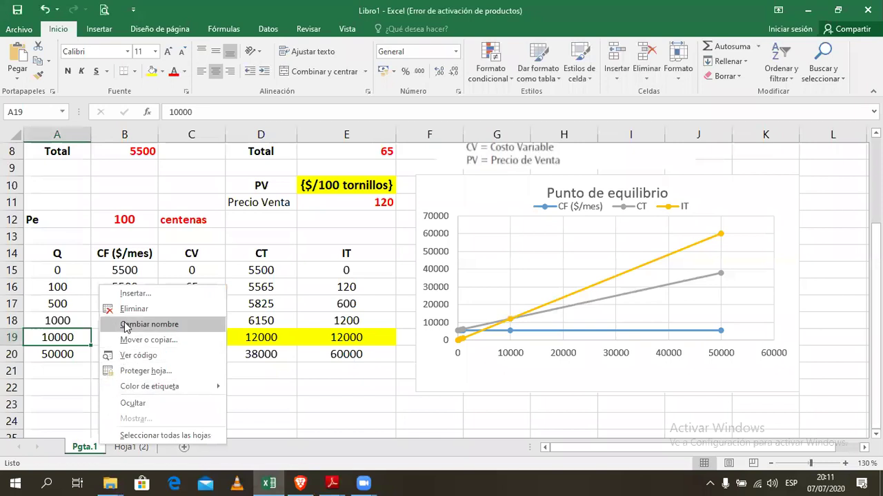
{"action": "left_click", "coordinate": [131, 340]}
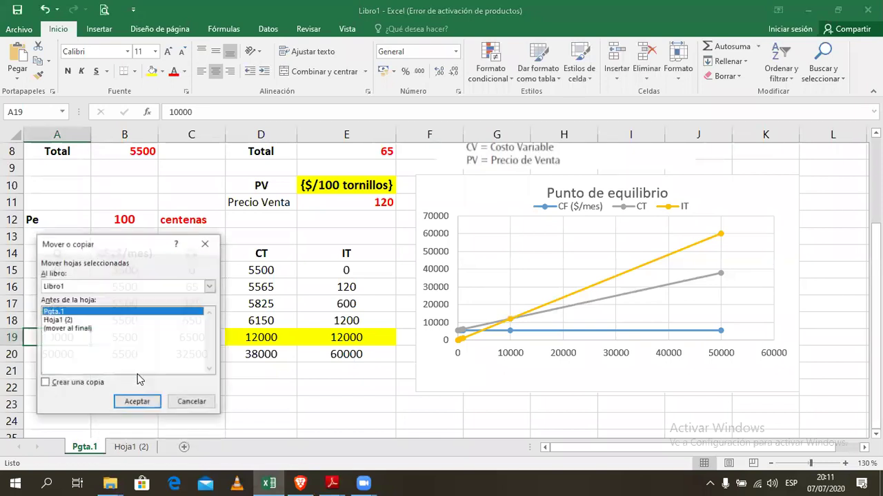
{"action": "left_click", "coordinate": [71, 321]}
{"action": "left_click", "coordinate": [62, 384]}
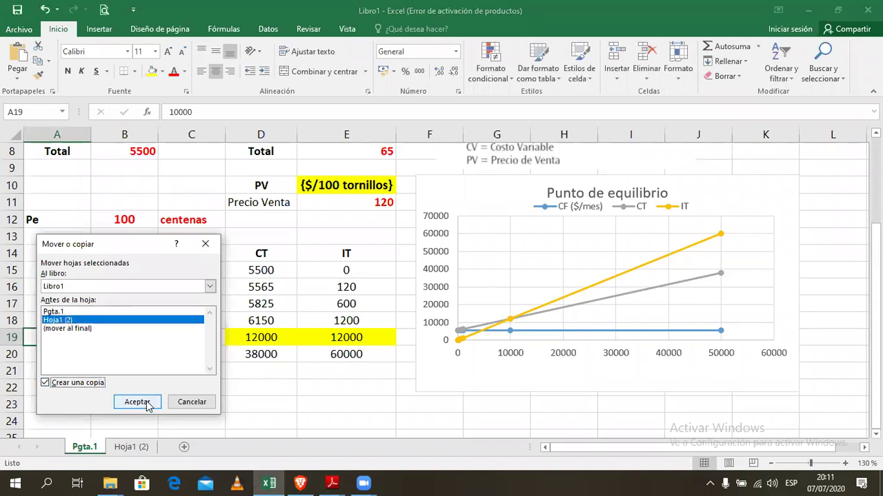
{"action": "left_click", "coordinate": [138, 402]}
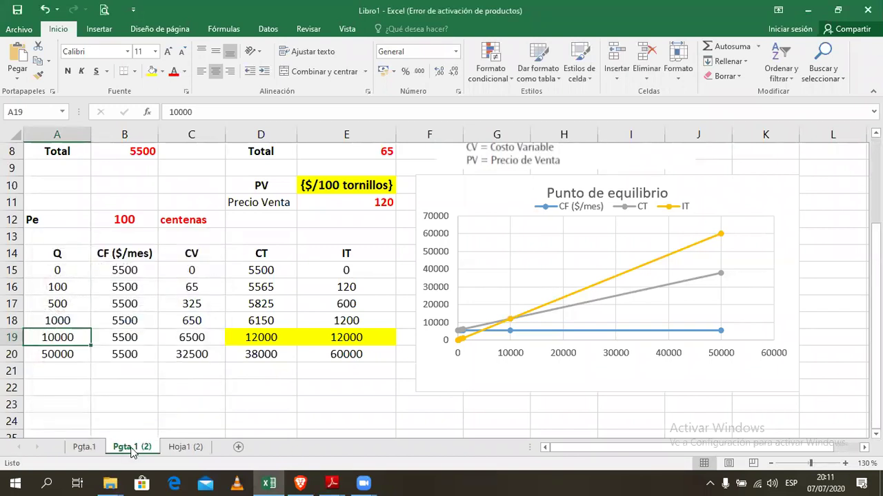
Step: Rename the copied sheet as Pgta.3
{"action": "double_click", "coordinate": [131, 448]}
{"action": "left_click", "coordinate": [135, 447]}
{"action": "left_click_drag", "start_coordinate": [136, 447], "coordinate": [159, 448]}
{"action": "type", "text": "3"}
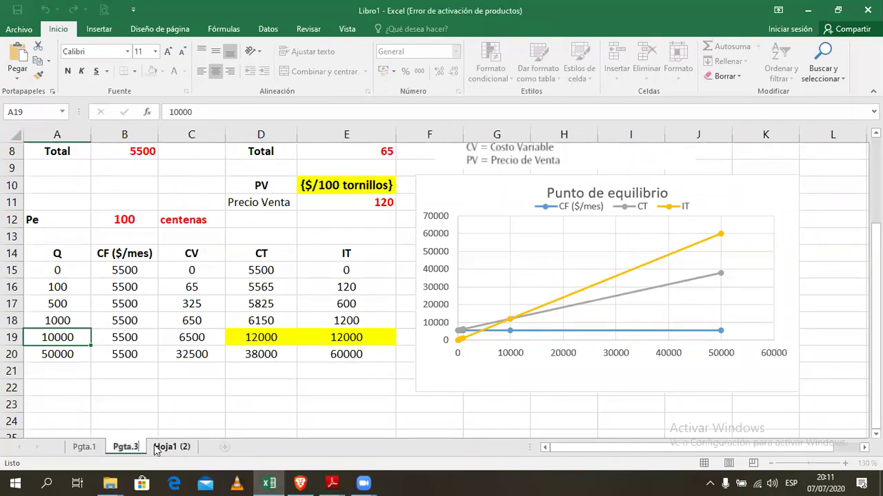
{"action": "key", "text": "Return"}
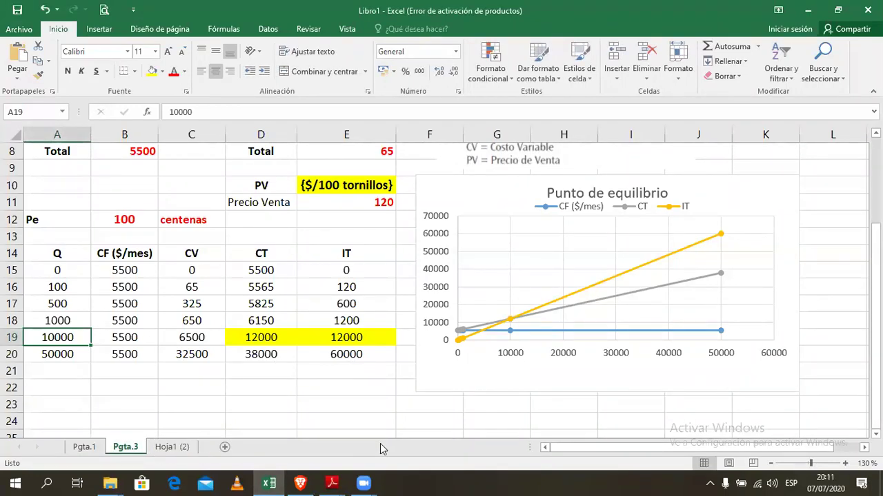
Step: Consult the worksheet problems in U1.2 HT1.pdf, return to Pgta.3 and delete the student names from A2, keeping only "1."
{"action": "mouse_move", "coordinate": [332, 483]}
{"action": "left_click", "coordinate": [438, 421]}
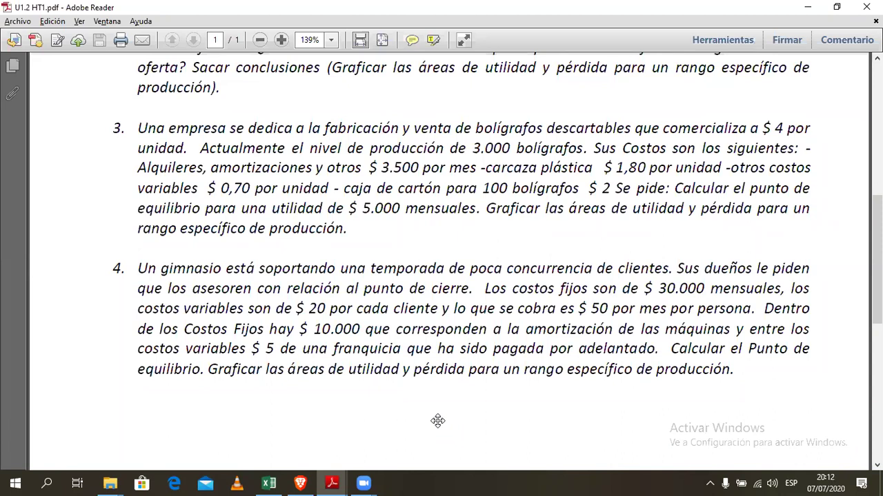
{"action": "key", "text": "alt+Tab"}
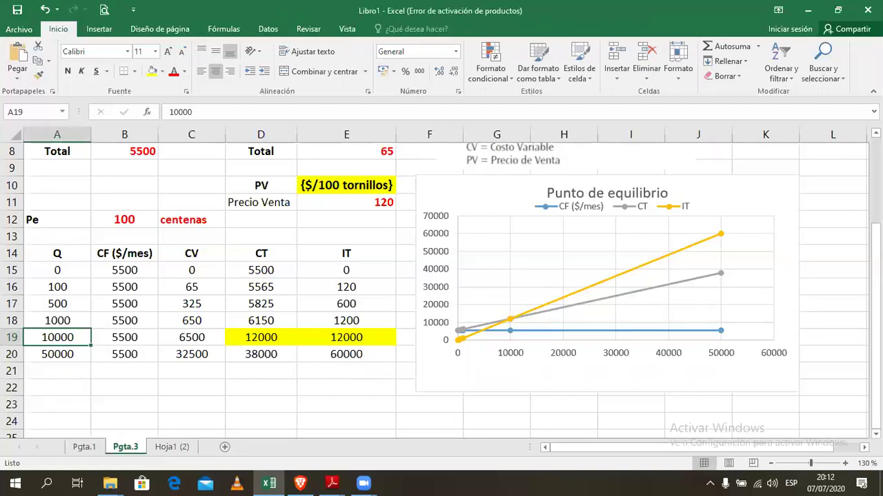
{"action": "left_click_drag", "start_coordinate": [875, 325], "coordinate": [875, 207]}
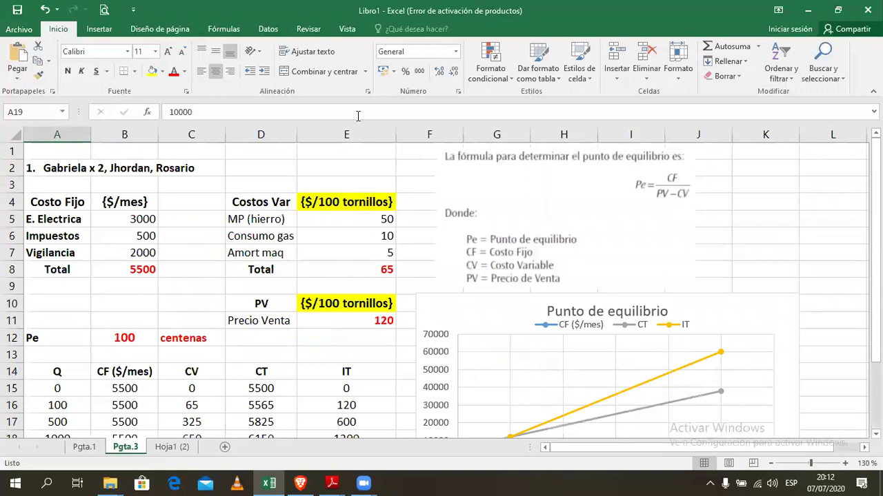
{"action": "left_click", "coordinate": [66, 170]}
{"action": "double_click", "coordinate": [52, 168]}
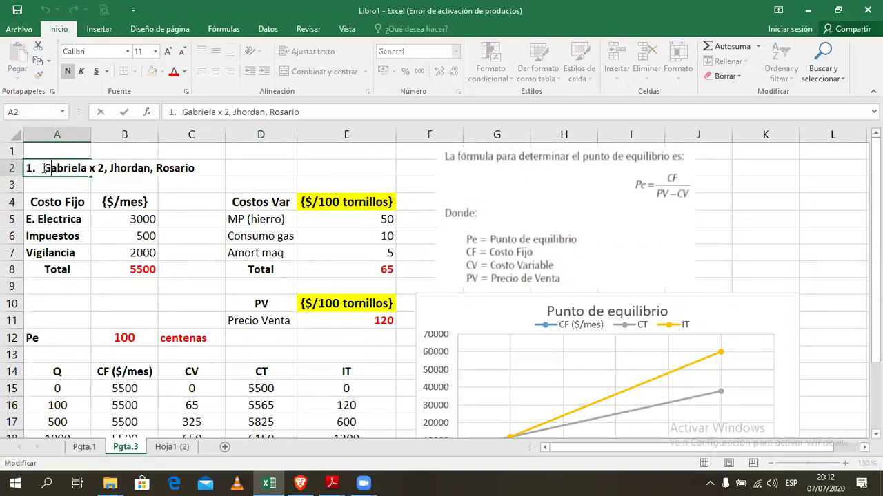
{"action": "left_click", "coordinate": [238, 161], "text": "shift"}
{"action": "key", "text": "BackSpace"}
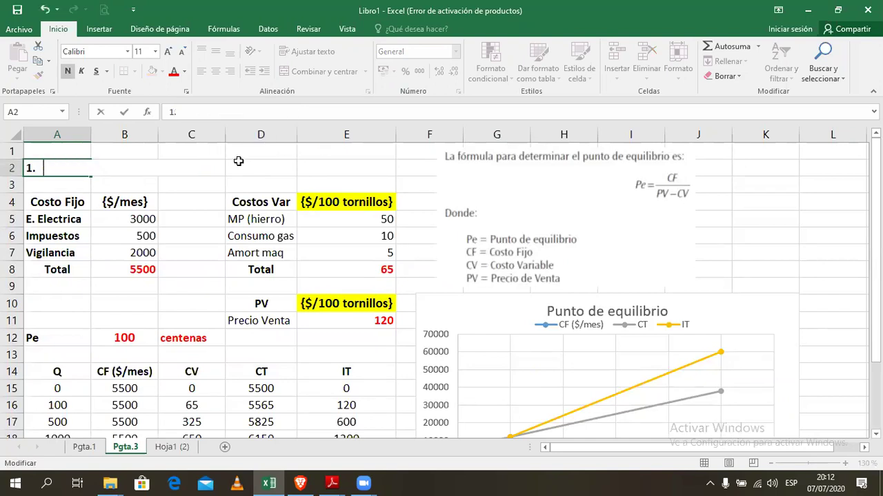
{"action": "left_click", "coordinate": [102, 290]}
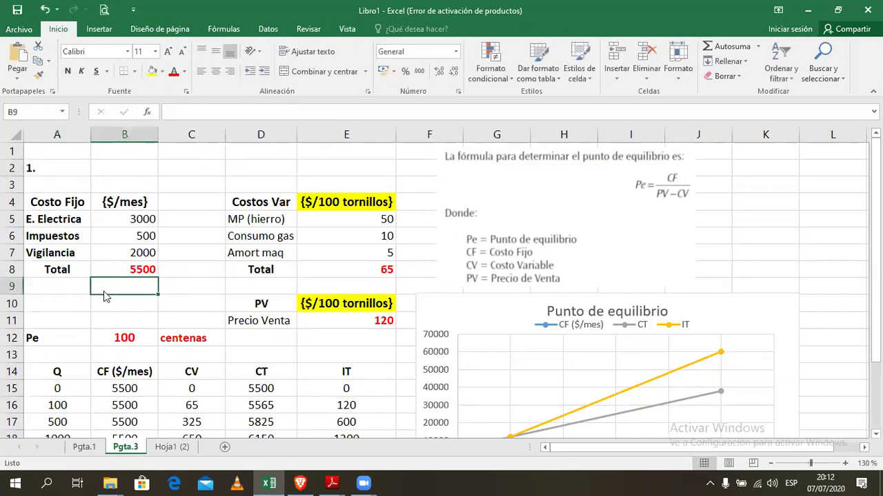
Step: Check problem 3 in the PDF, and in Excel clear the fixed cost items in A5:B7 and the variable cost items in D5:E7
{"action": "key", "text": "alt+Tab"}
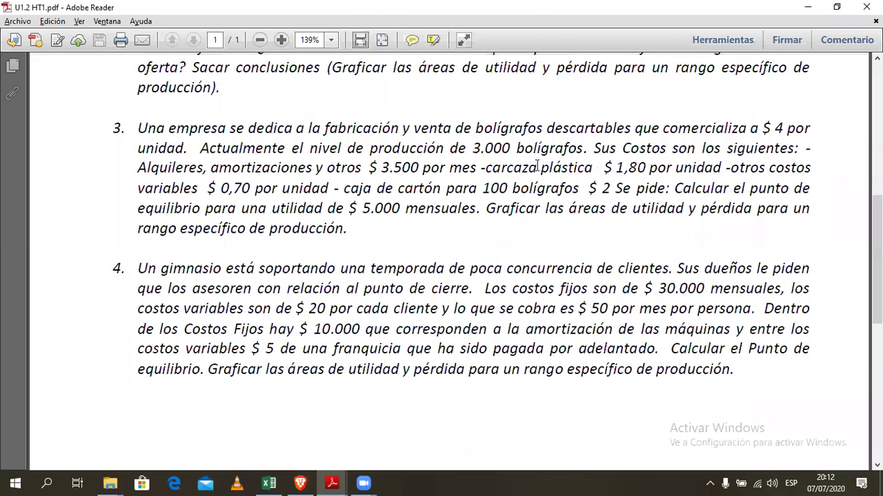
{"action": "key", "text": "alt+Tab"}
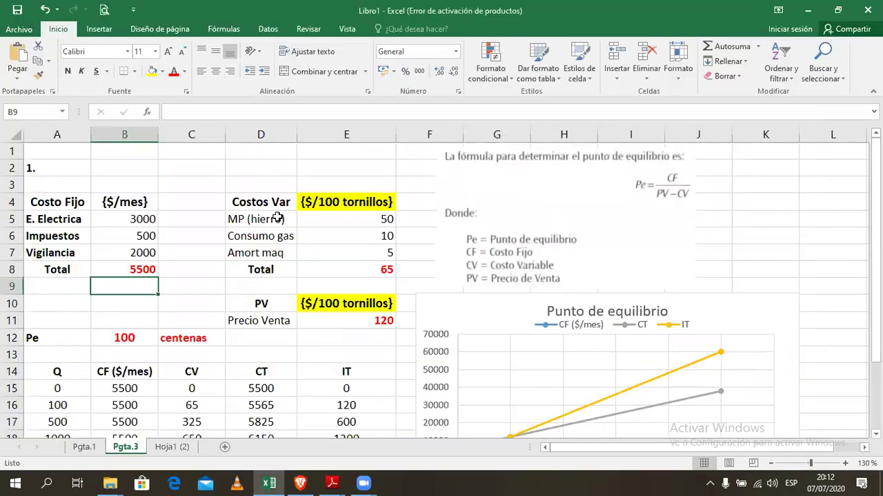
{"action": "left_click_drag", "start_coordinate": [72, 221], "coordinate": [124, 258]}
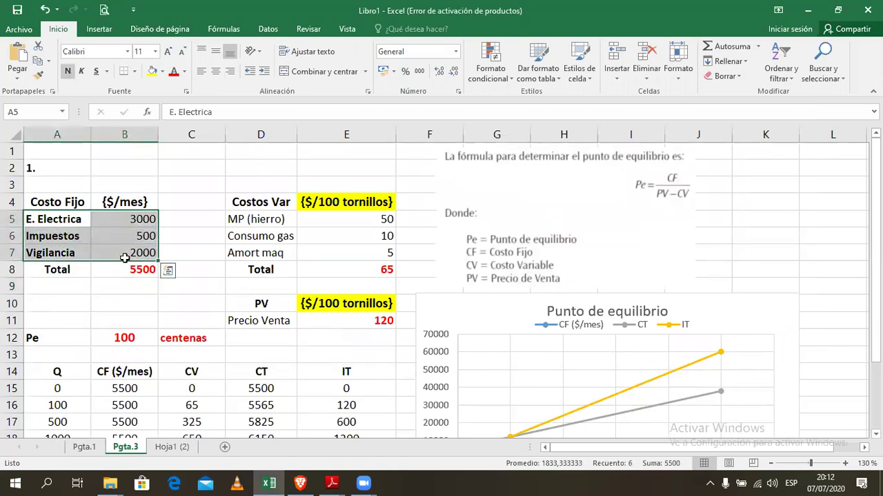
{"action": "key", "text": "Delete"}
{"action": "left_click_drag", "start_coordinate": [241, 222], "coordinate": [347, 252]}
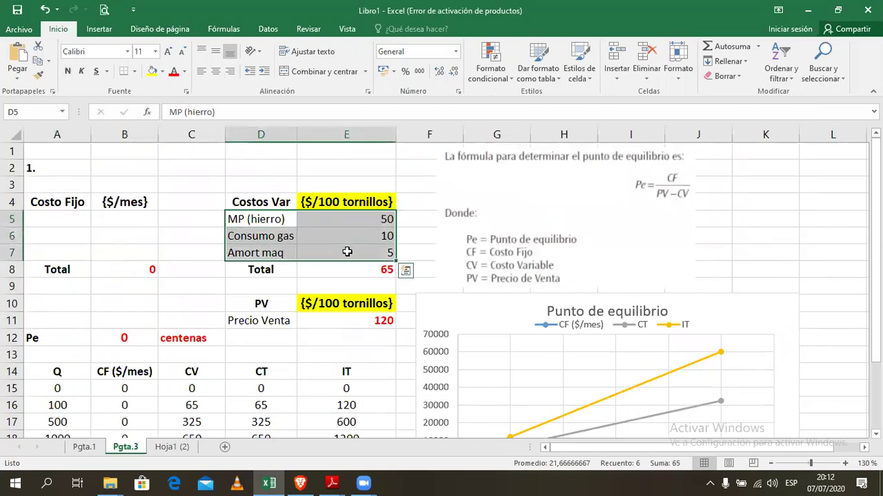
{"action": "key", "text": "Delete"}
Step: Change the variable cost unit header in E4 to {$/bolígrafo}
{"action": "double_click", "coordinate": [320, 202]}
{"action": "left_click_drag", "start_coordinate": [320, 202], "coordinate": [387, 202]}
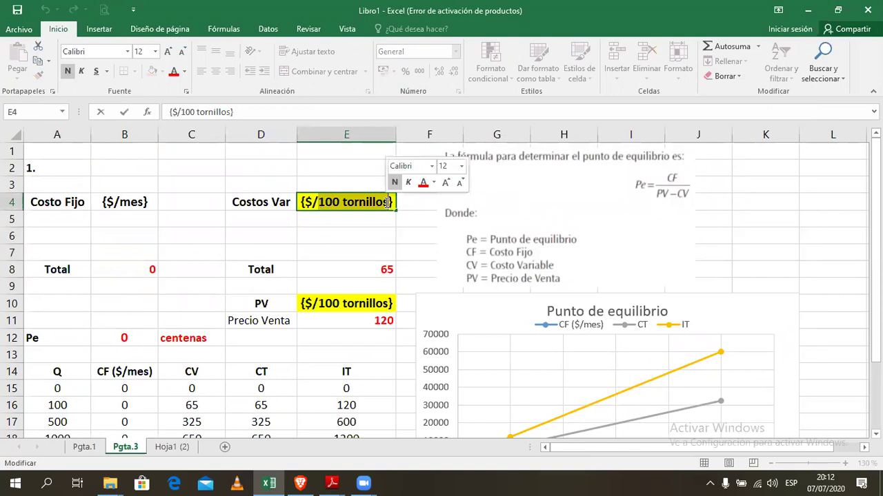
{"action": "type", "text": "bolígraf"}
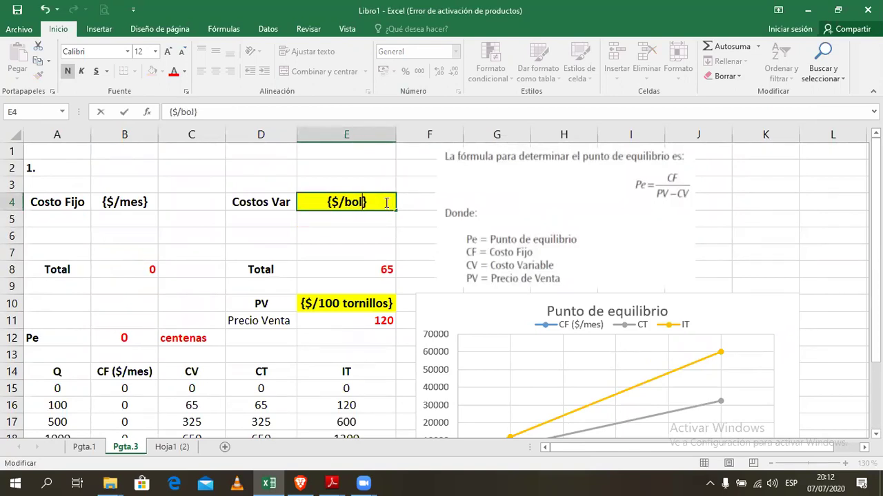
{"action": "type", "text": "o"}
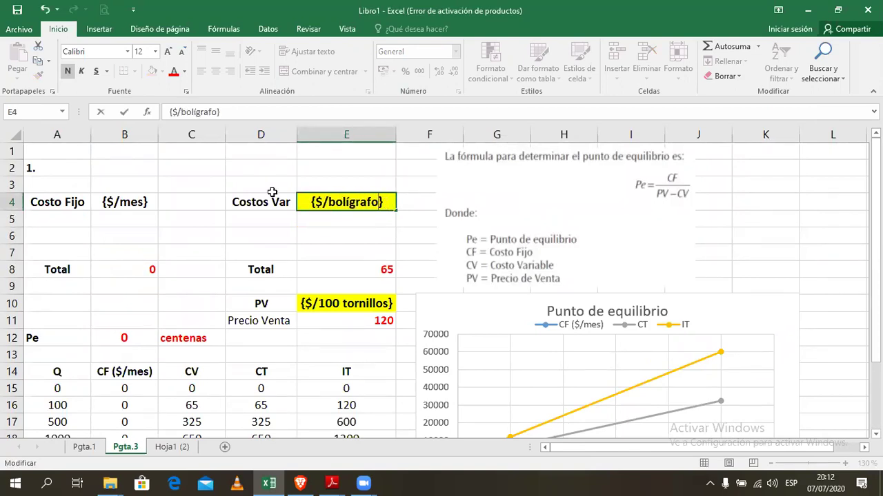
{"action": "left_click", "coordinate": [103, 235]}
Step: Consult problem 3 in U1.2 HT1.pdf and enter the fixed cost Alq y Amort in A5 with 3500 in B5 of the Excel sheet
{"action": "key", "text": "Left"}
{"action": "key", "text": "Up"}
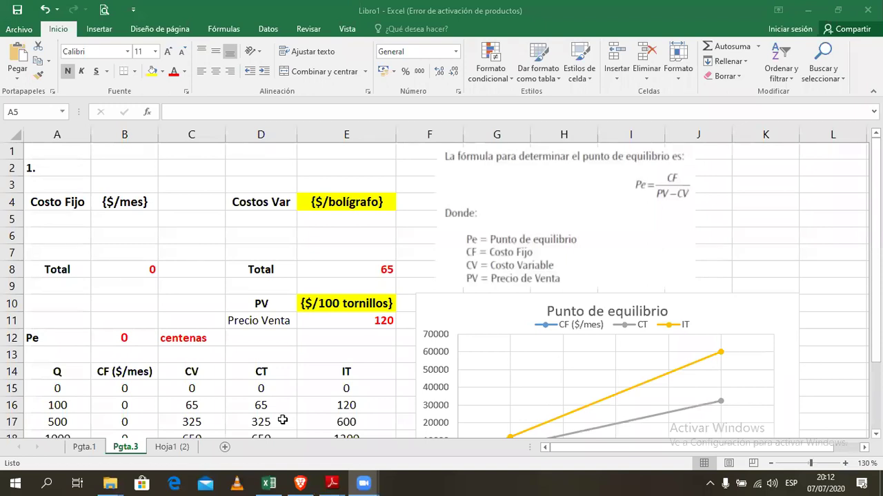
{"action": "left_click", "coordinate": [62, 219]}
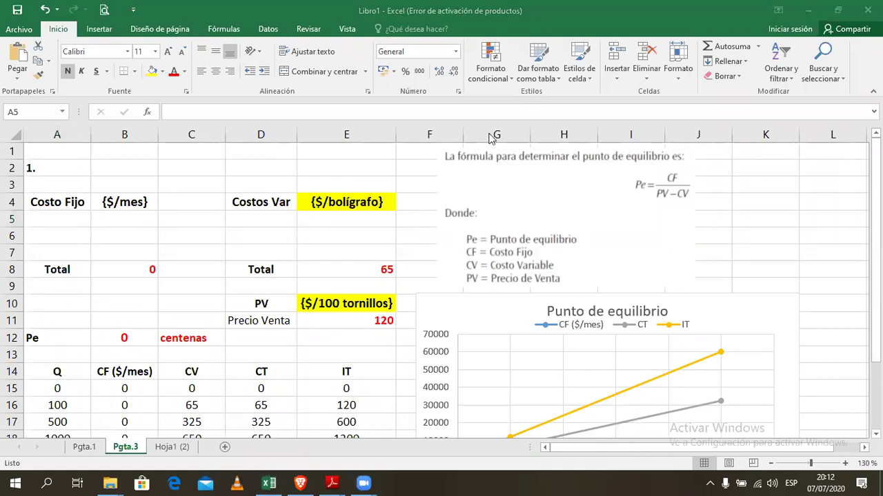
{"action": "key", "text": "alt+Tab"}
{"action": "key", "text": "alt+Tab"}
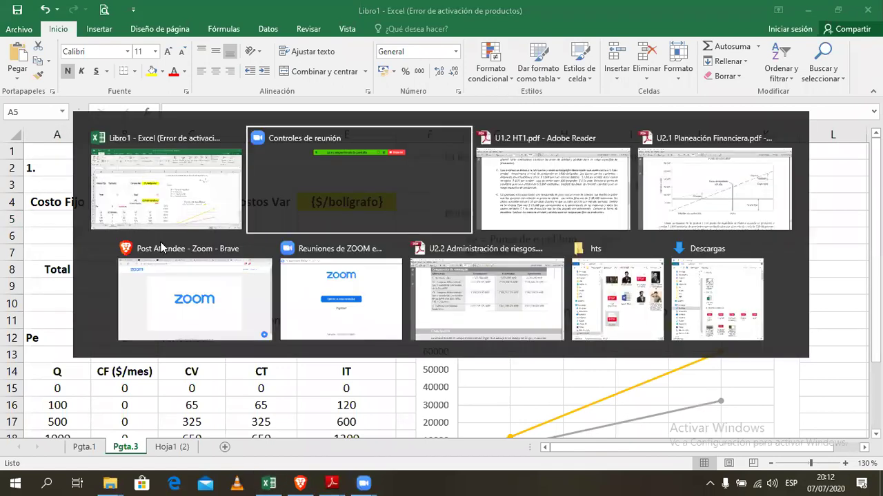
{"action": "key", "text": "alt+Tab"}
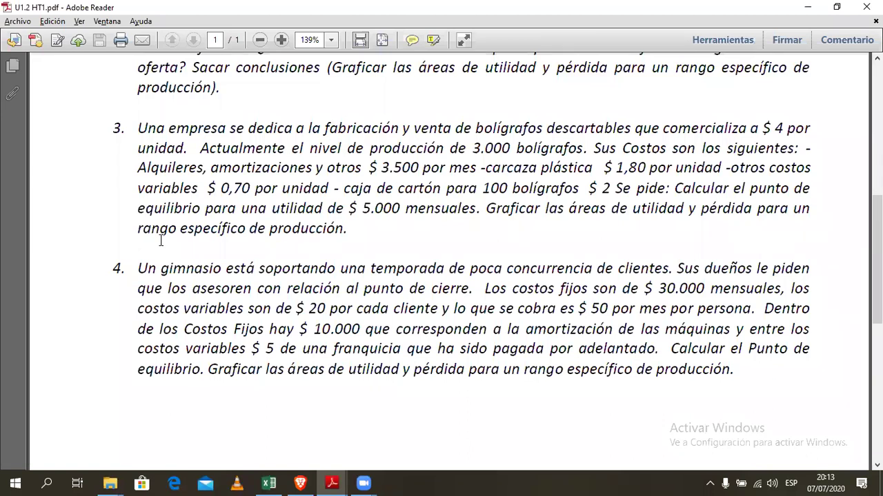
{"action": "key", "text": "alt+Tab"}
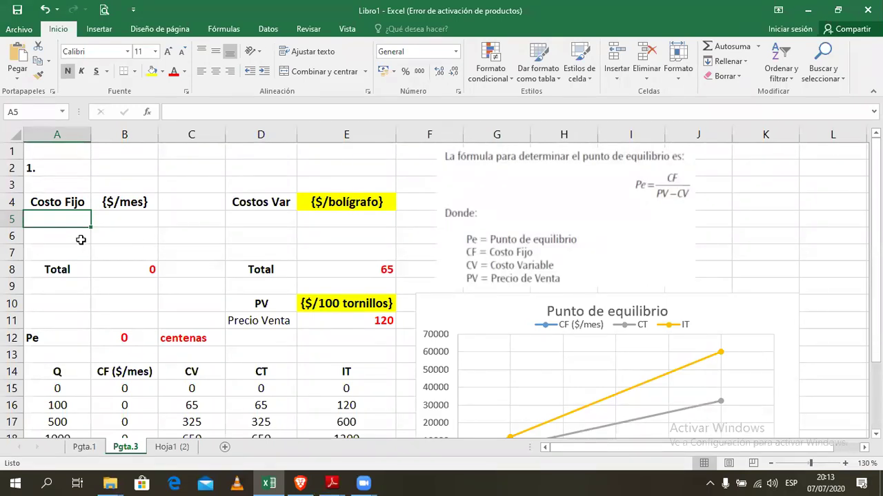
{"action": "type", "text": "Alq y Amort"}
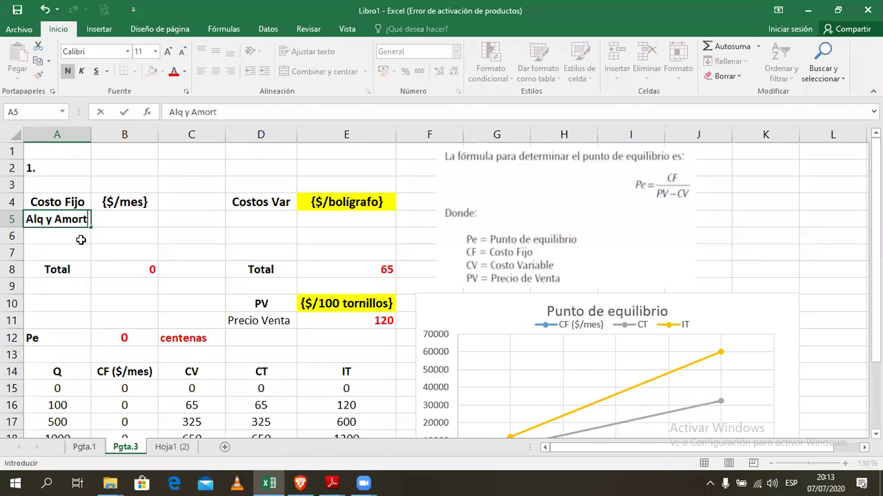
{"action": "key", "text": "Tab"}
{"action": "type", "text": "3500"}
{"action": "key", "text": "Tab"}
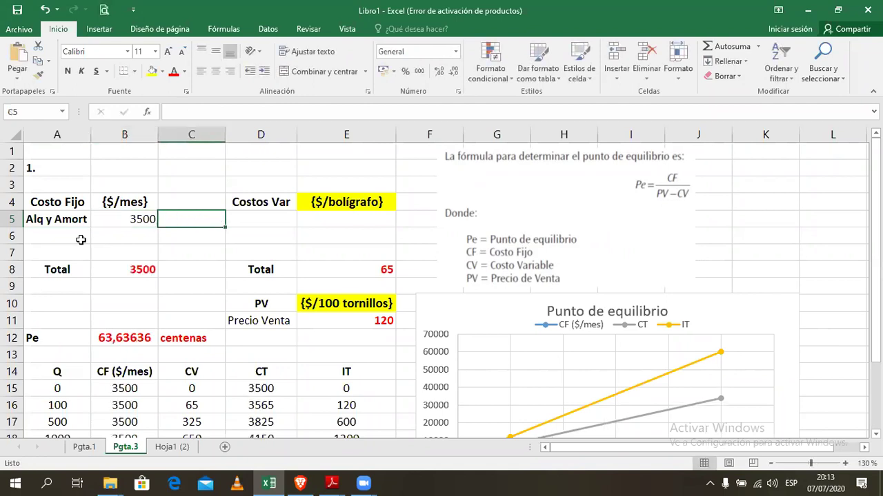
Step: Enter the variable cost item Carcaza in D5 with 1,8 in E5
{"action": "key", "text": "Tab"}
{"action": "key", "text": "Tab"}
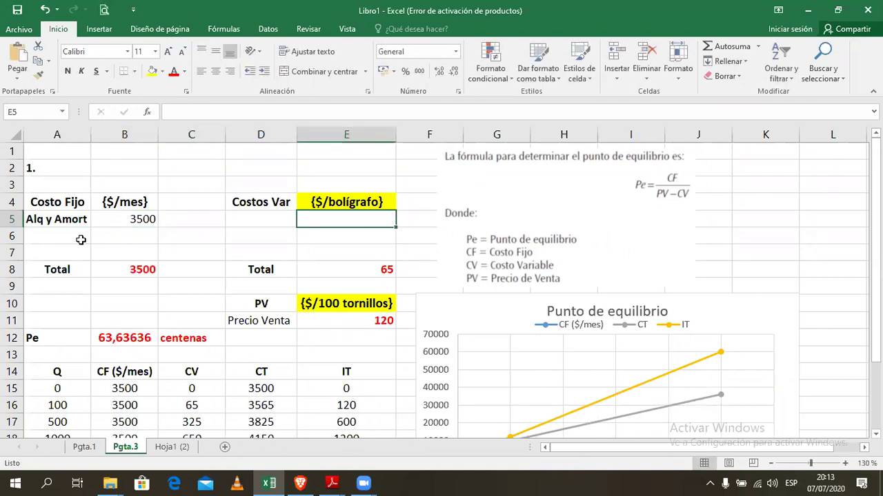
{"action": "key", "text": "Left"}
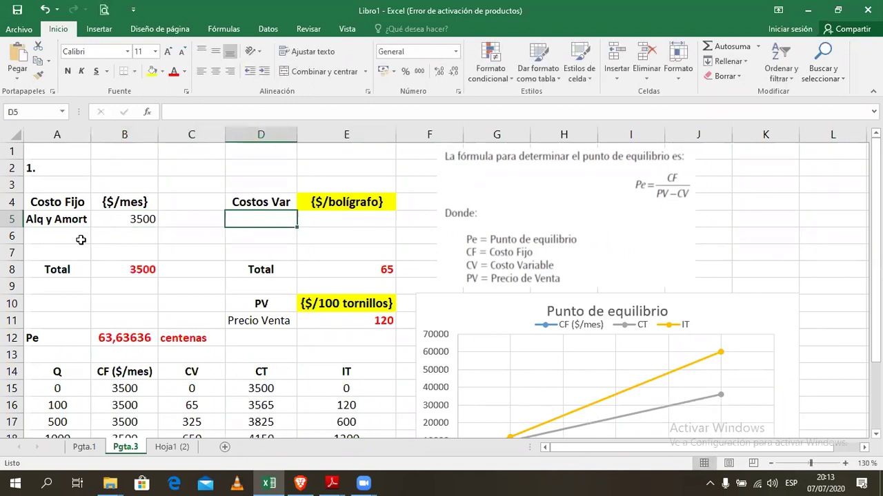
{"action": "type", "text": "Carca"}
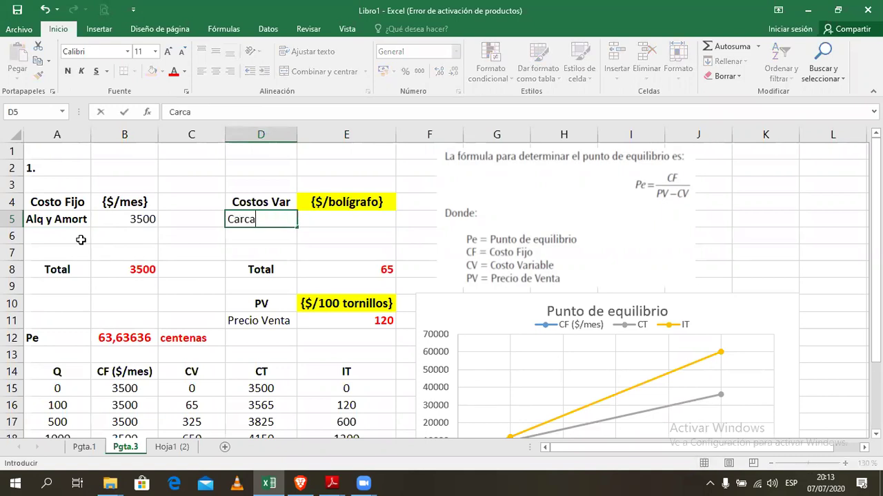
{"action": "type", "text": "za"}
{"action": "key", "text": "Tab"}
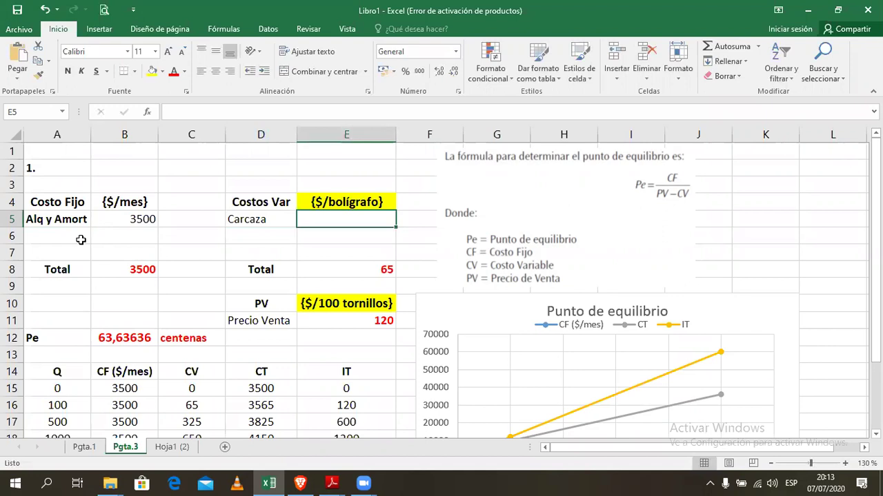
{"action": "type", "text": "1,8"}
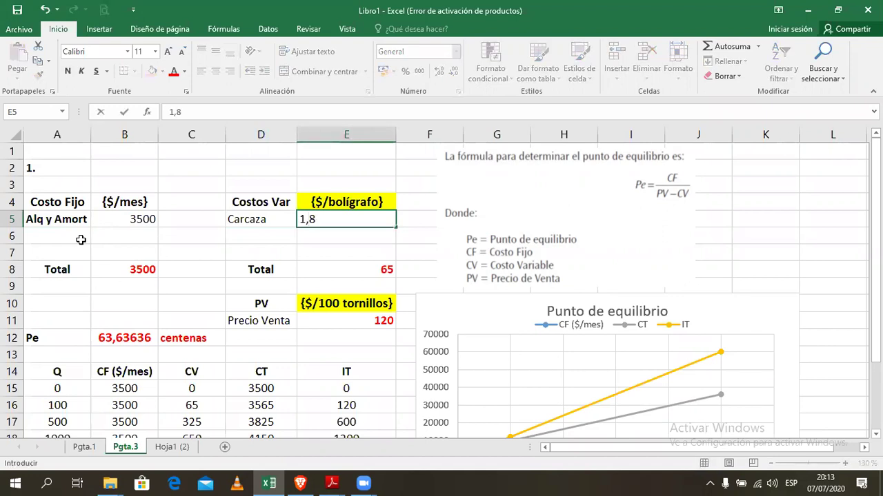
{"action": "key", "text": "Return"}
Step: Add the variable cost item Otros in D6 with 0,7 in E6
{"action": "key", "text": "Left"}
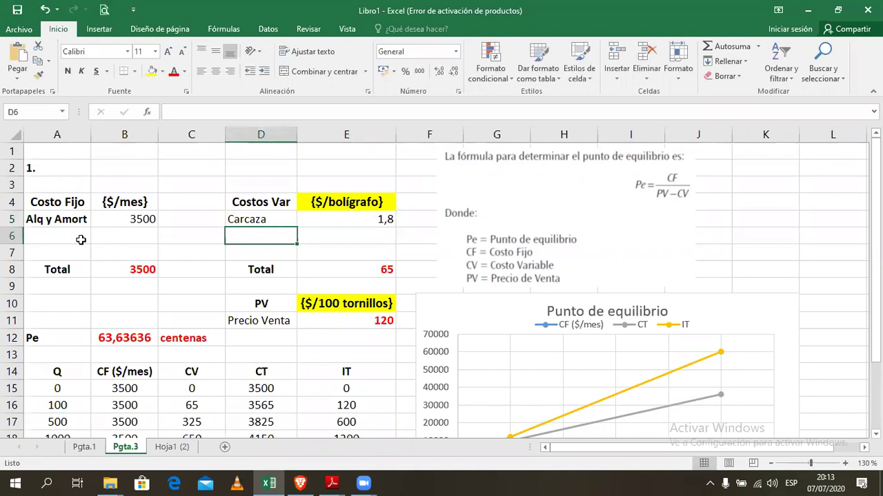
{"action": "type", "text": "Otros"}
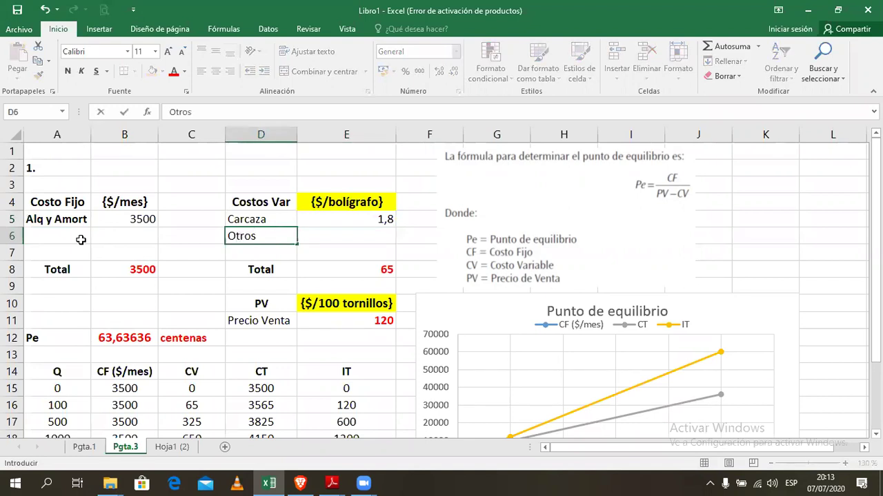
{"action": "key", "text": "Tab"}
{"action": "type", "text": "0,7"}
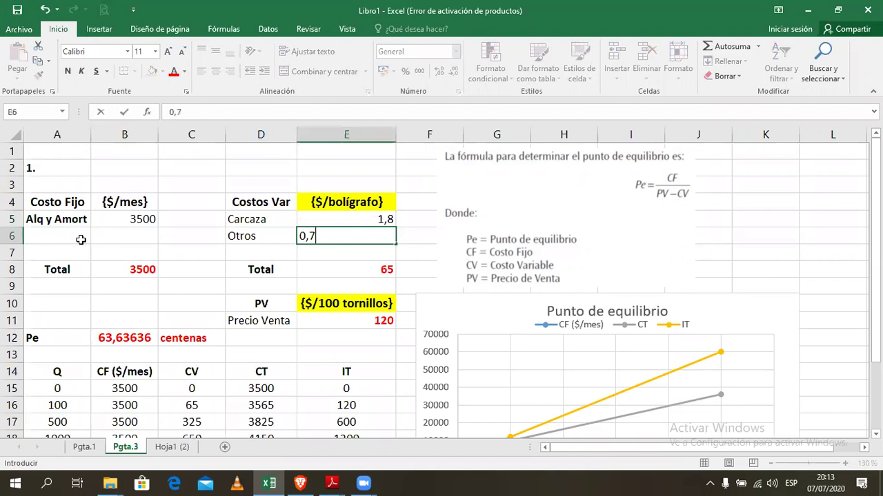
{"action": "key", "text": "Return"}
Step: Add the variable cost item Caja Cartón in D7 with 0,02 in E7
{"action": "key", "text": "Left"}
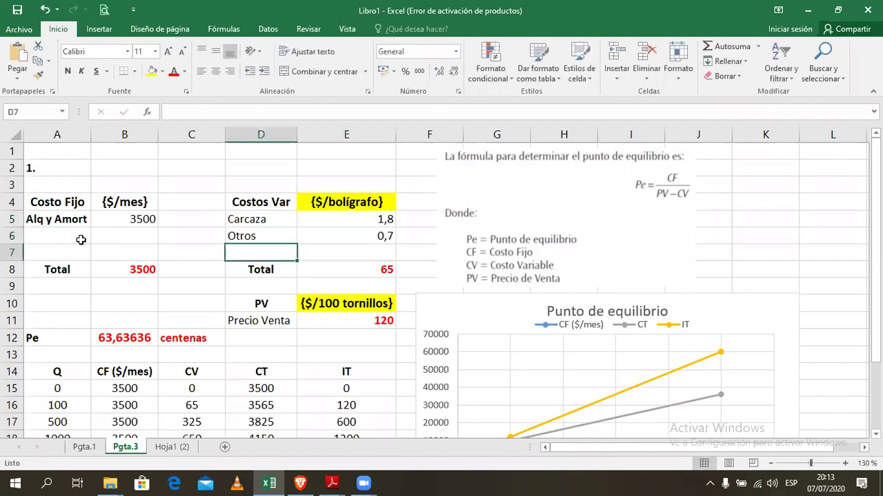
{"action": "type", "text": "Caja C"}
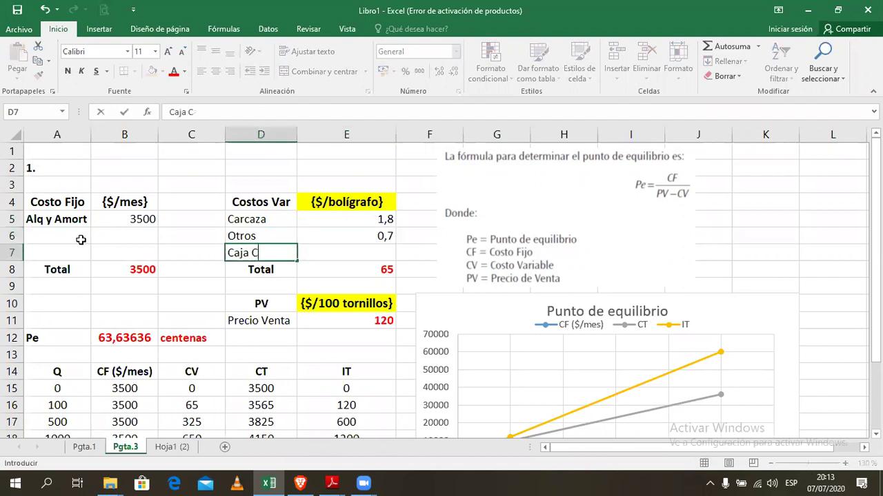
{"action": "type", "text": "artón"}
{"action": "key", "text": "Tab"}
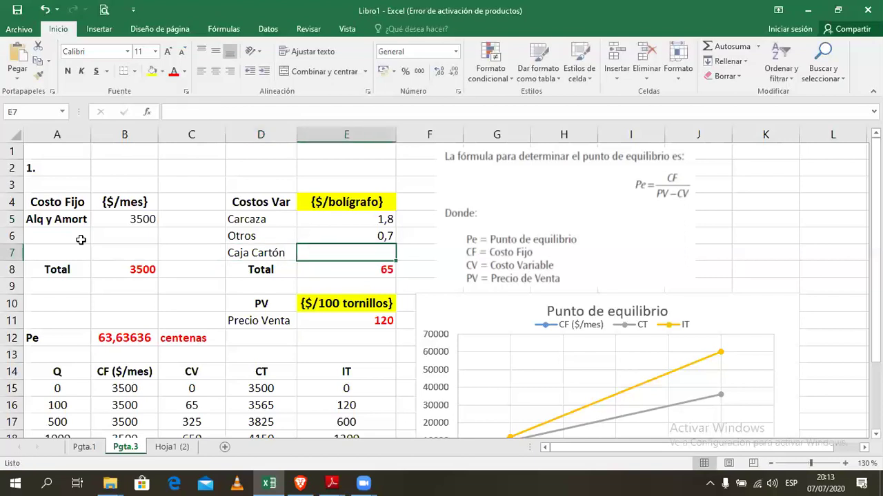
{"action": "type", "text": "0,02"}
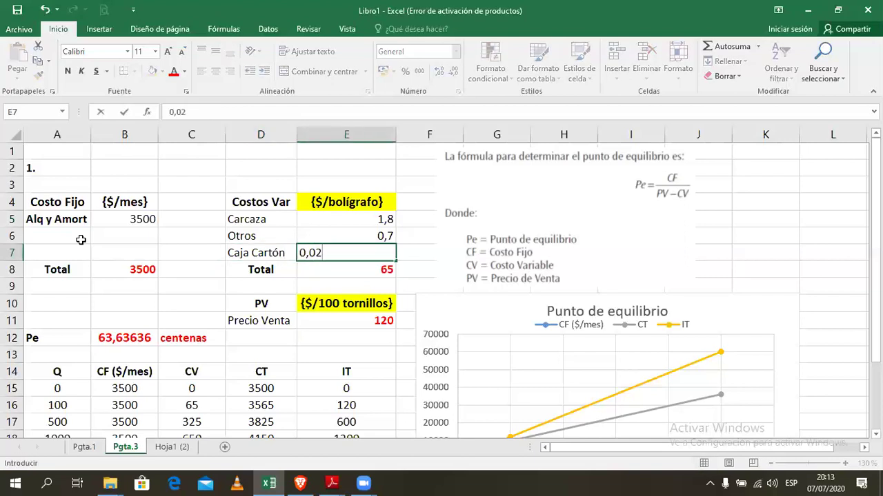
{"action": "key", "text": "Return"}
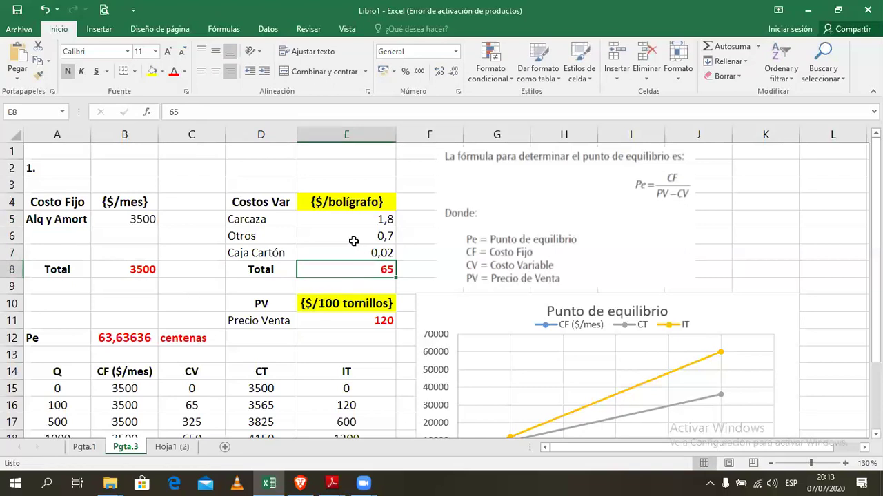
Step: Inspect the total in E8 and try re-entering the variable costs in E5:E7 with decimal points as 1.8, 0.7 and 0.02
{"action": "double_click", "coordinate": [361, 269]}
{"action": "key", "text": "Escape"}
{"action": "double_click", "coordinate": [382, 272]}
{"action": "key", "text": "Escape"}
{"action": "left_click", "coordinate": [384, 218]}
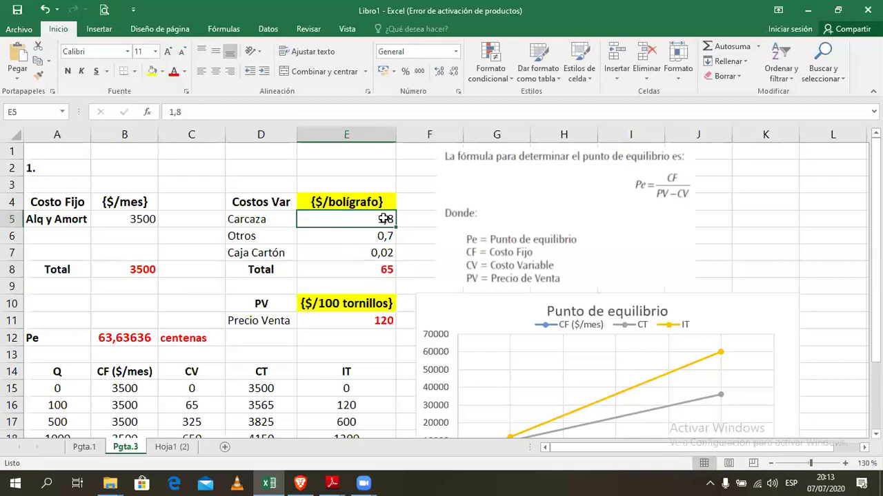
{"action": "type", "text": "1,"}
{"action": "type", "text": "8"}
{"action": "key", "text": "Return"}
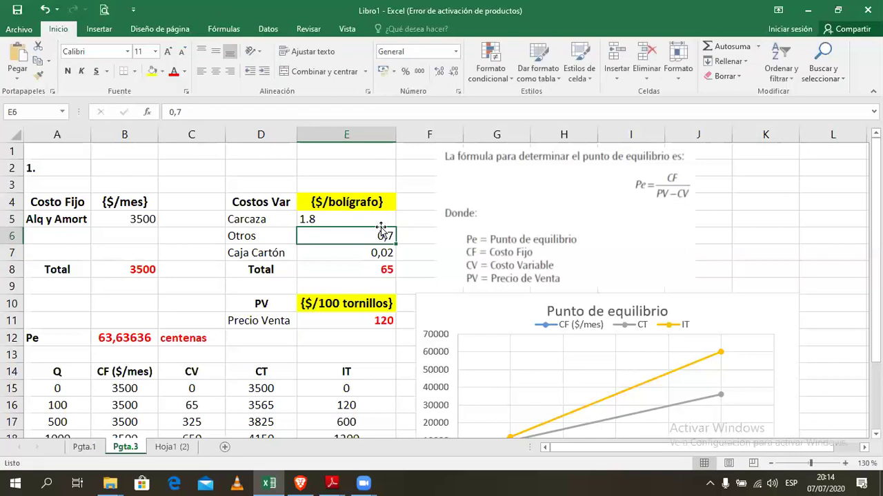
{"action": "type", "text": "0.7"}
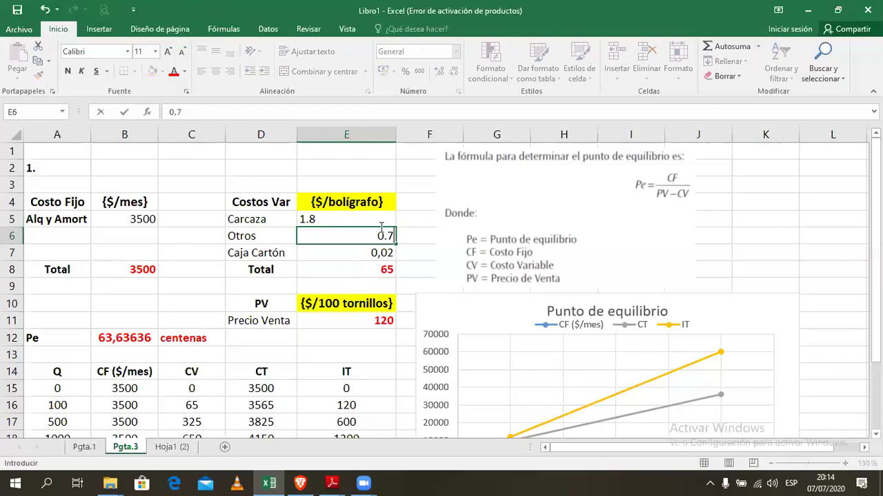
{"action": "key", "text": "Return"}
{"action": "type", "text": "0.02"}
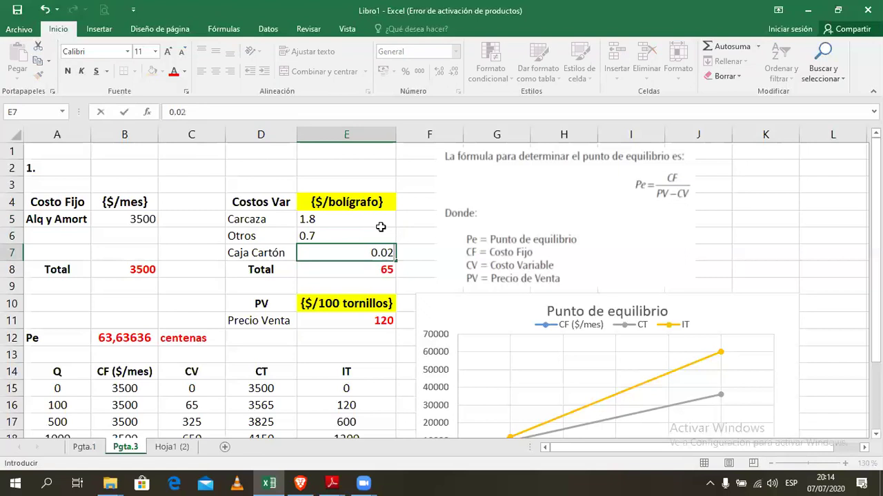
{"action": "key", "text": "Return"}
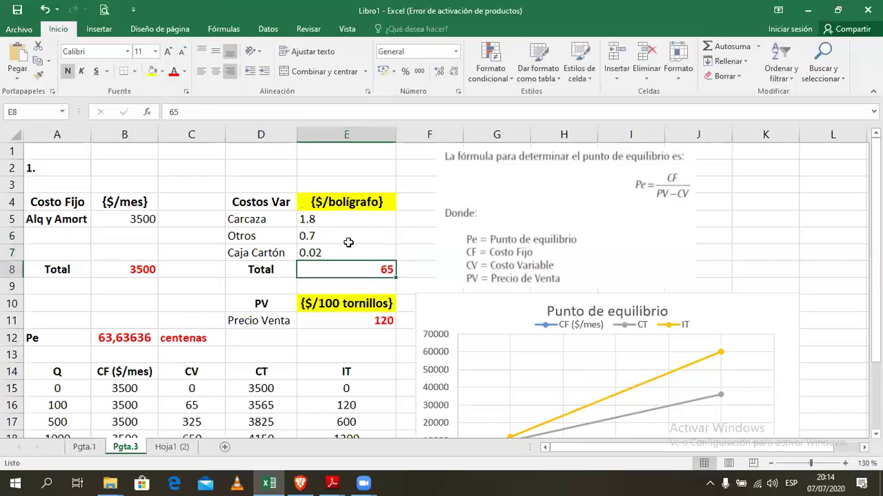
Step: Re-enter the variable costs with decimal commas: 1,8 in E5, 0,7 in E6 and 0,02 in E7
{"action": "left_click", "coordinate": [358, 224]}
{"action": "type", "text": "1,8"}
{"action": "key", "text": "Return"}
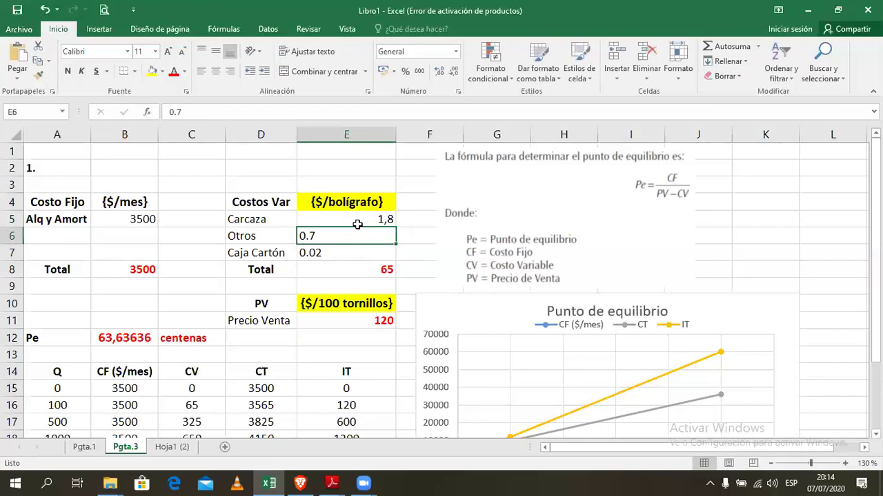
{"action": "type", "text": "0"}
{"action": "key", "text": "Return"}
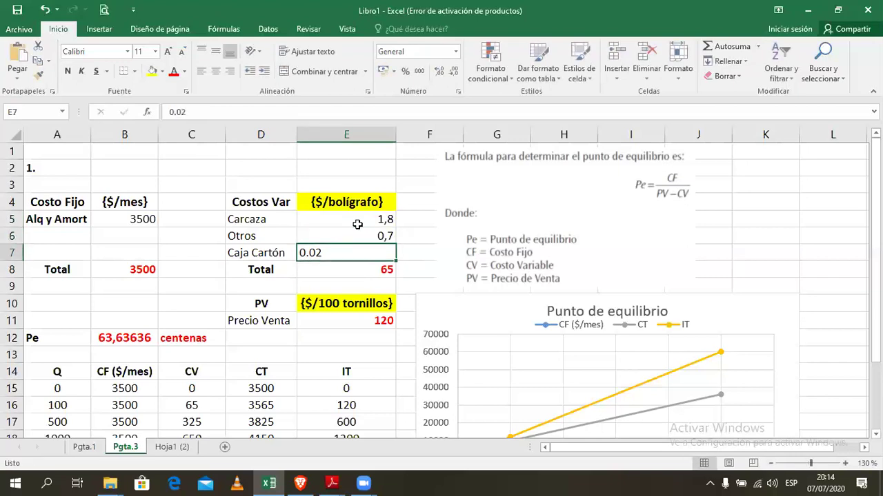
{"action": "type", "text": "0,02"}
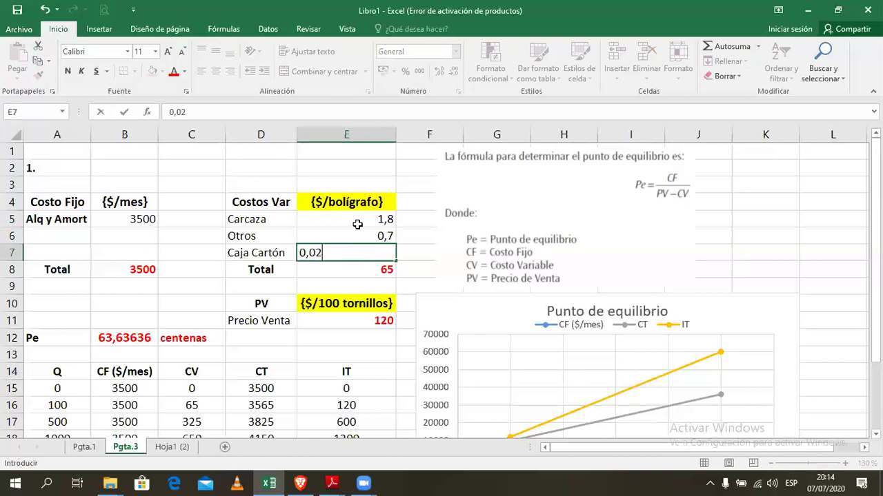
{"action": "key", "text": "Return"}
Step: Replace the fixed number in the variable cost total cell E8 with a SUMA formula over E5:E7
{"action": "double_click", "coordinate": [372, 266]}
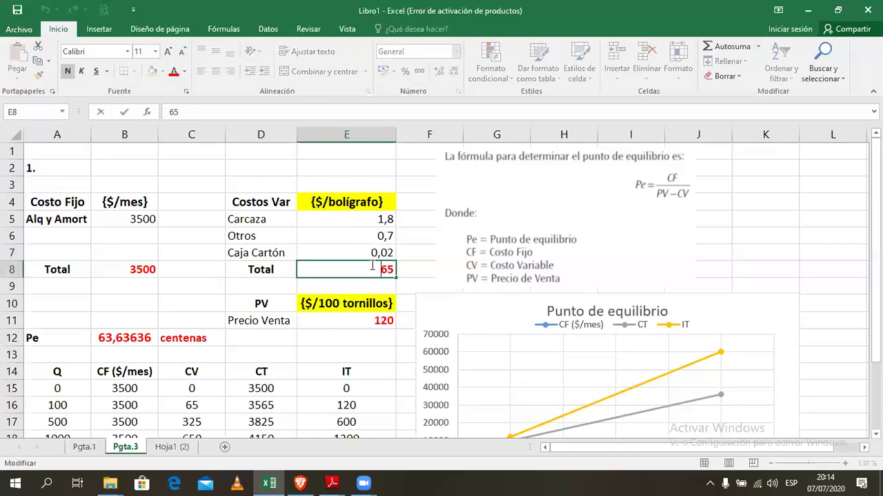
{"action": "key", "text": "Escape"}
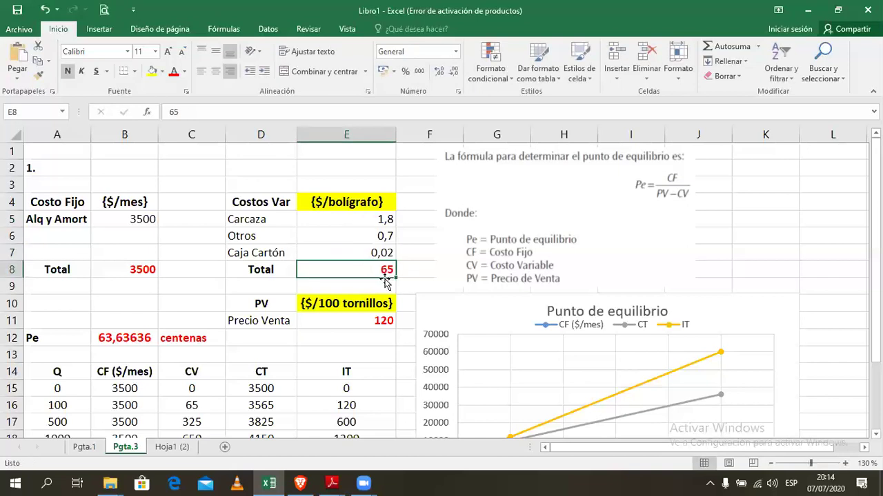
{"action": "left_click", "coordinate": [412, 274]}
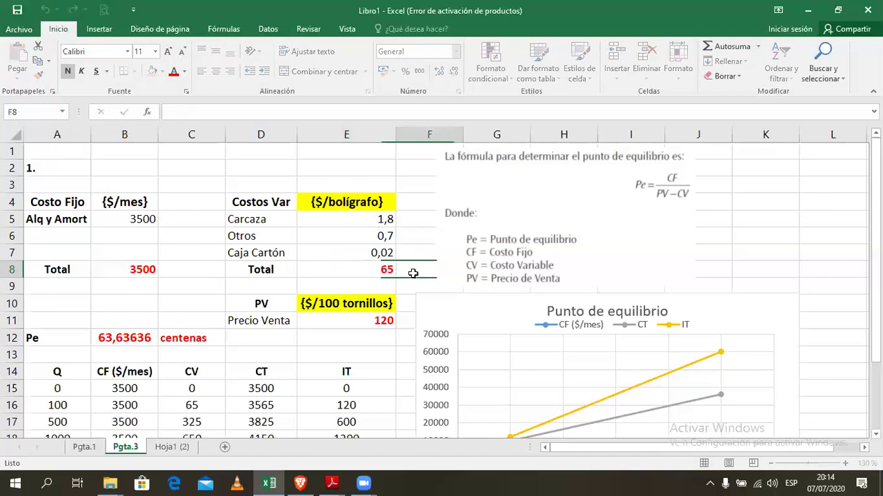
{"action": "left_click", "coordinate": [386, 270]}
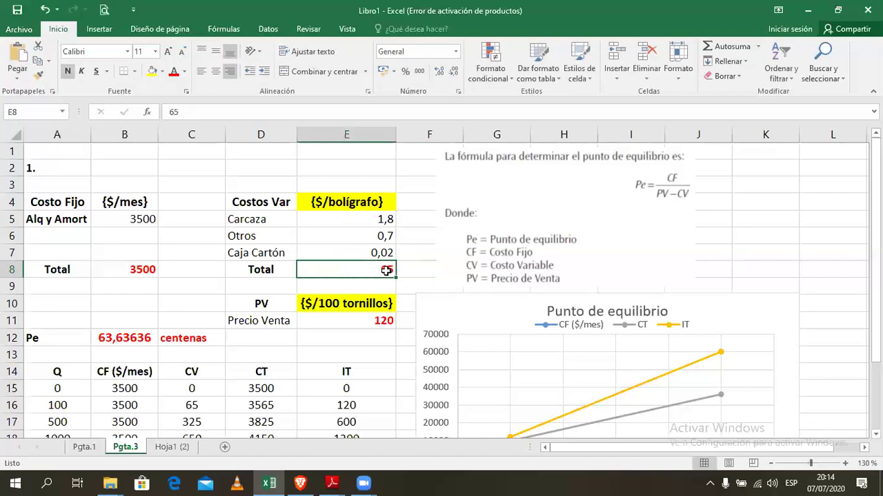
{"action": "type", "text": "=s"}
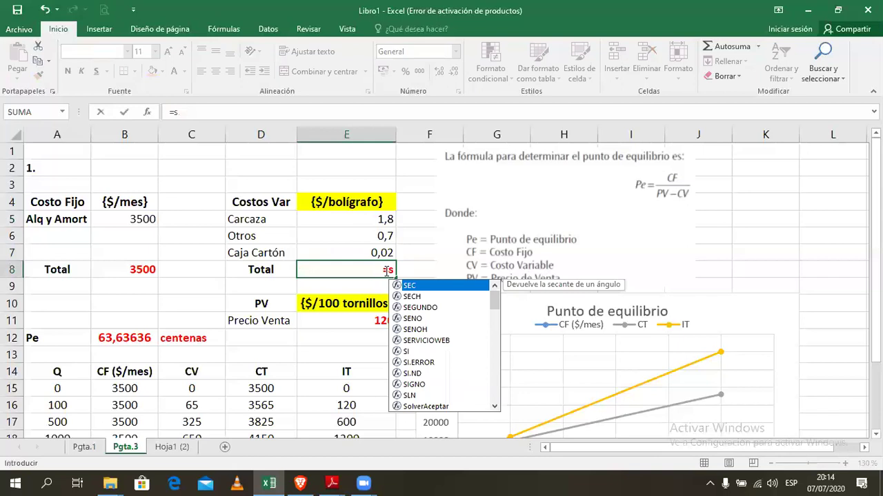
{"action": "type", "text": "uma"}
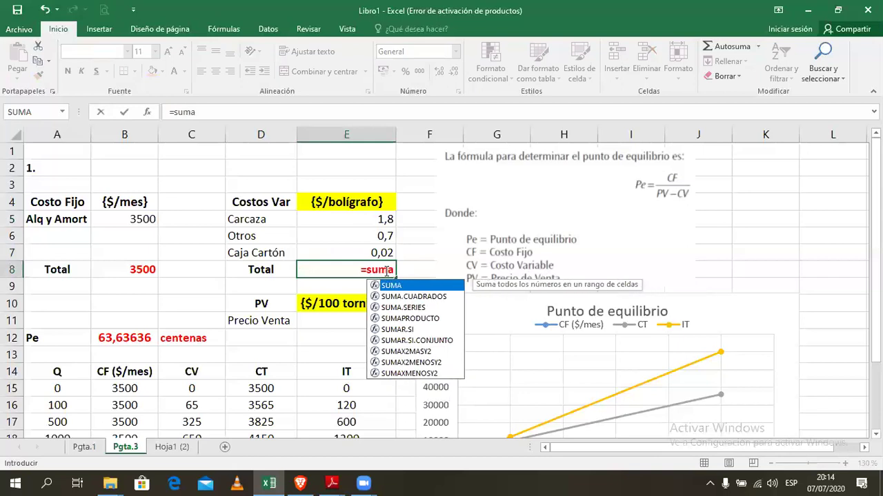
{"action": "type", "text": "("}
{"action": "left_click_drag", "start_coordinate": [381, 221], "coordinate": [379, 253]}
{"action": "type", "text": ")"}
{"action": "key", "text": "Return"}
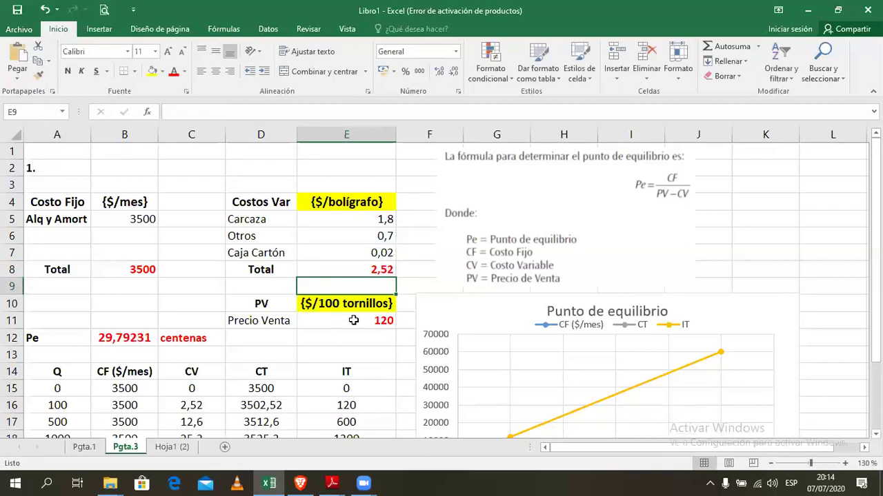
Step: Consult problem 3 in U1.2 HT1.pdf, and in Excel change the price unit header in E10 to {$/bolígrafo} and the sale price in E11 to 4
{"action": "key", "text": "alt+Tab"}
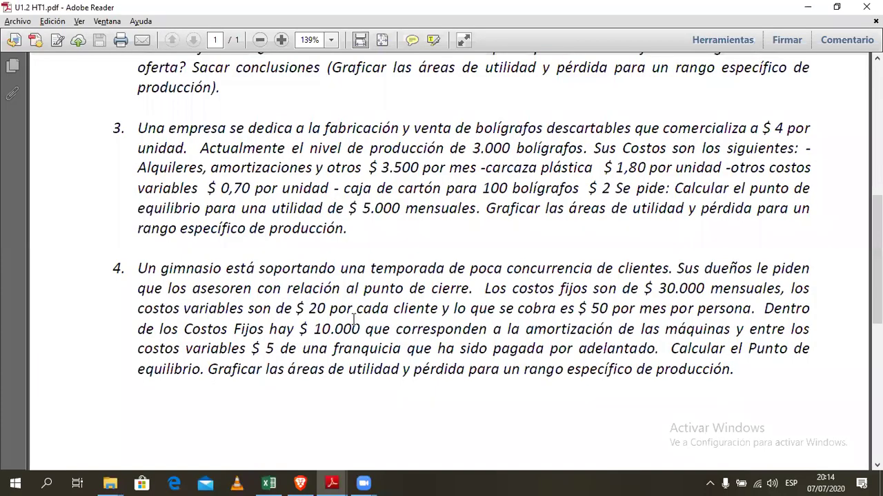
{"action": "key", "text": "alt+Tab"}
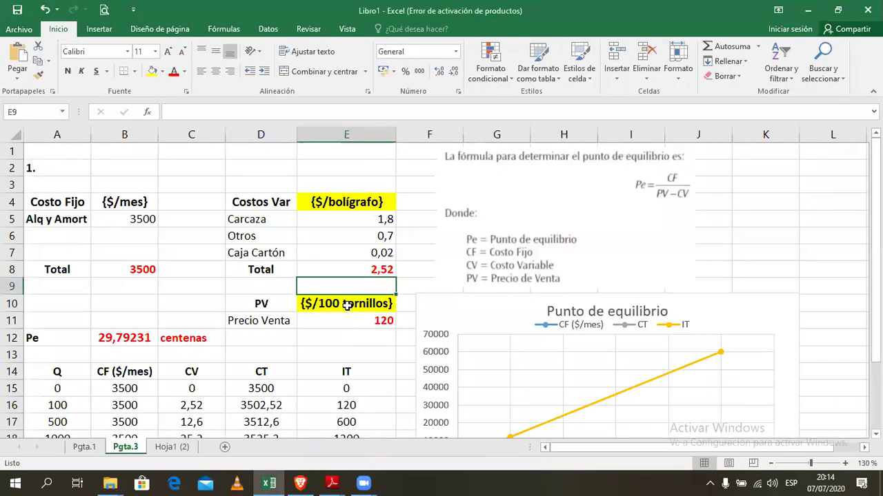
{"action": "left_click", "coordinate": [322, 302]}
{"action": "left_click_drag", "start_coordinate": [321, 302], "coordinate": [390, 303]}
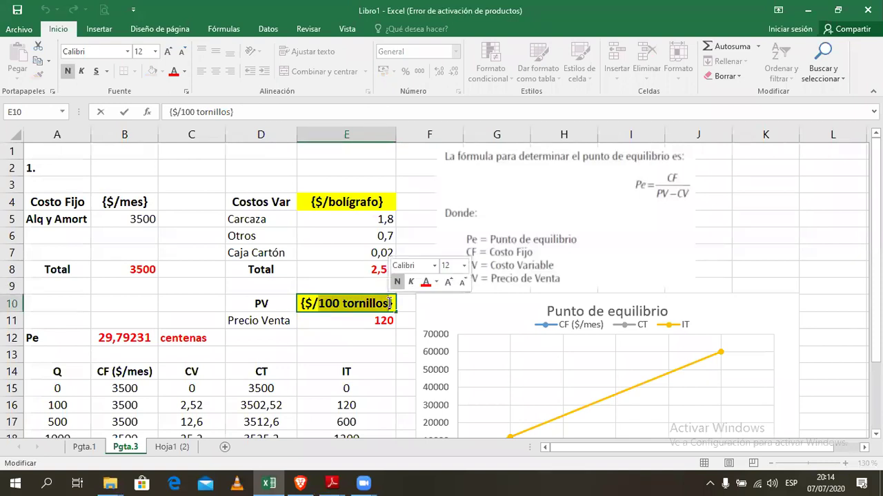
{"action": "type", "text": "bol"}
{"action": "key", "text": "BackSpace"}
{"action": "type", "text": "lígrafo"}
{"action": "key", "text": "Return"}
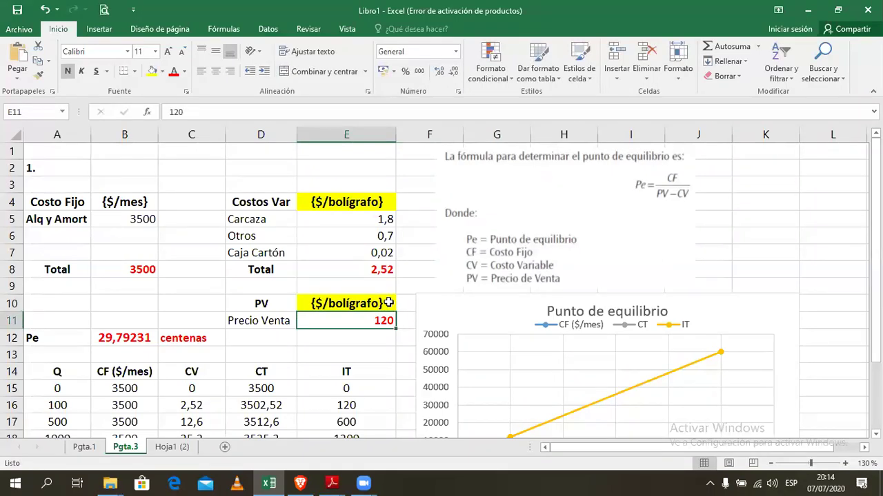
{"action": "type", "text": "4"}
{"action": "key", "text": "Return"}
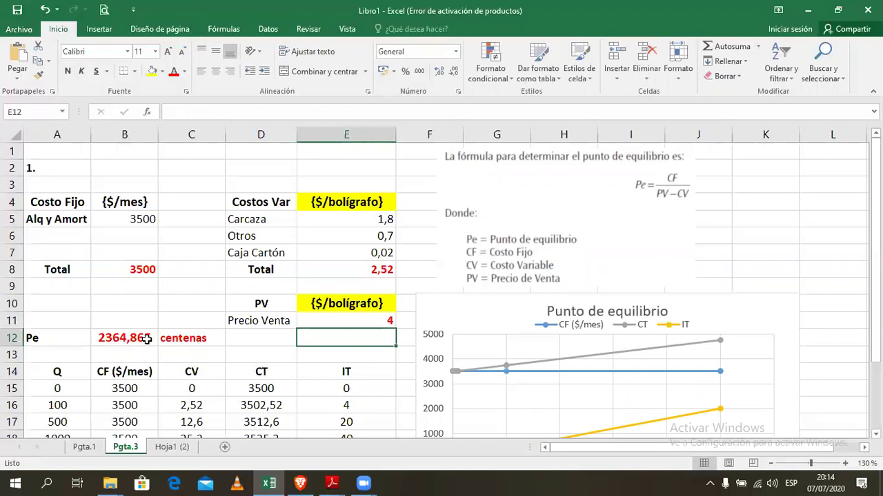
Step: Change the unit label beside the break-even point in C12 to unidades
{"action": "left_click", "coordinate": [209, 338]}
{"action": "type", "text": "unidades"}
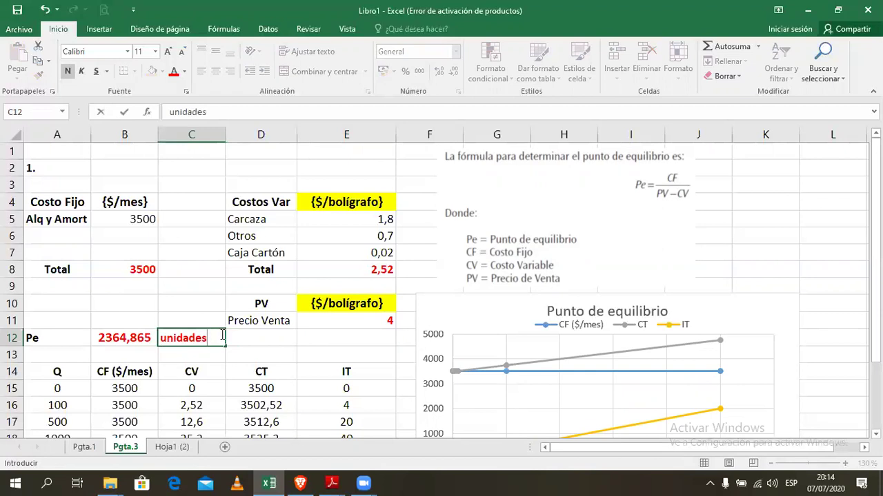
{"action": "left_click", "coordinate": [253, 351]}
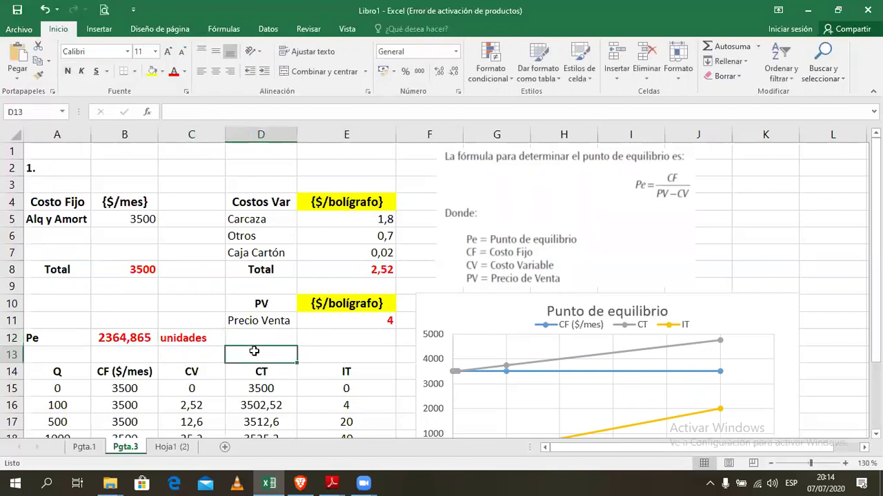
Step: Set the production quantities in the Q column to 1500 in A16 and 3000 in A17
{"action": "left_click_drag", "start_coordinate": [876, 263], "coordinate": [876, 269]}
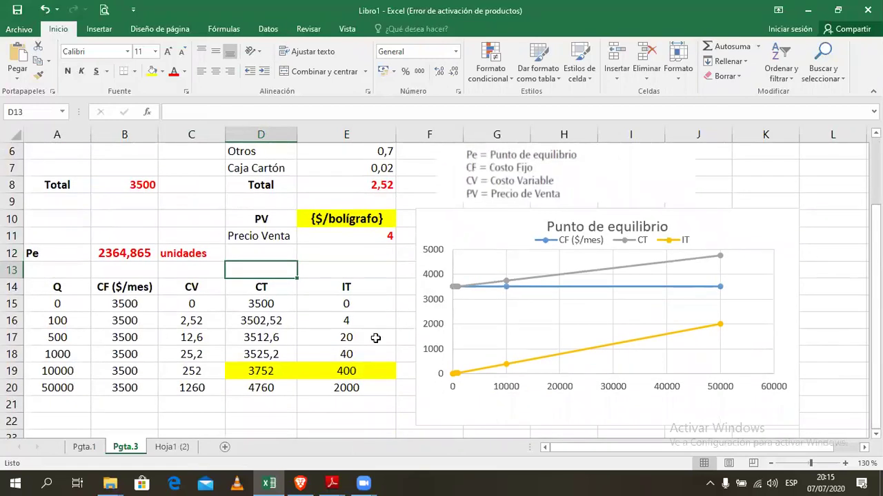
{"action": "left_click", "coordinate": [80, 302]}
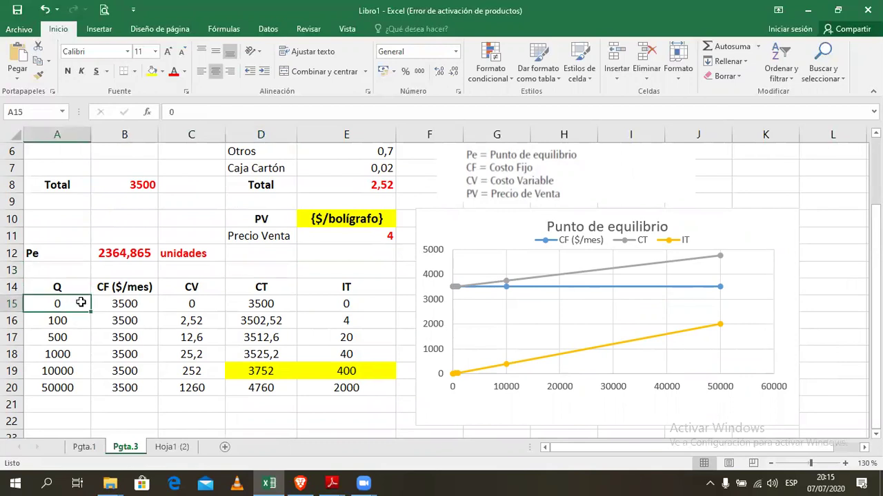
{"action": "key", "text": "Down"}
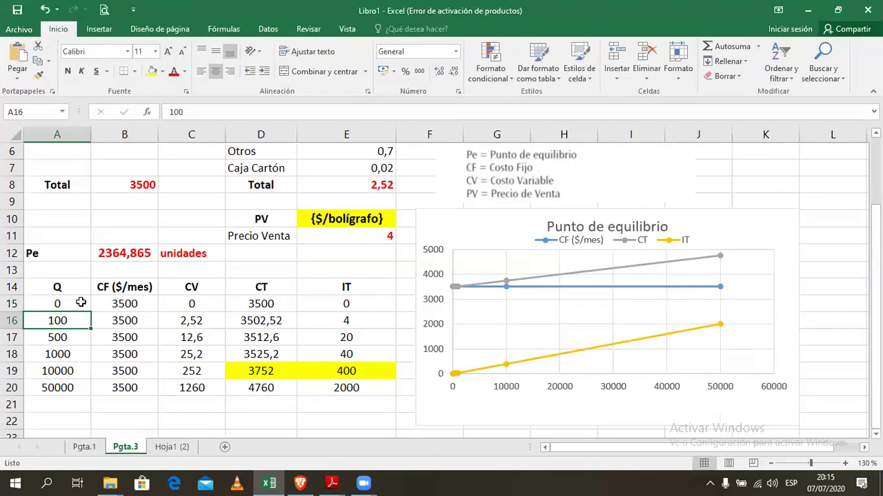
{"action": "type", "text": "1500"}
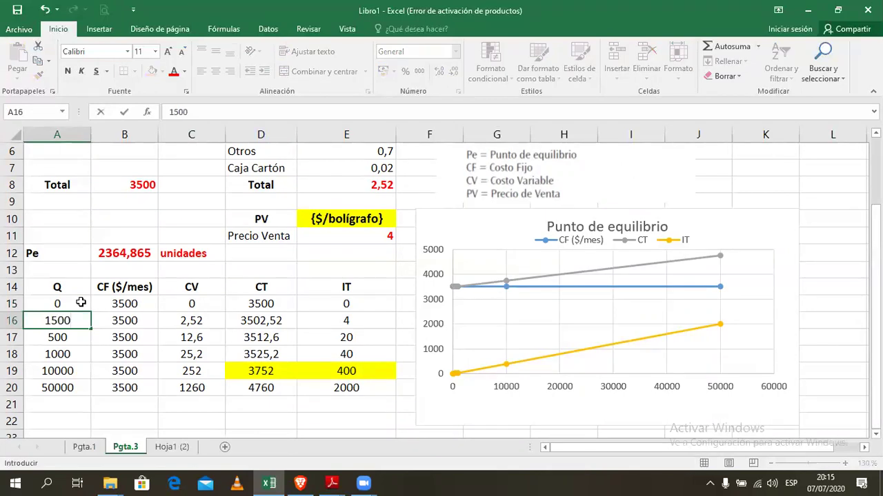
{"action": "key", "text": "Return"}
{"action": "type", "text": "3000"}
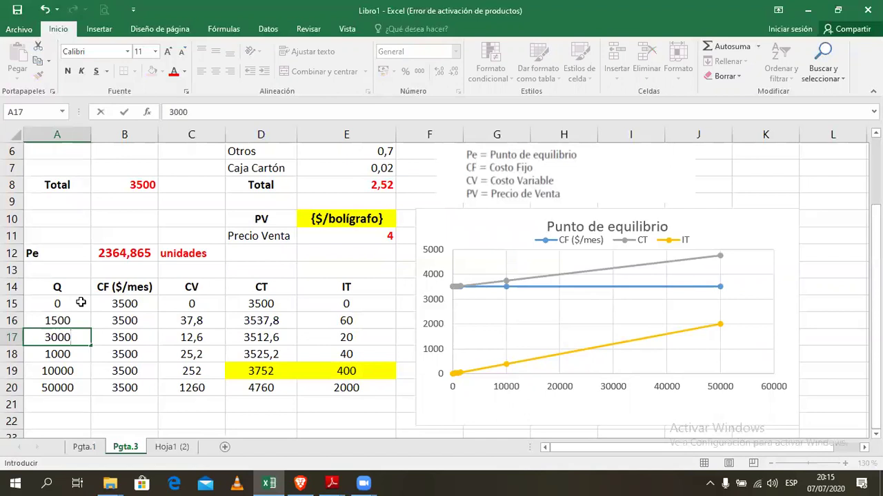
{"action": "key", "text": "Return"}
Step: Highlight the quantity in A17 with yellow fill and remove the fill from D19:E19
{"action": "left_click", "coordinate": [67, 337]}
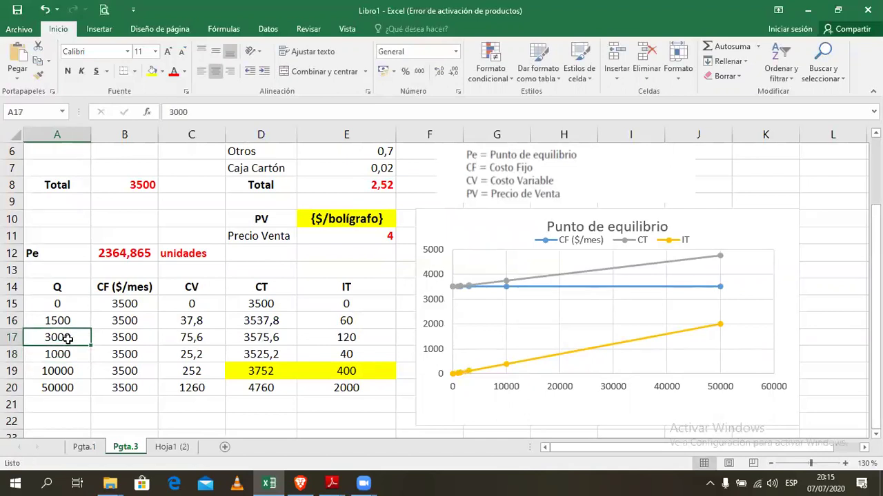
{"action": "left_click", "coordinate": [152, 71]}
{"action": "left_click_drag", "start_coordinate": [286, 375], "coordinate": [327, 378]}
{"action": "left_click", "coordinate": [162, 72]}
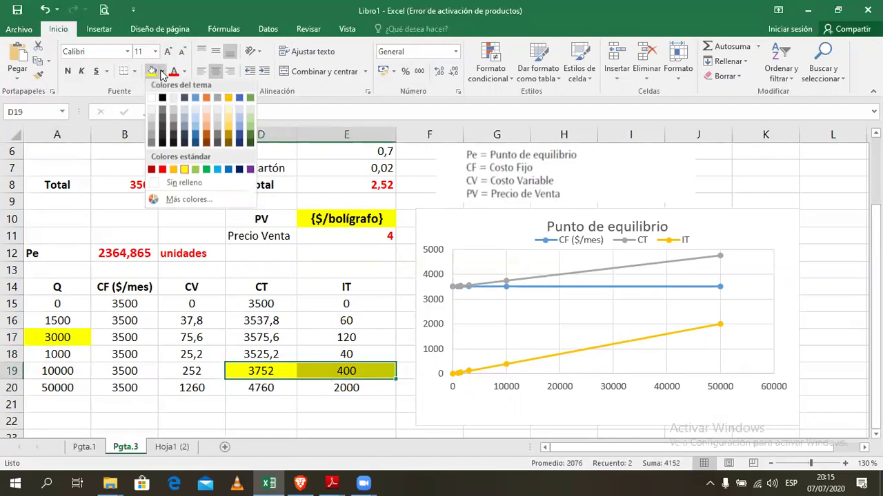
{"action": "left_click", "coordinate": [167, 188]}
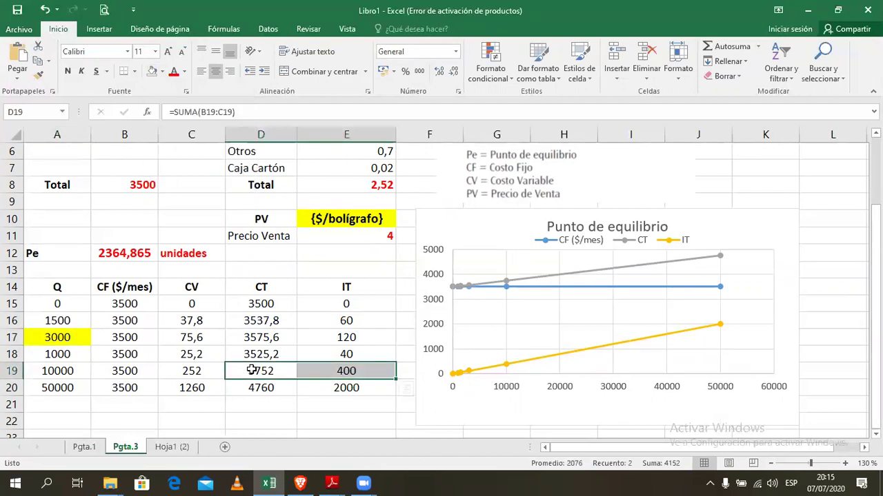
{"action": "left_click", "coordinate": [262, 418]}
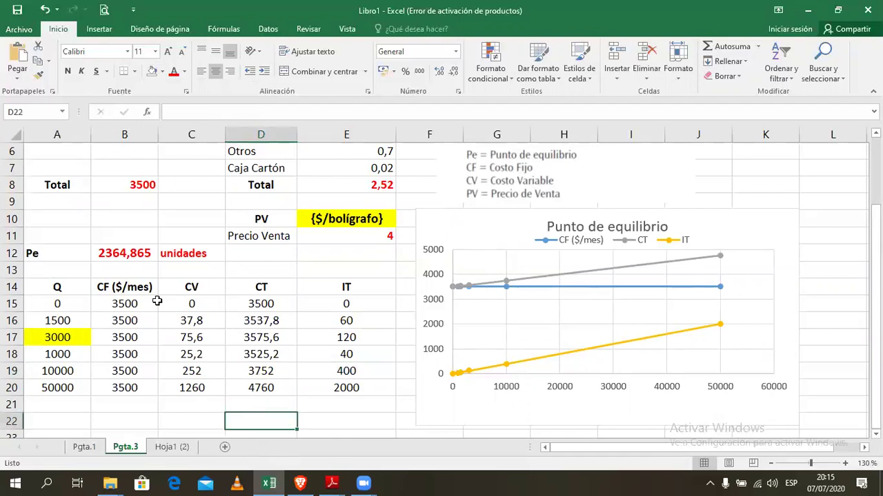
Step: Remove the division by 100 from the CV formula in C15, leaving =A15*$E$8, and fill it down to C20
{"action": "left_click", "coordinate": [182, 309]}
{"action": "double_click", "coordinate": [182, 308]}
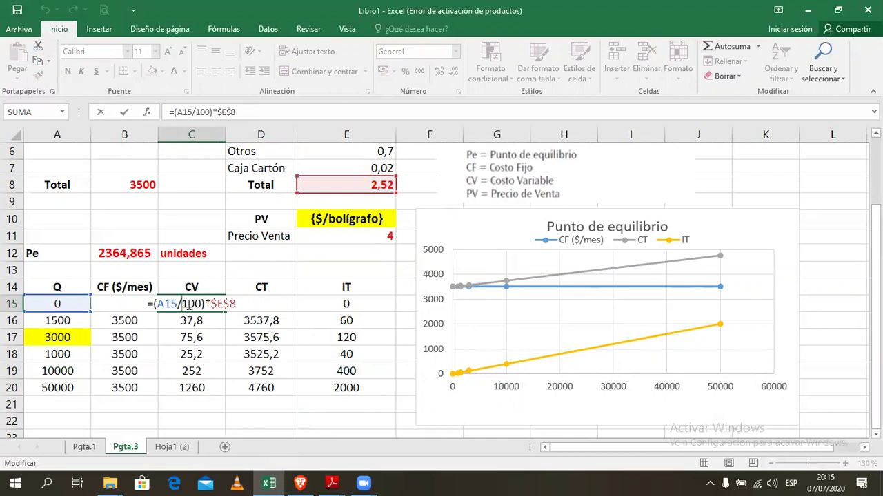
{"action": "left_click", "coordinate": [206, 305]}
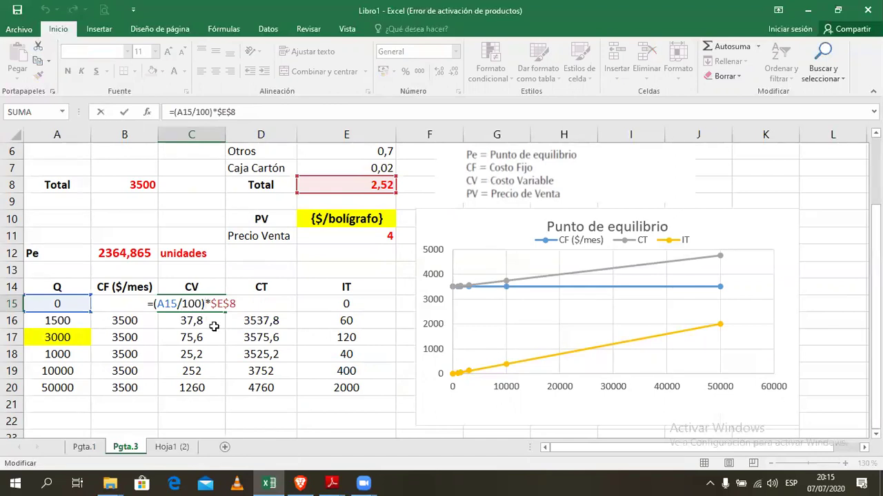
{"action": "key", "text": "BackSpace"}
{"action": "key", "text": "BackSpace"}
{"action": "key", "text": "BackSpace"}
{"action": "key", "text": "BackSpace"}
{"action": "key", "text": "BackSpace"}
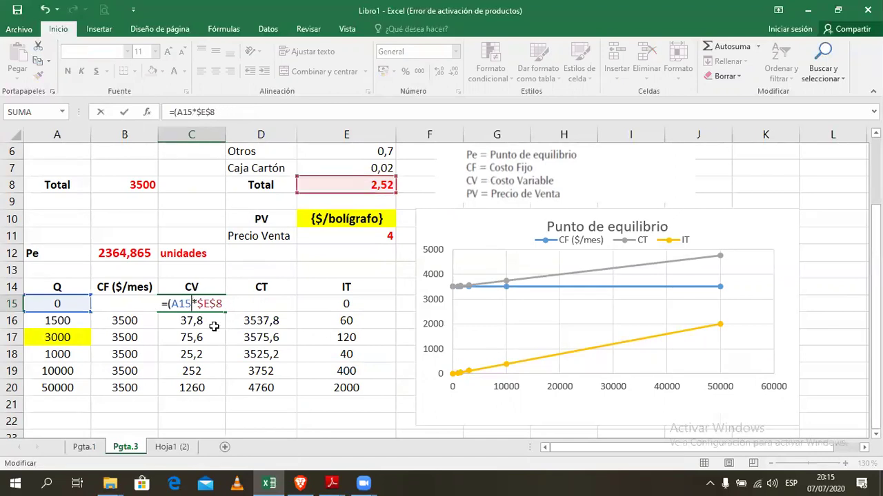
{"action": "key", "text": "BackSpace"}
{"action": "key", "text": "Return"}
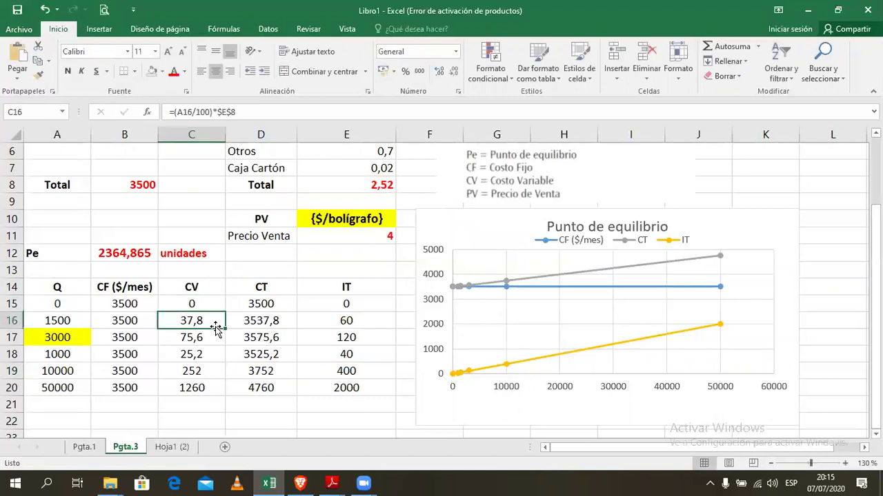
{"action": "left_click", "coordinate": [216, 304]}
{"action": "left_click_drag", "start_coordinate": [225, 312], "coordinate": [214, 401]}
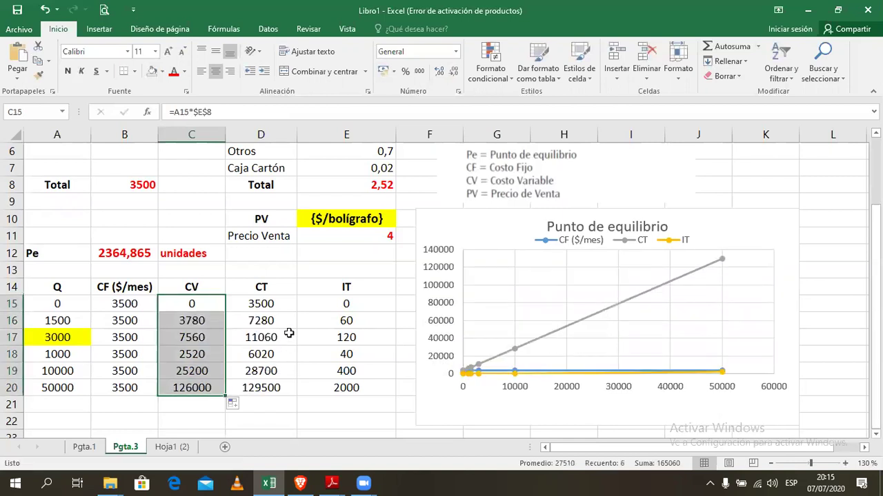
Step: Change the IT formula in E15 to =A15*$E$11 and fill it down to E20
{"action": "left_click", "coordinate": [355, 306]}
{"action": "double_click", "coordinate": [355, 305]}
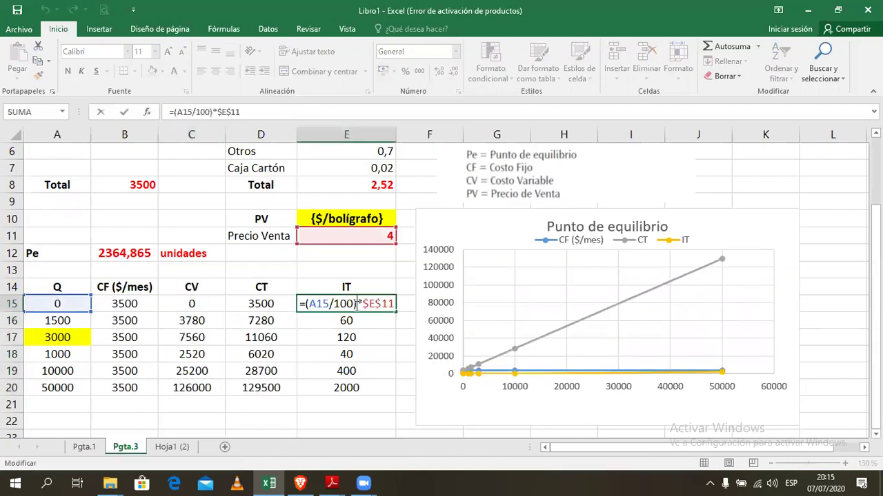
{"action": "left_click", "coordinate": [309, 304]}
{"action": "key", "text": "BackSpace"}
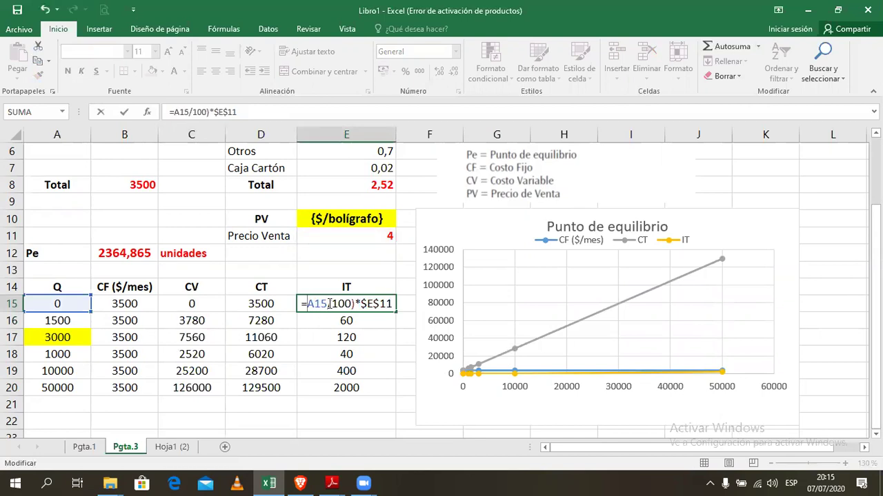
{"action": "left_click_drag", "start_coordinate": [329, 304], "coordinate": [355, 304]}
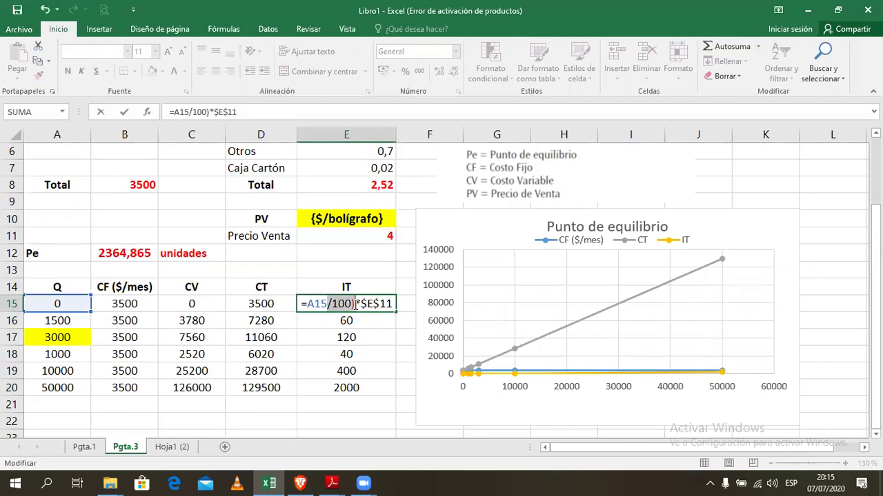
{"action": "key", "text": "BackSpace"}
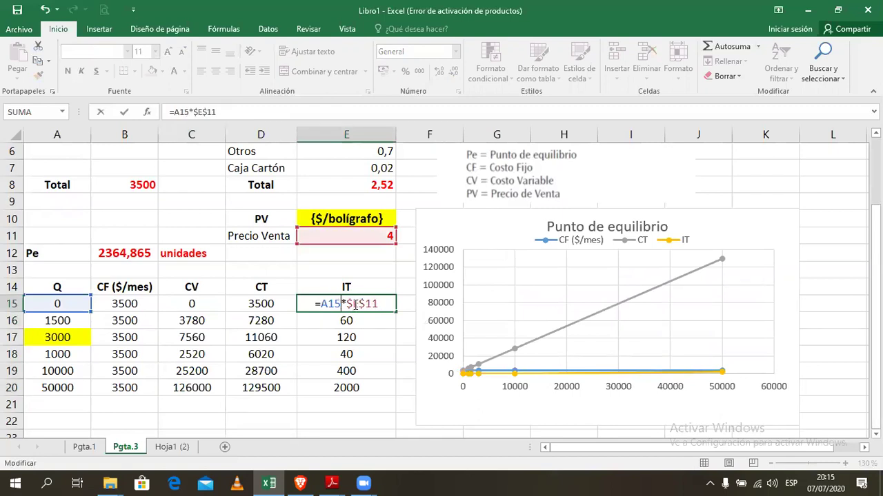
{"action": "key", "text": "Return"}
{"action": "left_click", "coordinate": [369, 305]}
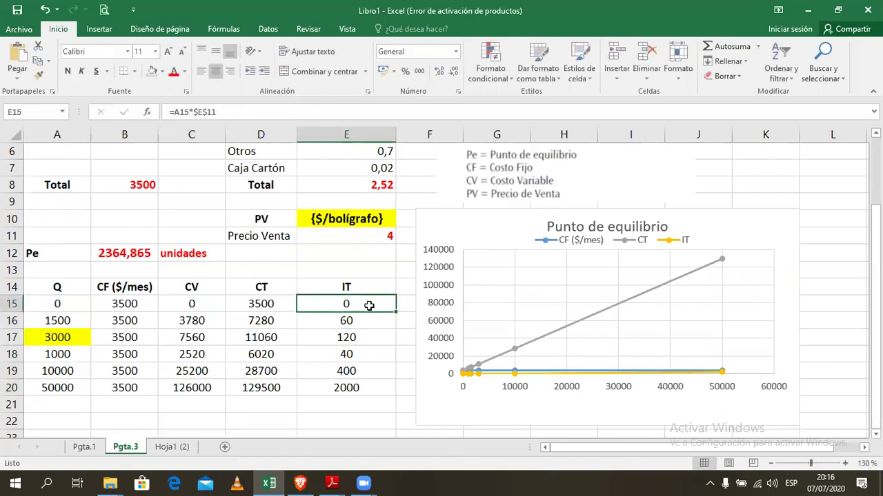
{"action": "left_click_drag", "start_coordinate": [395, 311], "coordinate": [385, 399]}
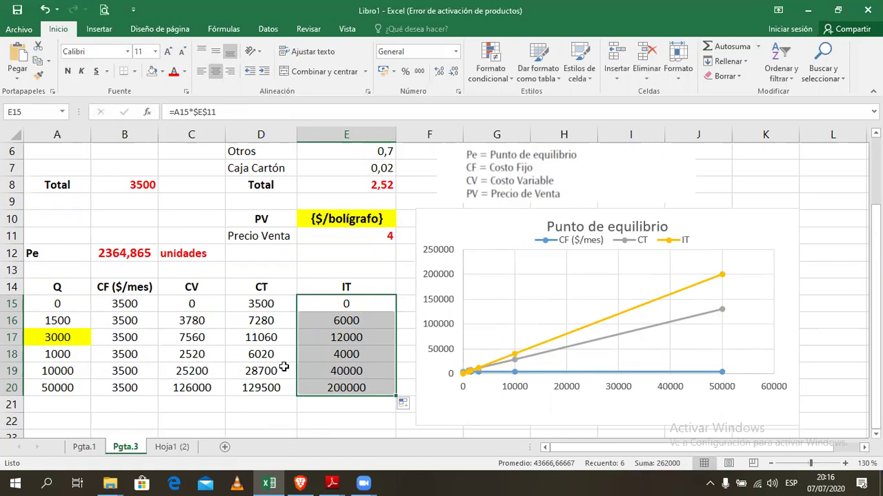
Step: Move the Punto de equilibrio chart clear of column F and enter the heading Utilidad in F14
{"action": "left_click_drag", "start_coordinate": [533, 205], "coordinate": [629, 214]}
{"action": "left_click", "coordinate": [432, 286]}
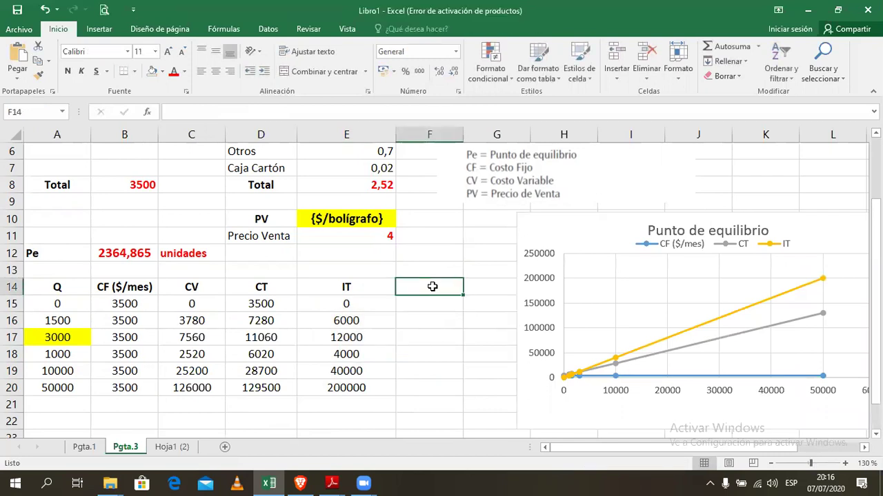
{"action": "type", "text": "Utilidad"}
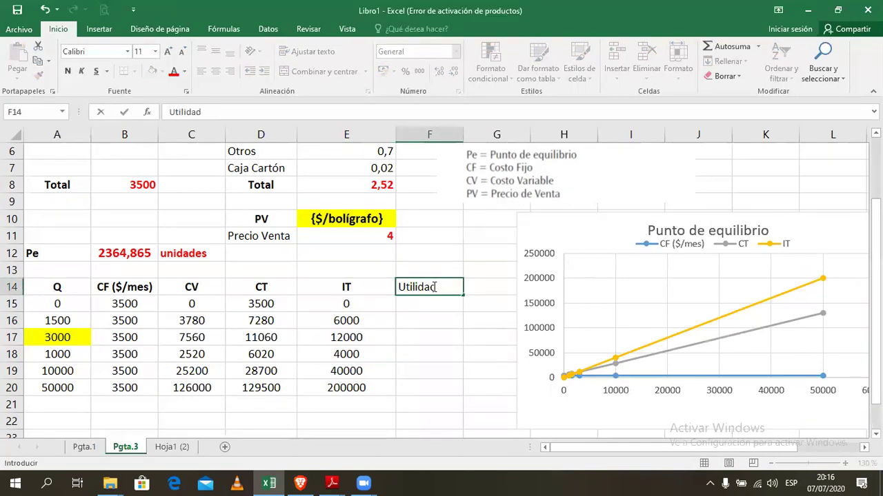
{"action": "key", "text": "Return"}
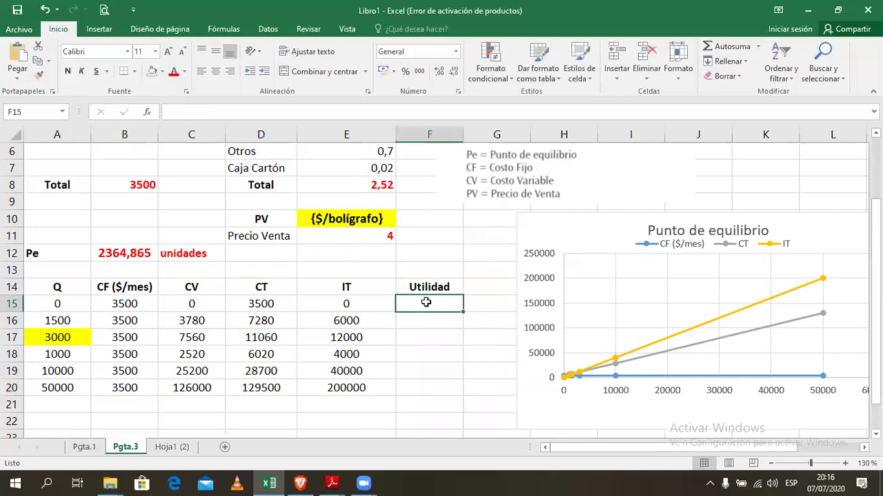
Step: Enter the formula =E15-D15 in F15 to calculate profit as total income minus total cost
{"action": "type", "text": "="}
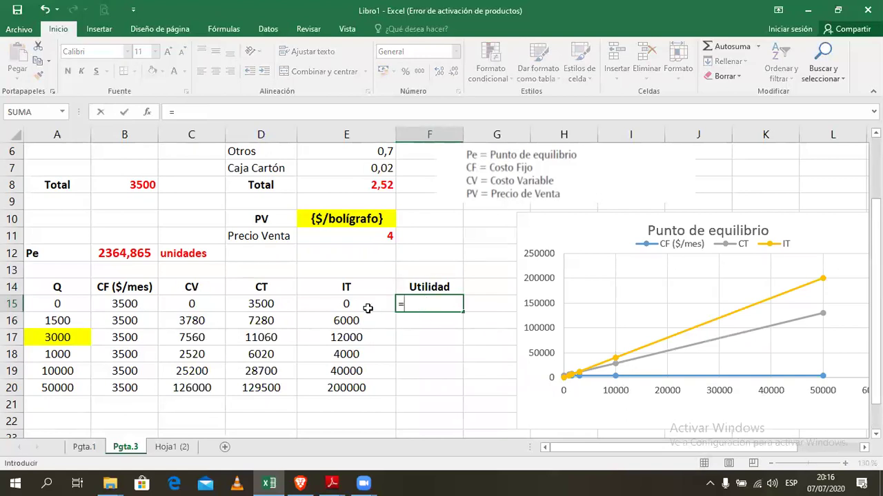
{"action": "left_click", "coordinate": [367, 308]}
{"action": "type", "text": "-"}
{"action": "left_click", "coordinate": [281, 306]}
{"action": "key", "text": "Return"}
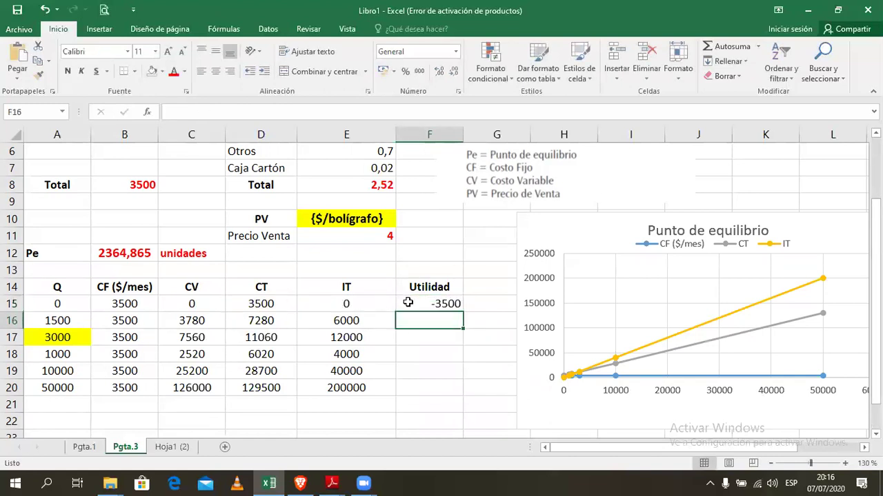
Step: Centre and bold the profit value in F15, and fill its formula down to F20
{"action": "left_click", "coordinate": [405, 302]}
{"action": "left_click", "coordinate": [216, 71]}
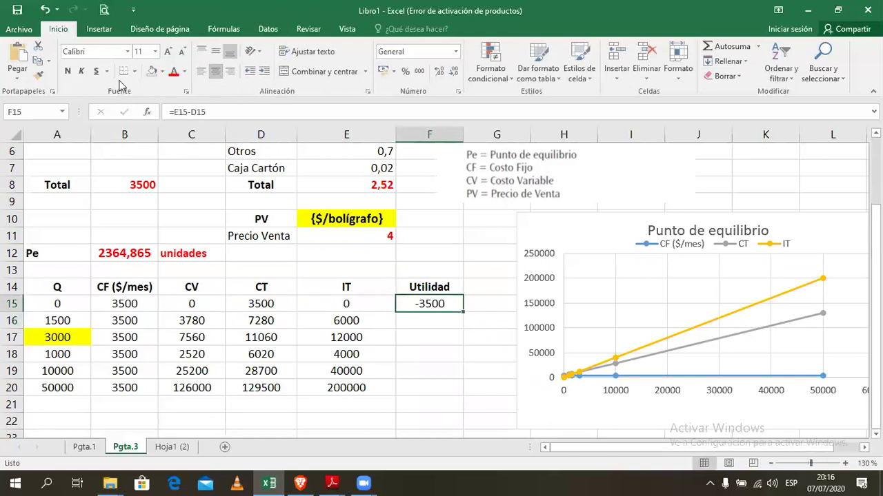
{"action": "left_click", "coordinate": [67, 72]}
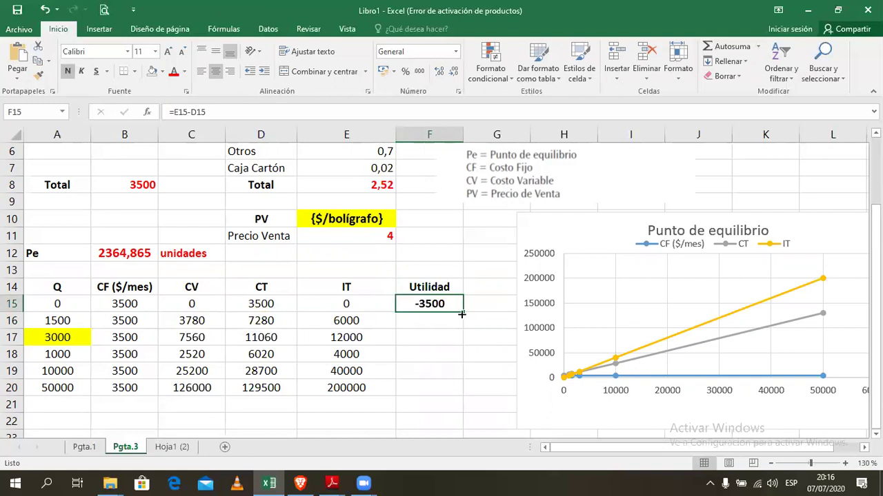
{"action": "left_click_drag", "start_coordinate": [463, 311], "coordinate": [453, 390]}
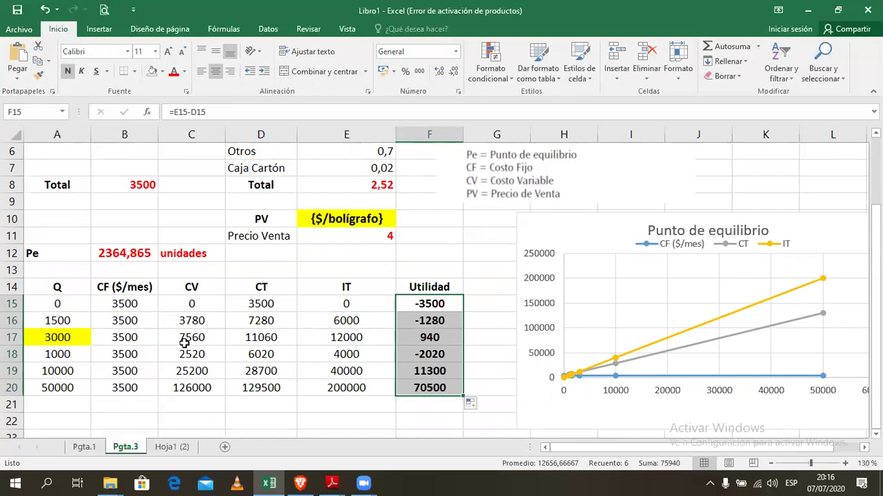
Step: Check the profit at 3000 units against problem 3 in U1.2 HT1.pdf, and in Excel set quantities A18 to 5000 and A19 to 6000
{"action": "left_click", "coordinate": [150, 340]}
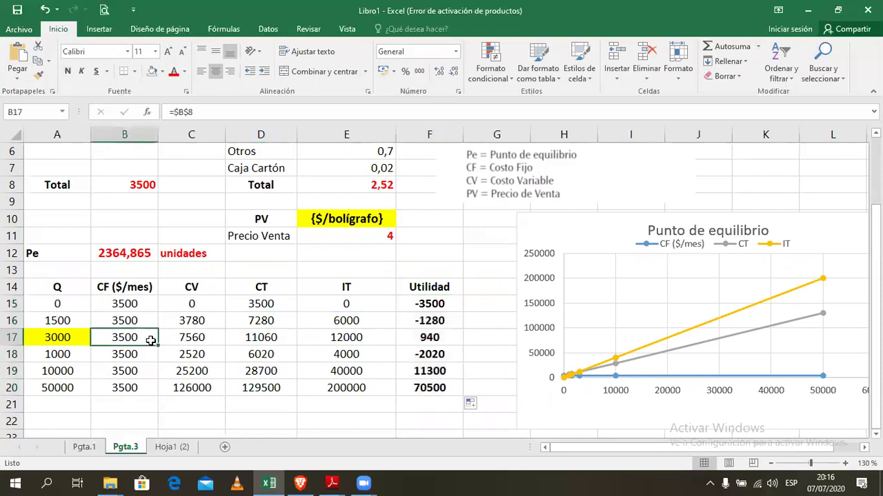
{"action": "left_click", "coordinate": [419, 339]}
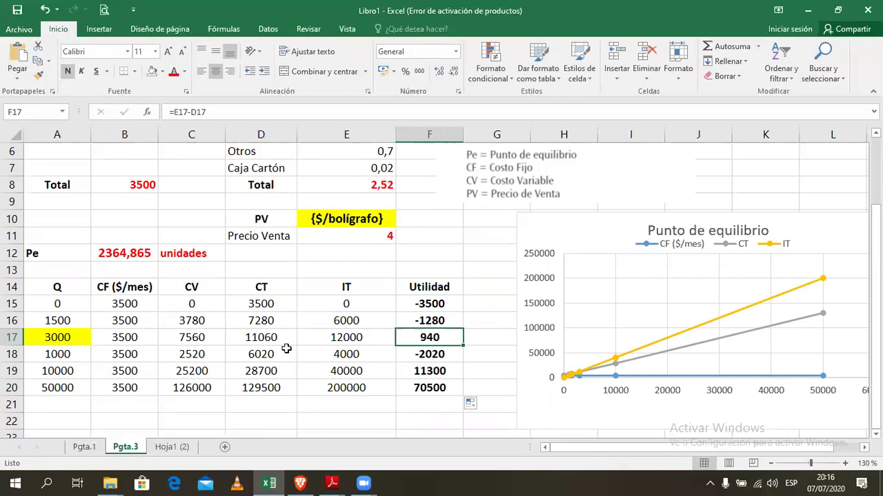
{"action": "key", "text": "alt+Tab"}
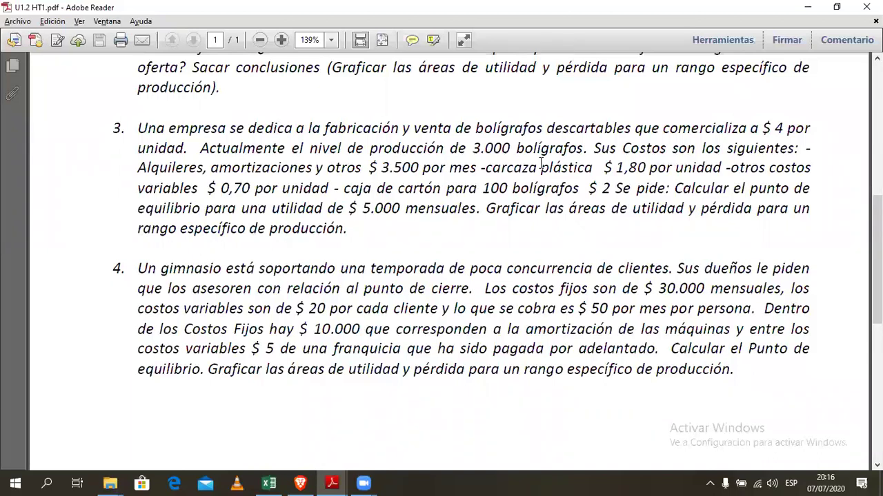
{"action": "key", "text": "alt+Tab"}
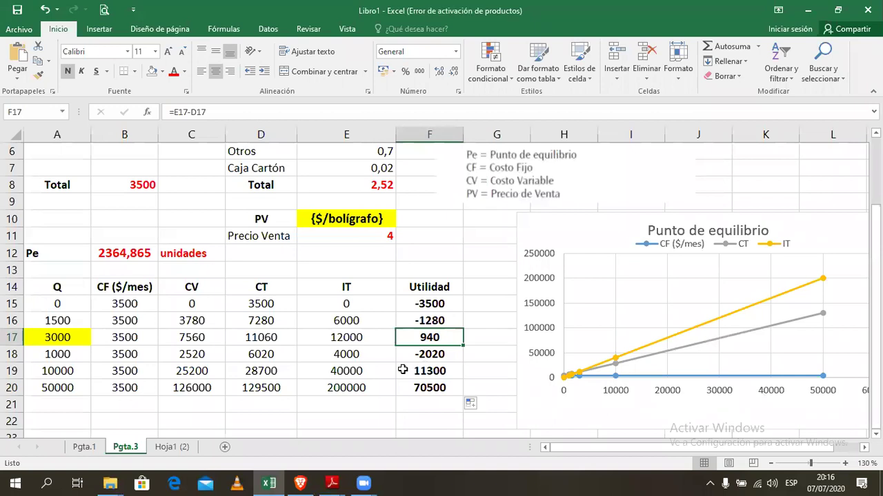
{"action": "left_click", "coordinate": [80, 359]}
{"action": "type", "text": "5000"}
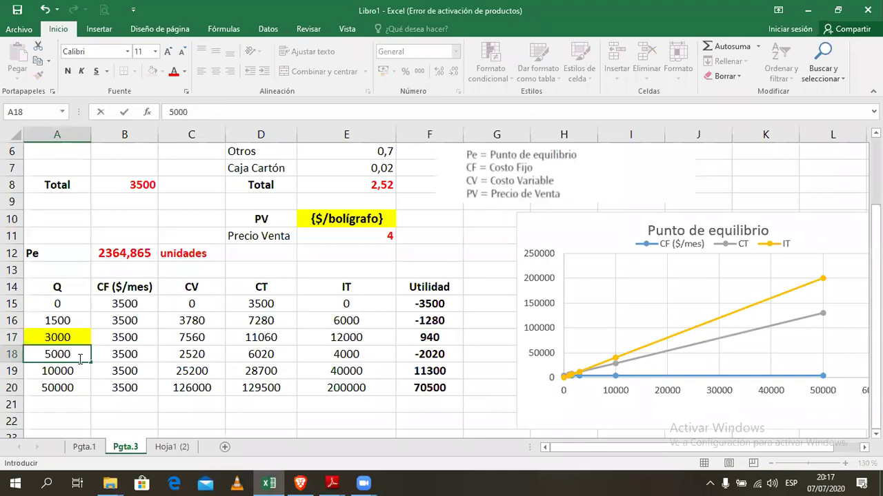
{"action": "key", "text": "Return"}
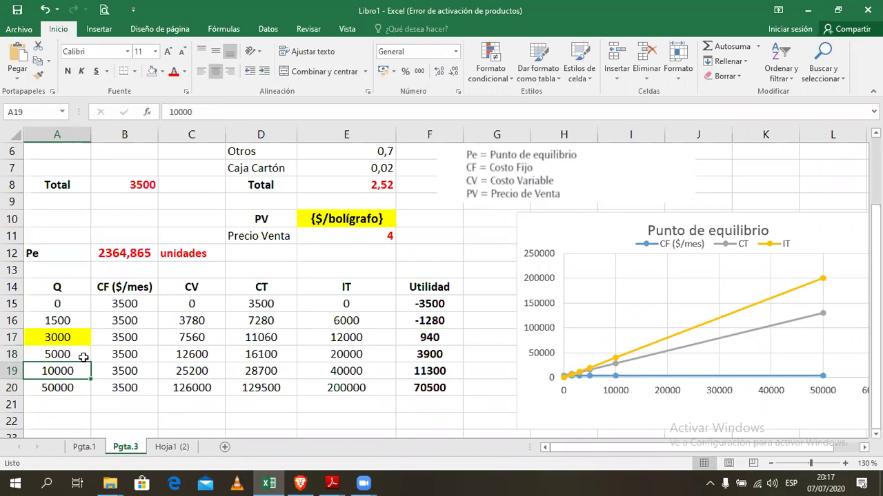
{"action": "type", "text": "6000"}
{"action": "key", "text": "Return"}
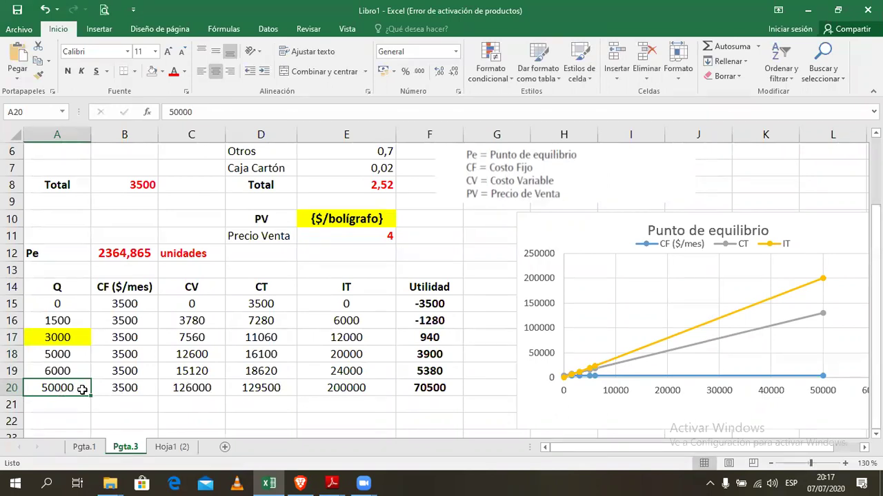
Step: Set the quantity in A20 to 10000 and inspect the IT series in the Punto de equilibrio chart
{"action": "type", "text": "10000"}
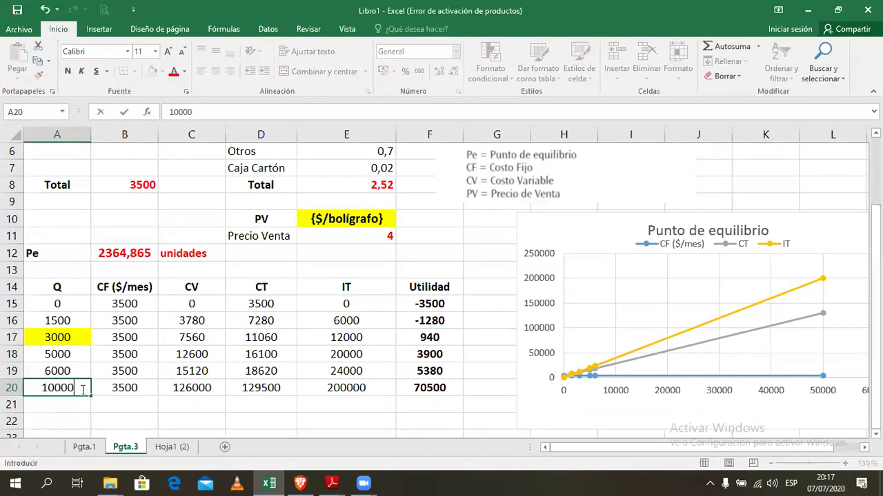
{"action": "key", "text": "Return"}
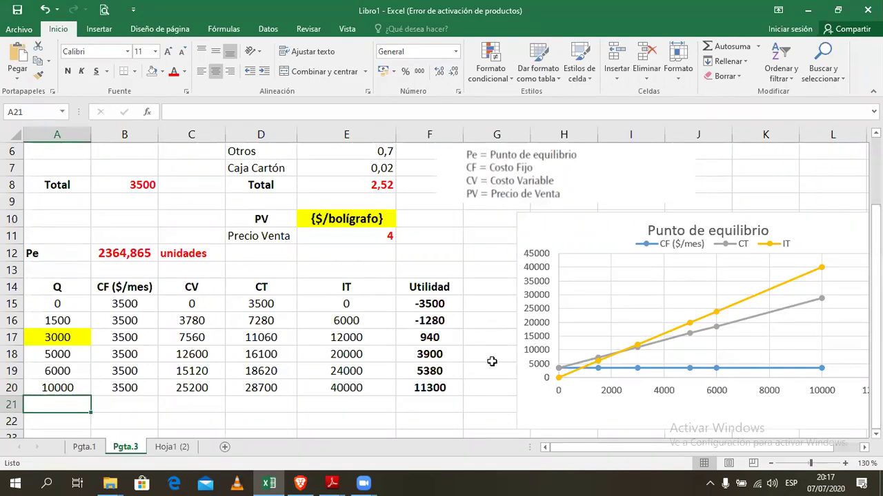
{"action": "left_click", "coordinate": [717, 318]}
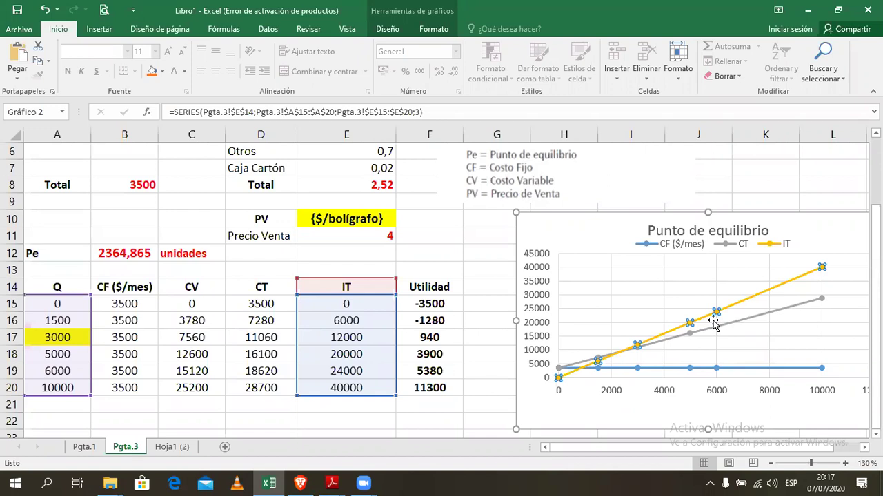
{"action": "mouse_move", "coordinate": [715, 330]}
{"action": "left_click", "coordinate": [186, 382]}
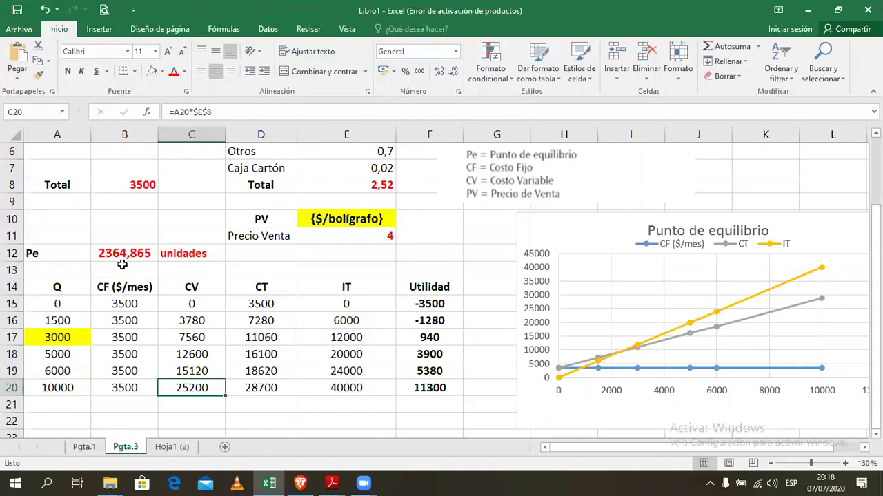
Step: Try the rounded break-even quantity 2365 in A17 and highlight total cost and total income in D17:E17 in yellow
{"action": "left_click", "coordinate": [63, 338]}
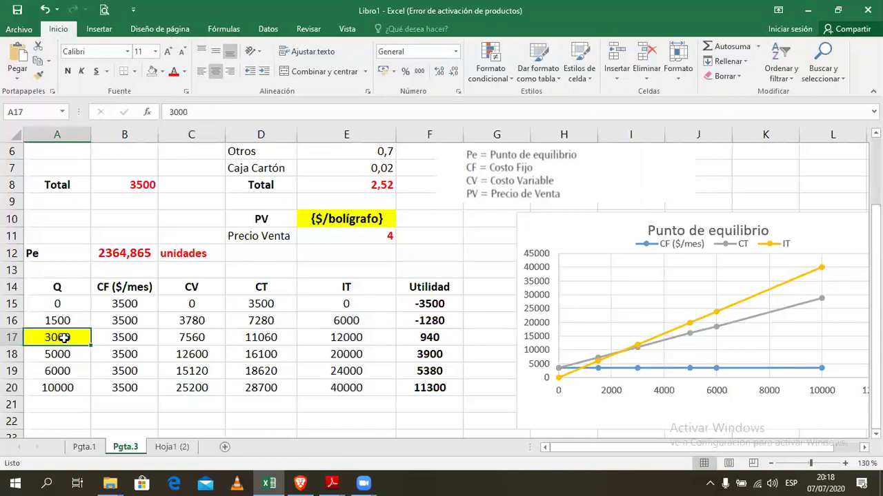
{"action": "type", "text": "2365"}
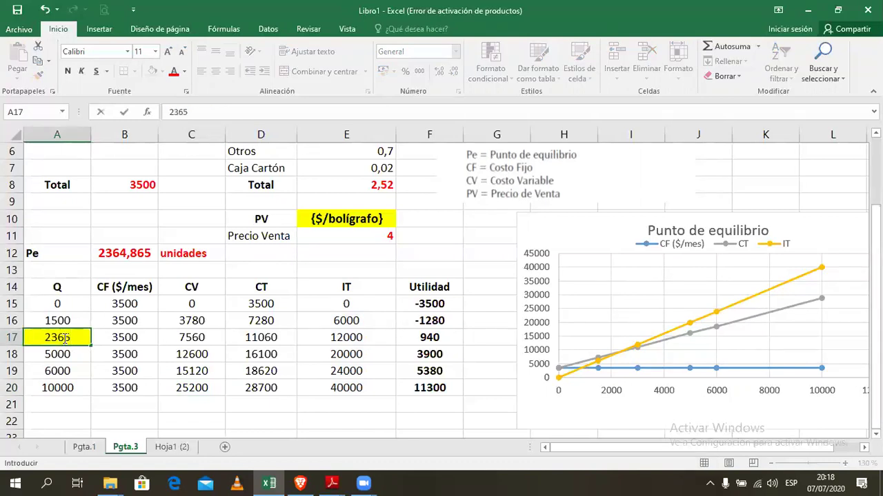
{"action": "key", "text": "Return"}
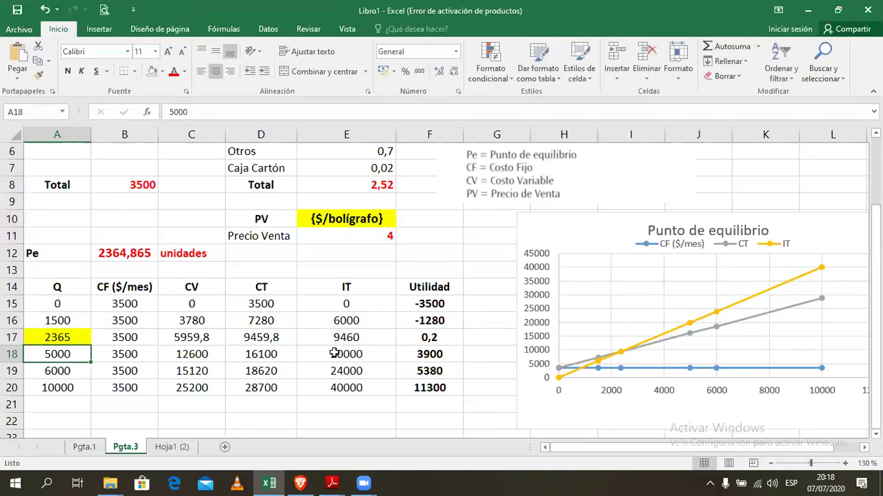
{"action": "left_click", "coordinate": [276, 337]}
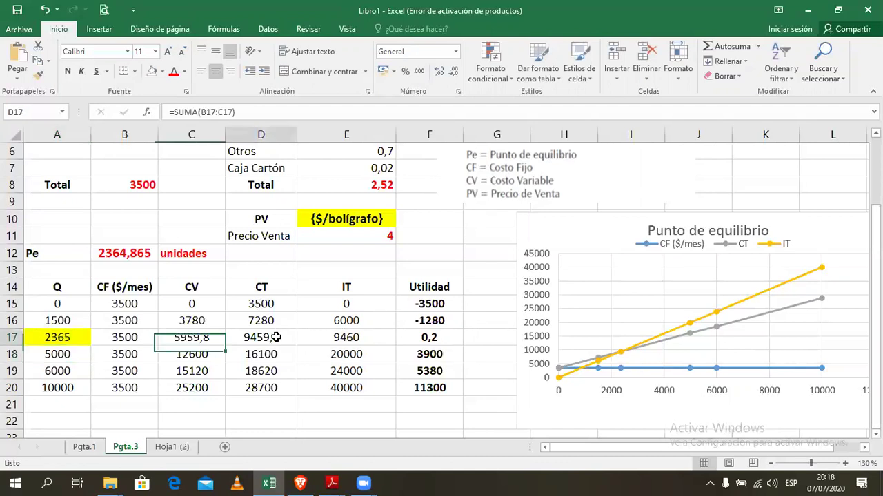
{"action": "left_click_drag", "start_coordinate": [276, 338], "coordinate": [320, 337]}
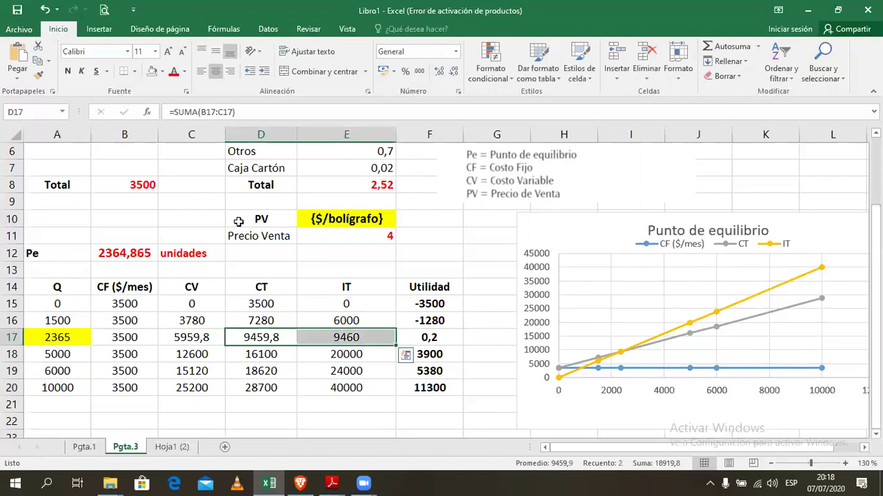
{"action": "left_click", "coordinate": [163, 71]}
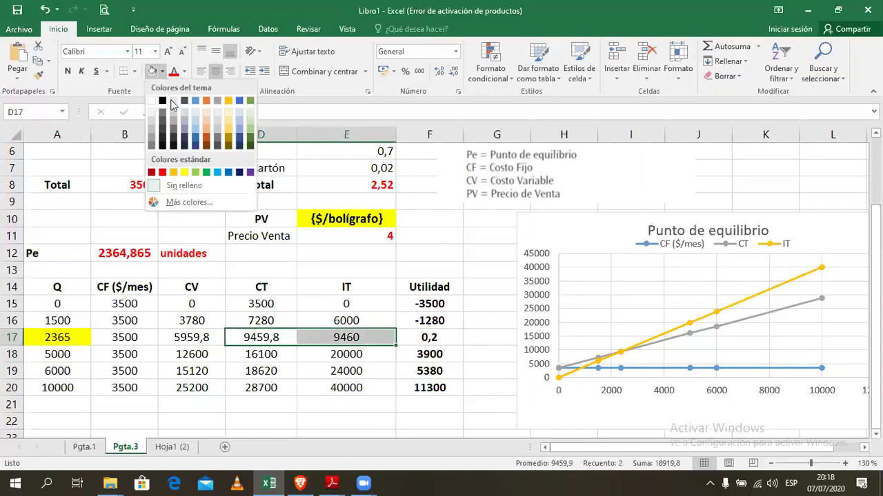
{"action": "left_click", "coordinate": [185, 175]}
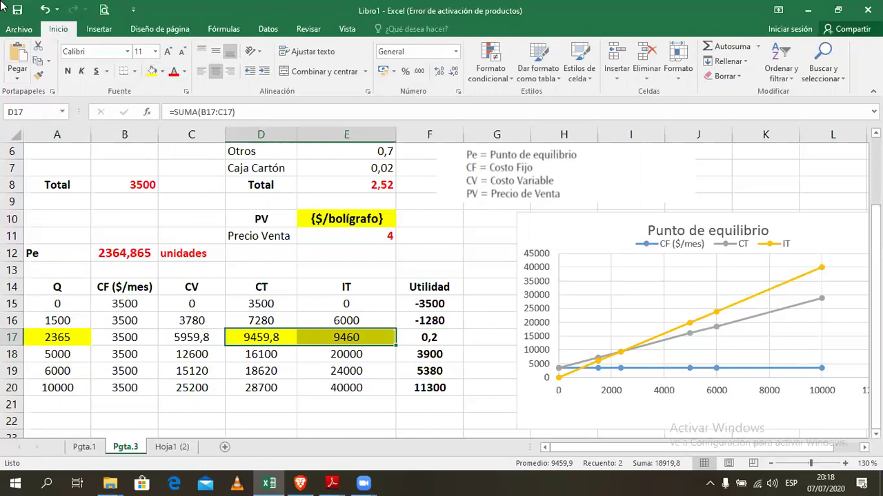
Step: Undo the yellow fill on D17:E17 and the last quantity change in A17
{"action": "left_click", "coordinate": [43, 10]}
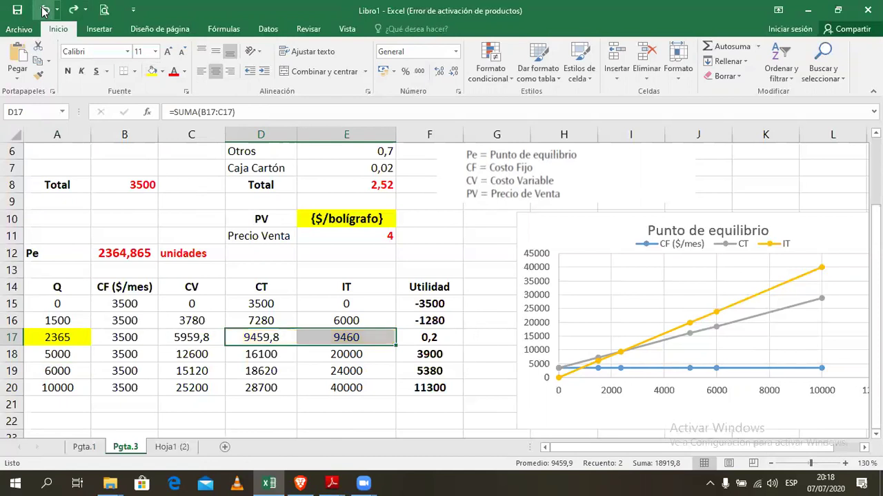
{"action": "left_click", "coordinate": [43, 9]}
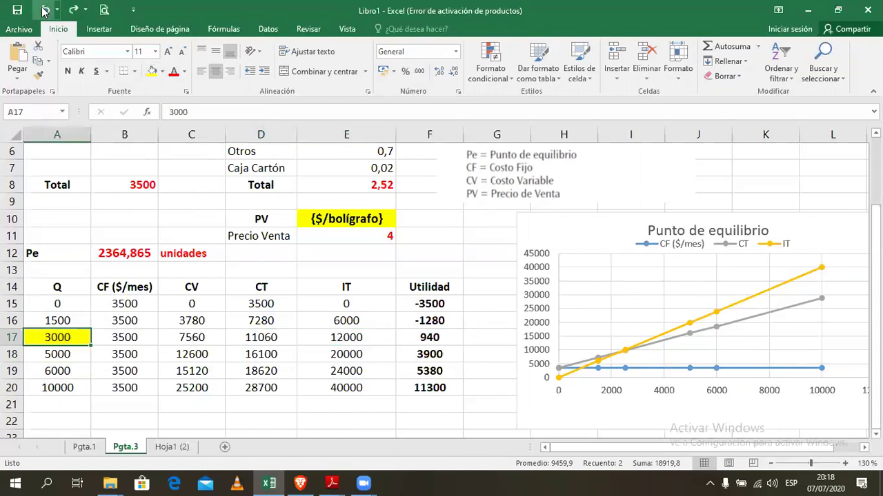
{"action": "left_click", "coordinate": [376, 398]}
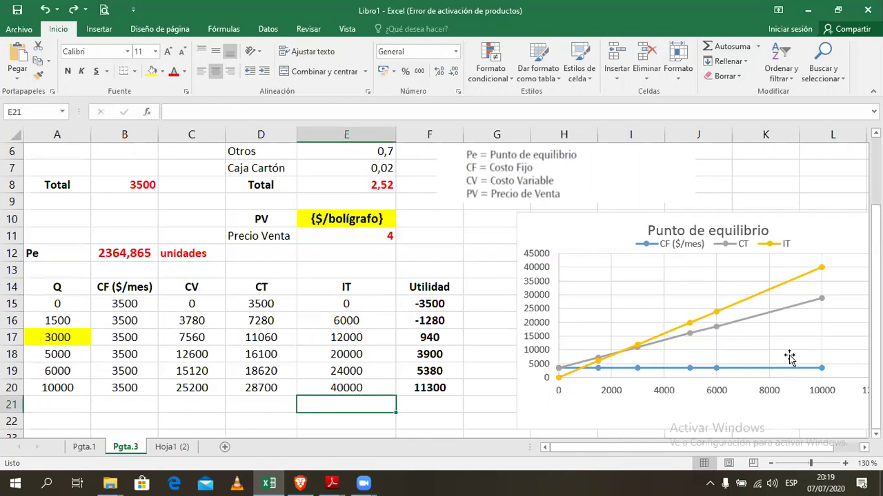
Step: Move the Punto de equilibrio chart closer to the table, right beside the Utilidad column
{"action": "left_click_drag", "start_coordinate": [588, 230], "coordinate": [543, 233]}
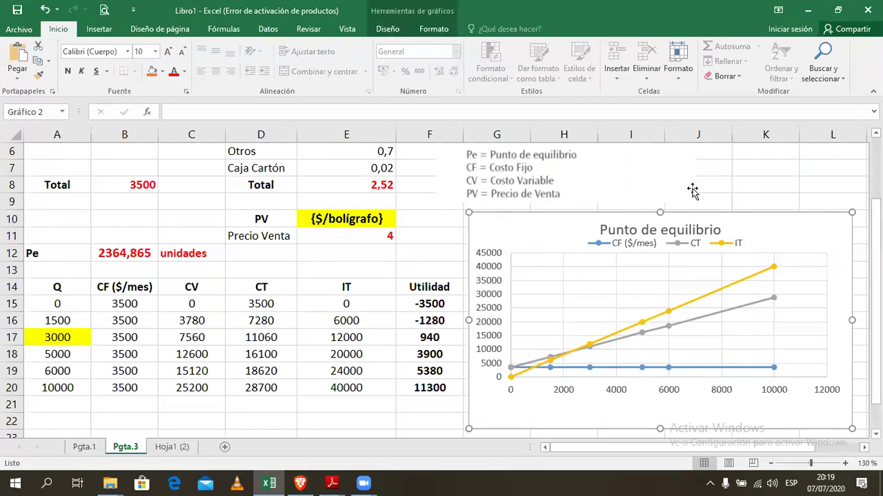
{"action": "scroll", "coordinate": [718, 162], "scroll_direction": "up", "scroll_amount": 2}
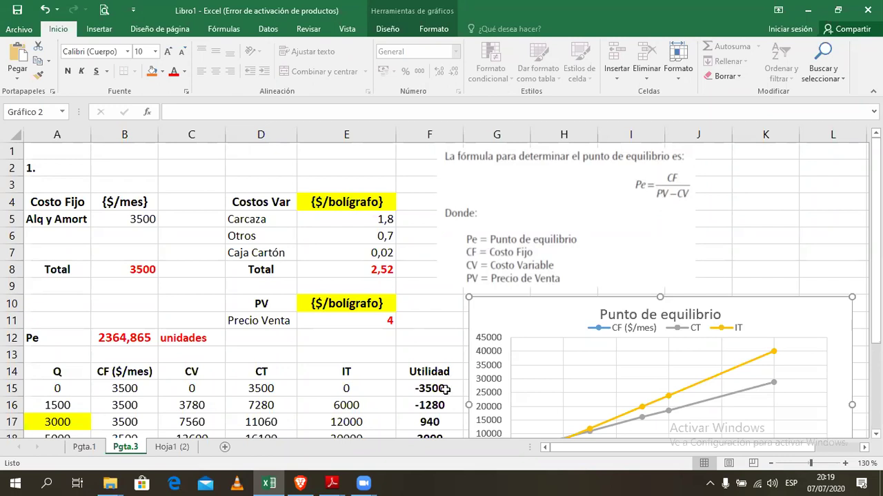
Step: Switch to U2.1 Planeación Financiera.pdf in Adobe Reader and look back through pages 23 and 22 for the total income and total cost formulas
{"action": "mouse_move", "coordinate": [332, 483]}
{"action": "left_click", "coordinate": [186, 457]}
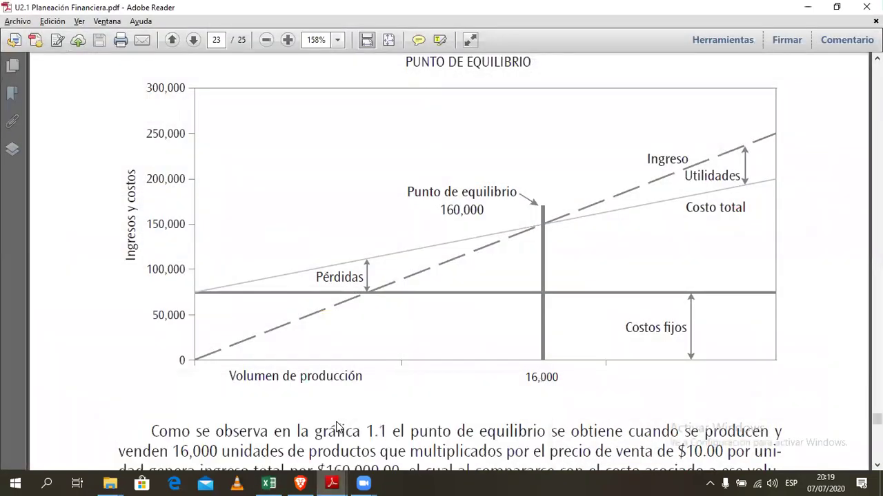
{"action": "scroll", "coordinate": [335, 426], "scroll_direction": "up", "scroll_amount": 15}
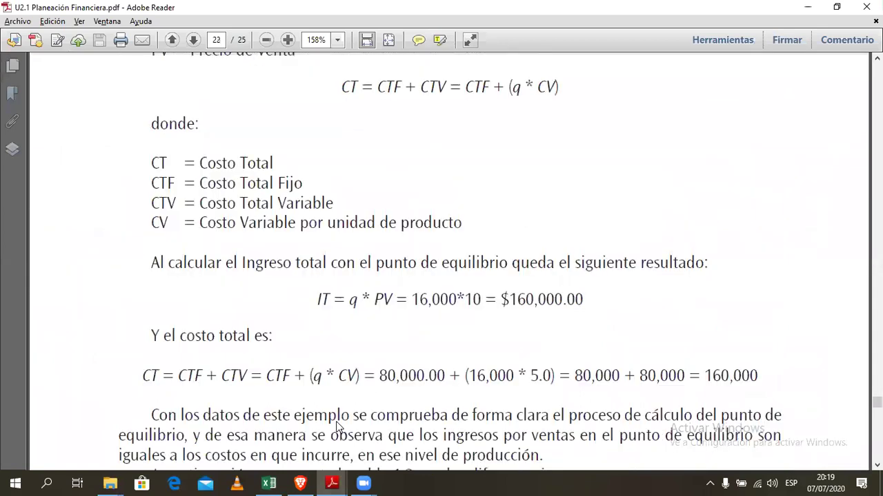
{"action": "scroll", "coordinate": [336, 421], "scroll_direction": "up", "scroll_amount": 6}
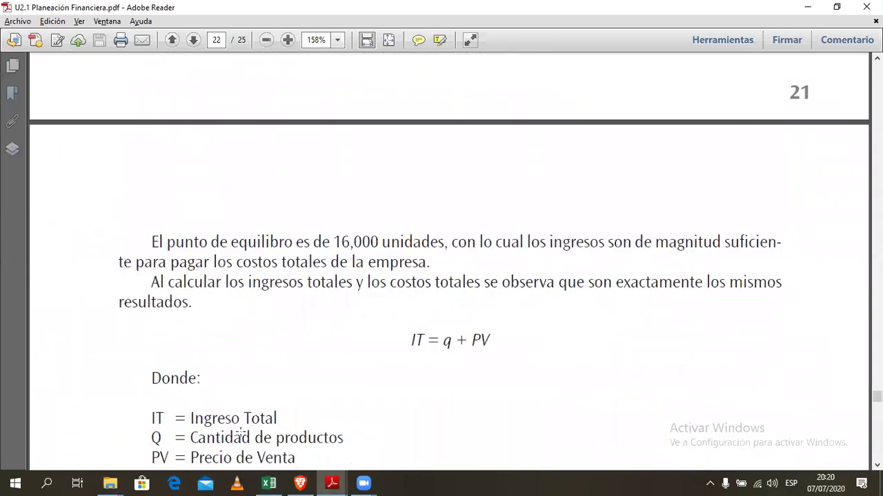